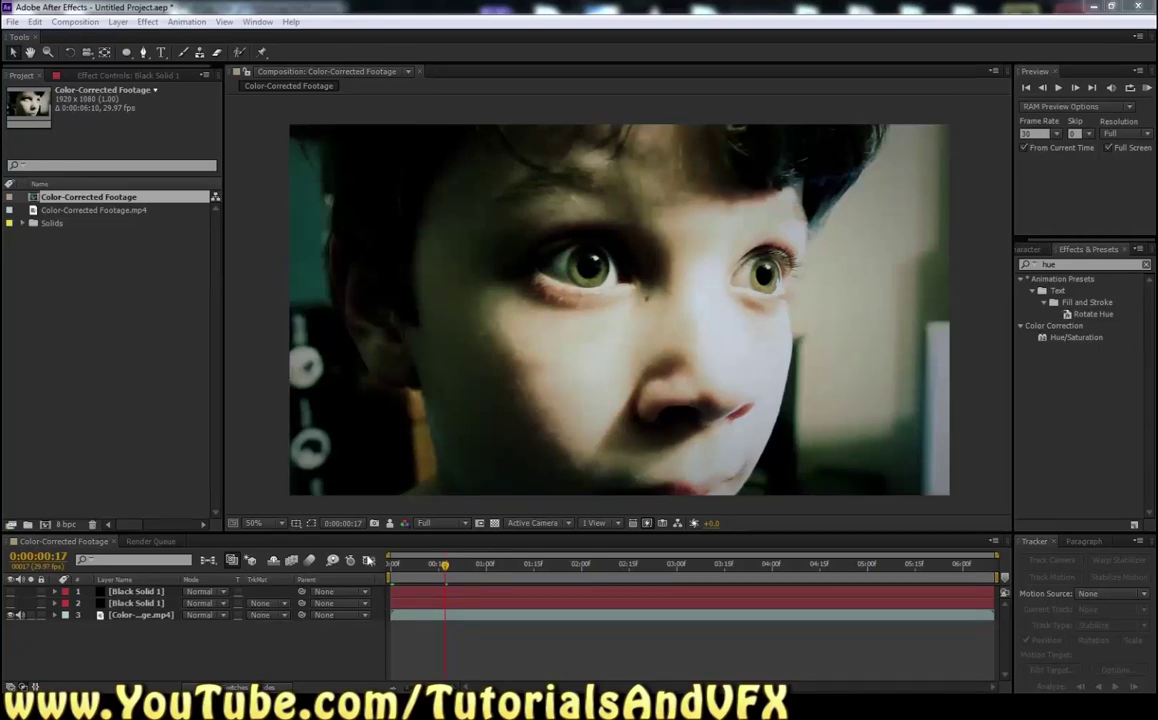
Step: Compare the current frame with the stored snapshot of the blackened eyes
click(388, 527)
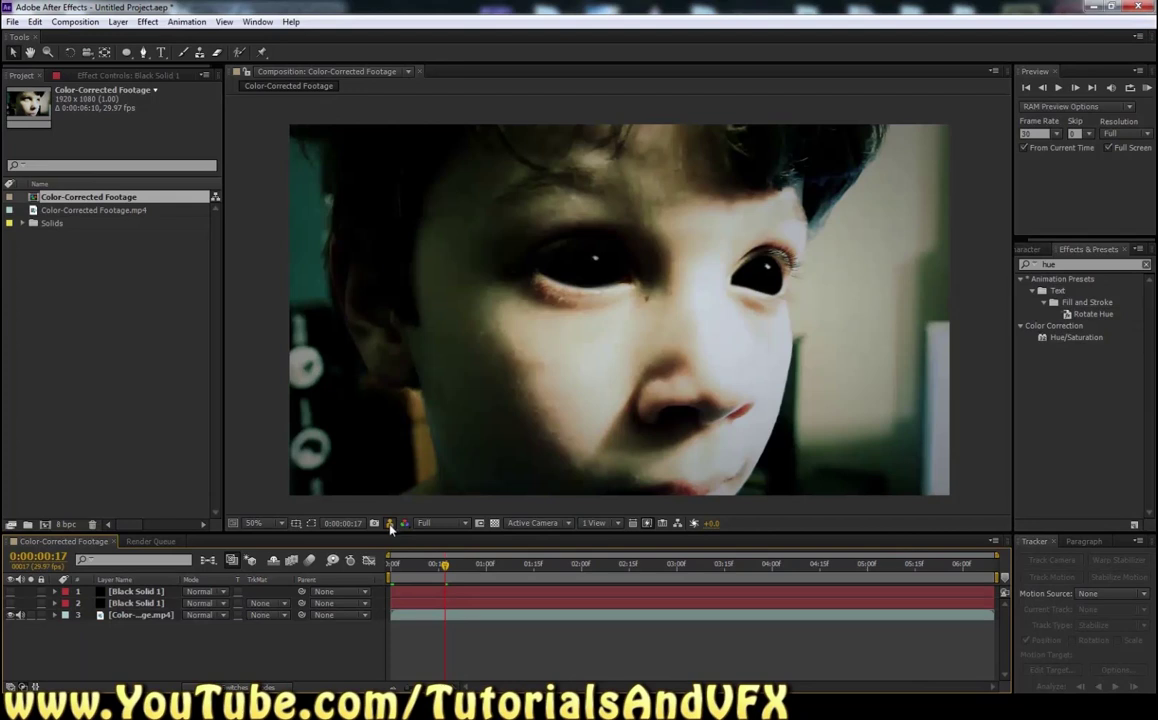
click(791, 360)
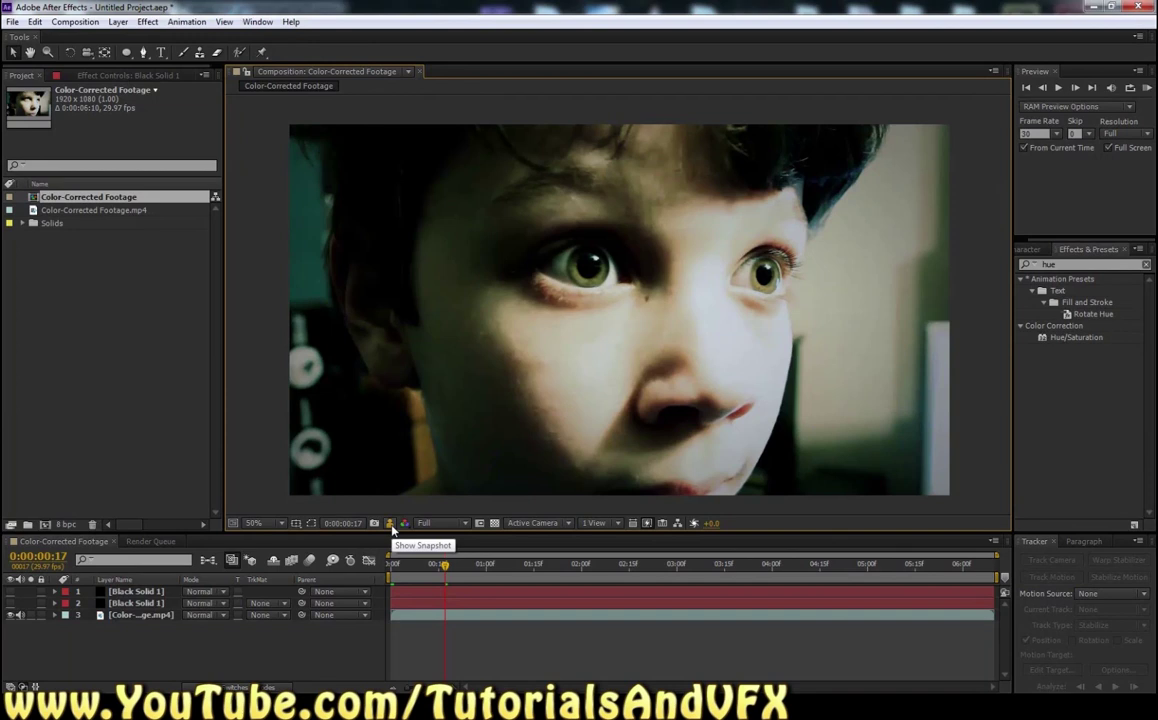
click(392, 528)
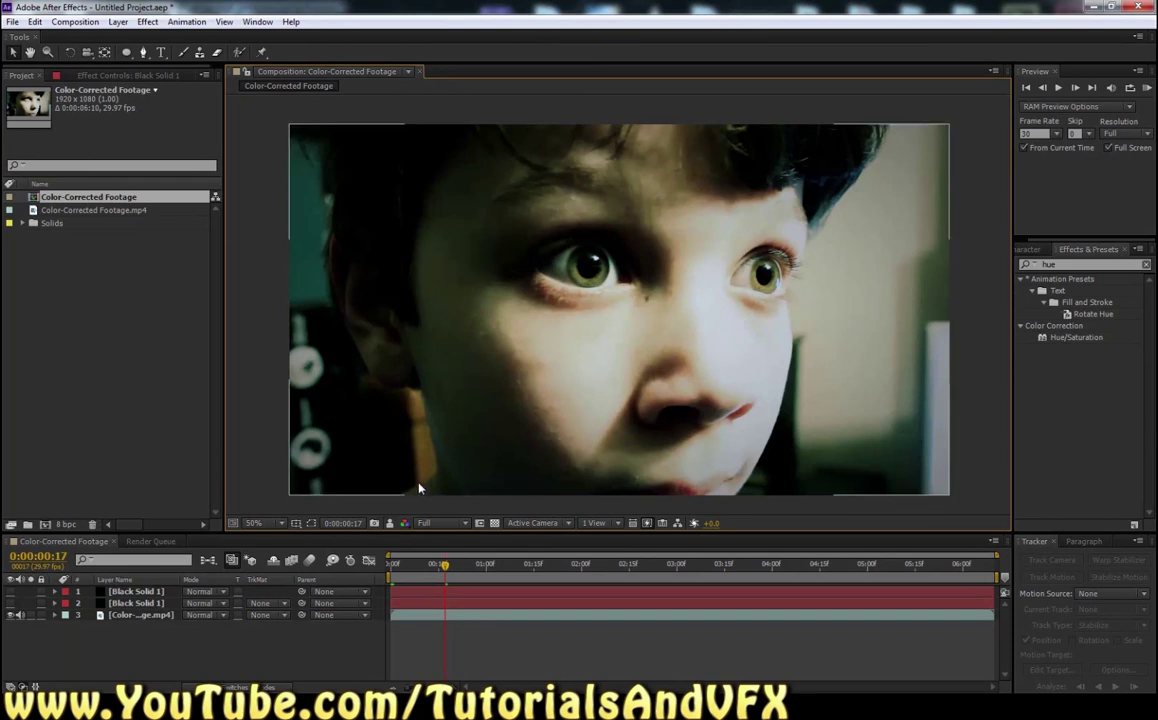
click(390, 528)
click(390, 523)
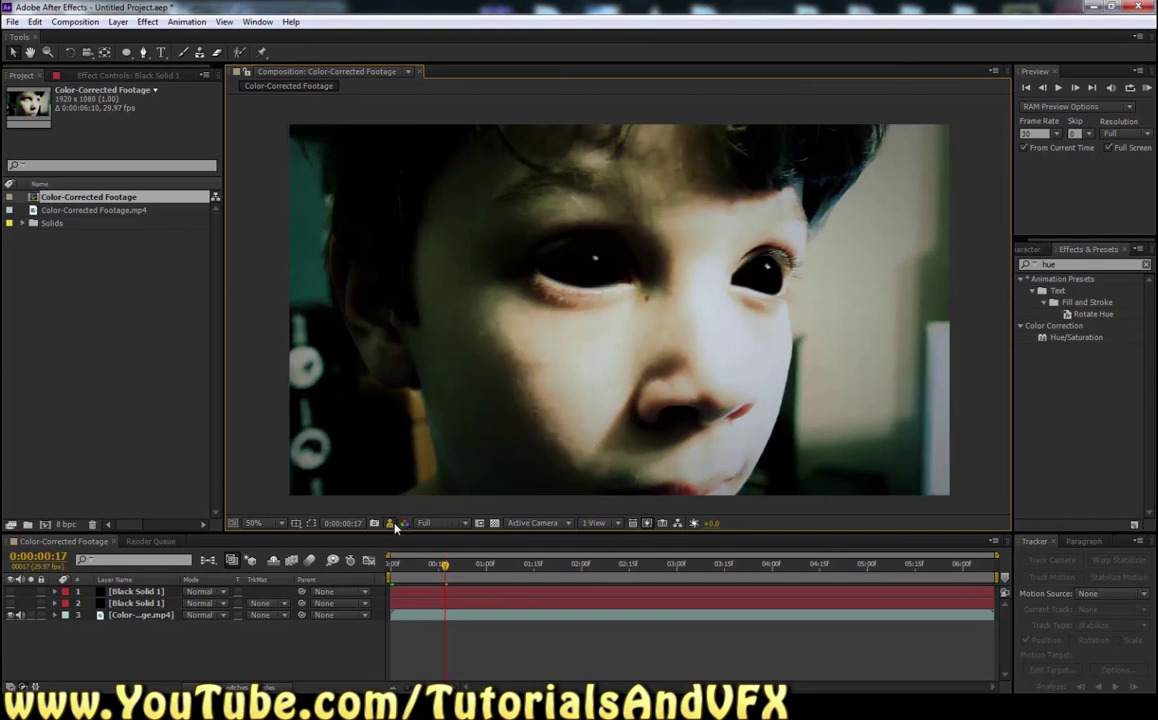
click(391, 524)
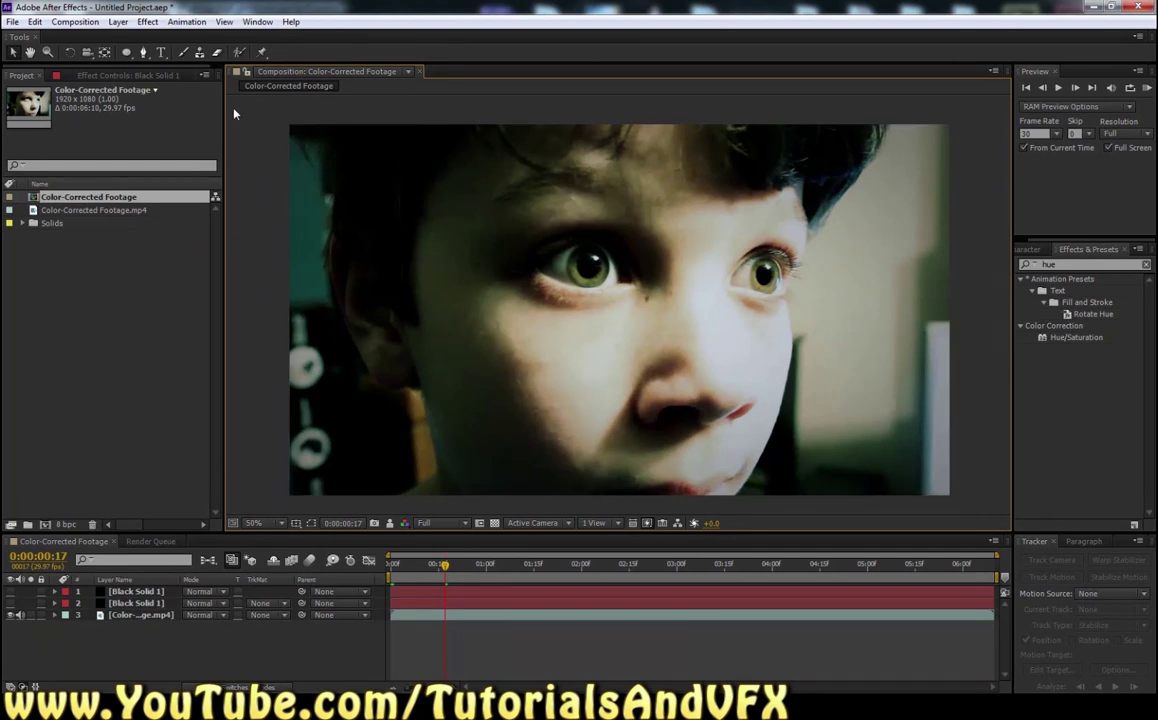
Step: Start a new project without saving the changes to Untitled Project.aep
click(13, 22)
mouse_move(20, 38)
click(232, 37)
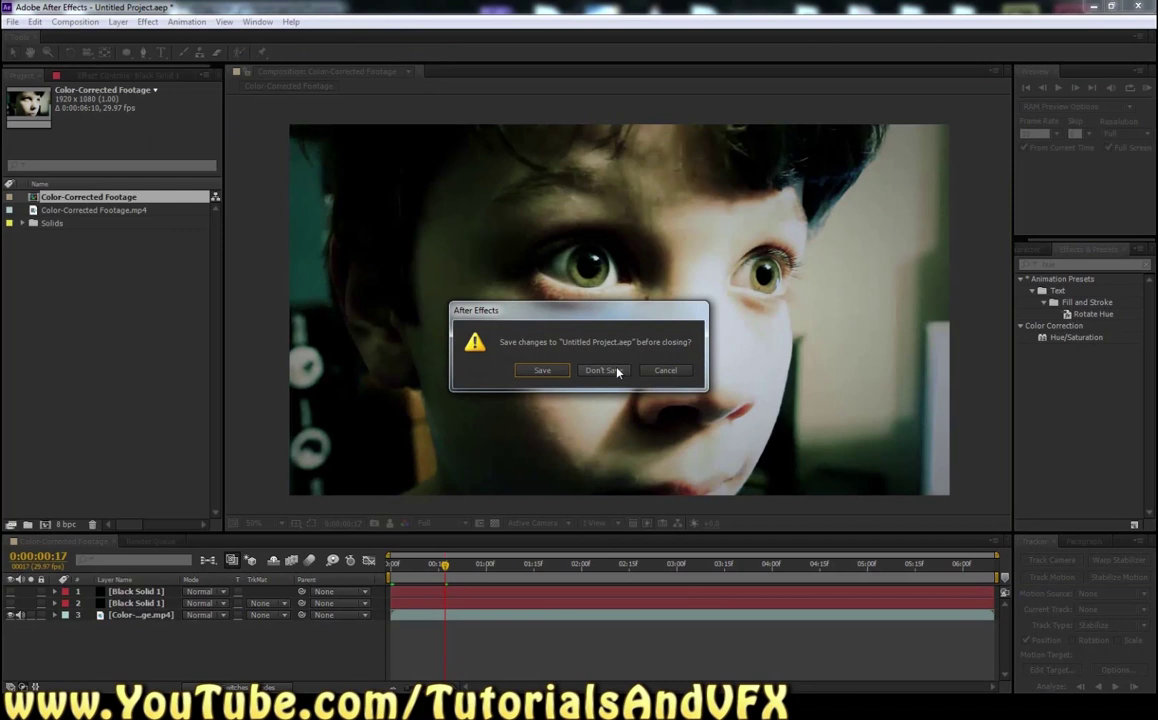
click(604, 370)
Step: Import Color-Corrected Footage.mp4 from the Project Files folder and create a composition from it
drag(1157, 124, 628, 188)
click(621, 304)
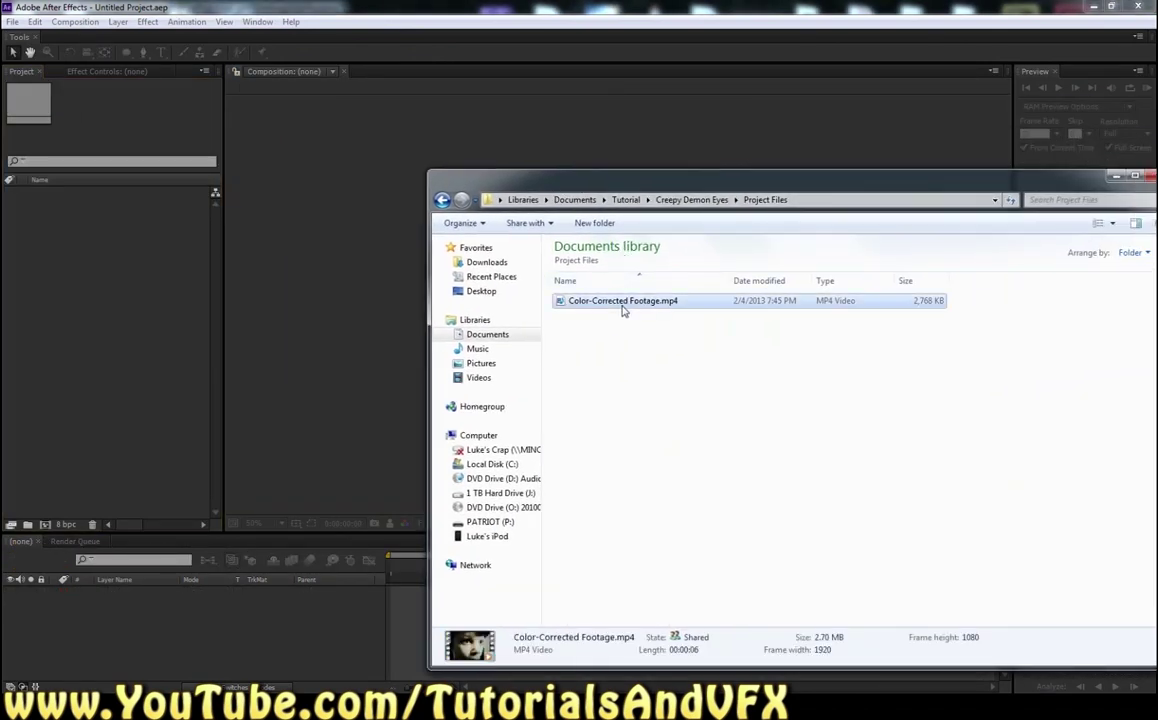
drag(621, 310, 170, 270)
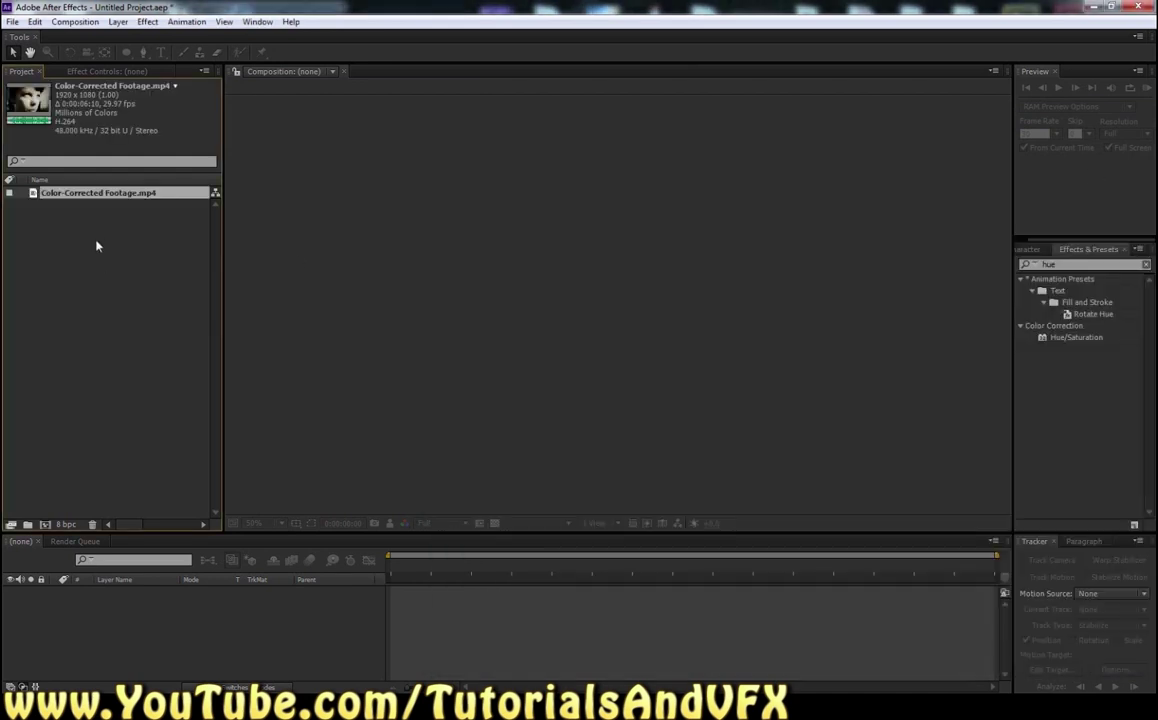
drag(80, 200, 152, 614)
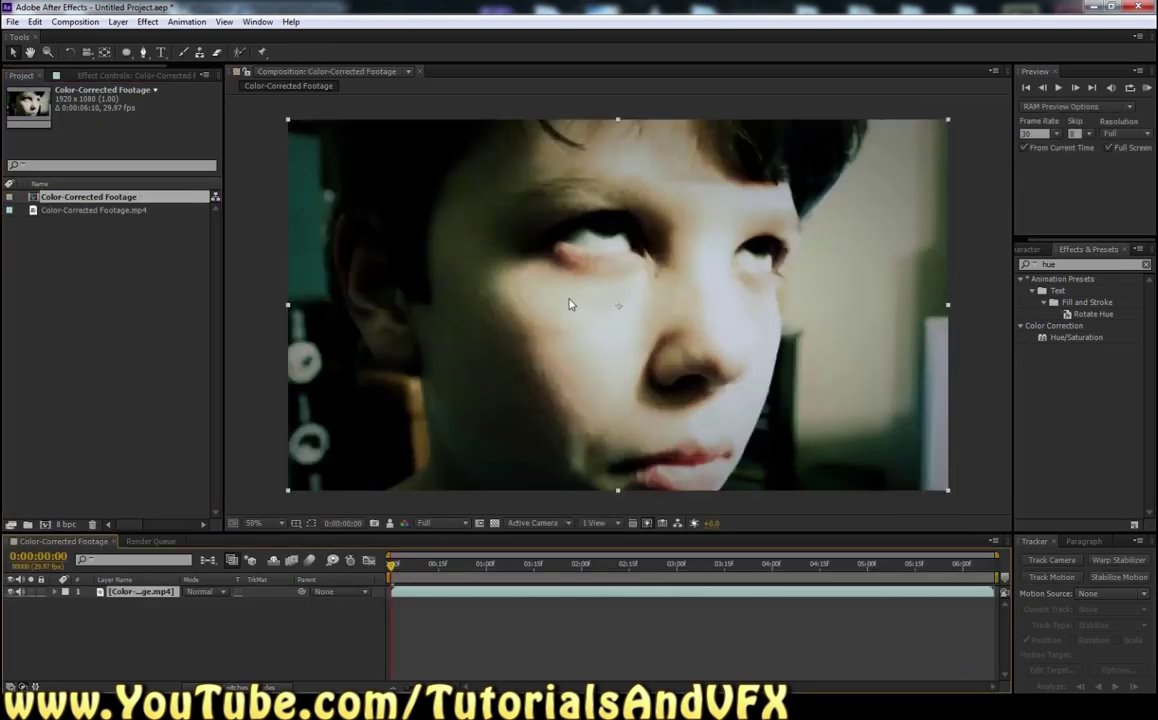
Step: Scrub through the opening of the clip and set the current time to 0:00:00:18, with both eyes open
drag(394, 568, 464, 572)
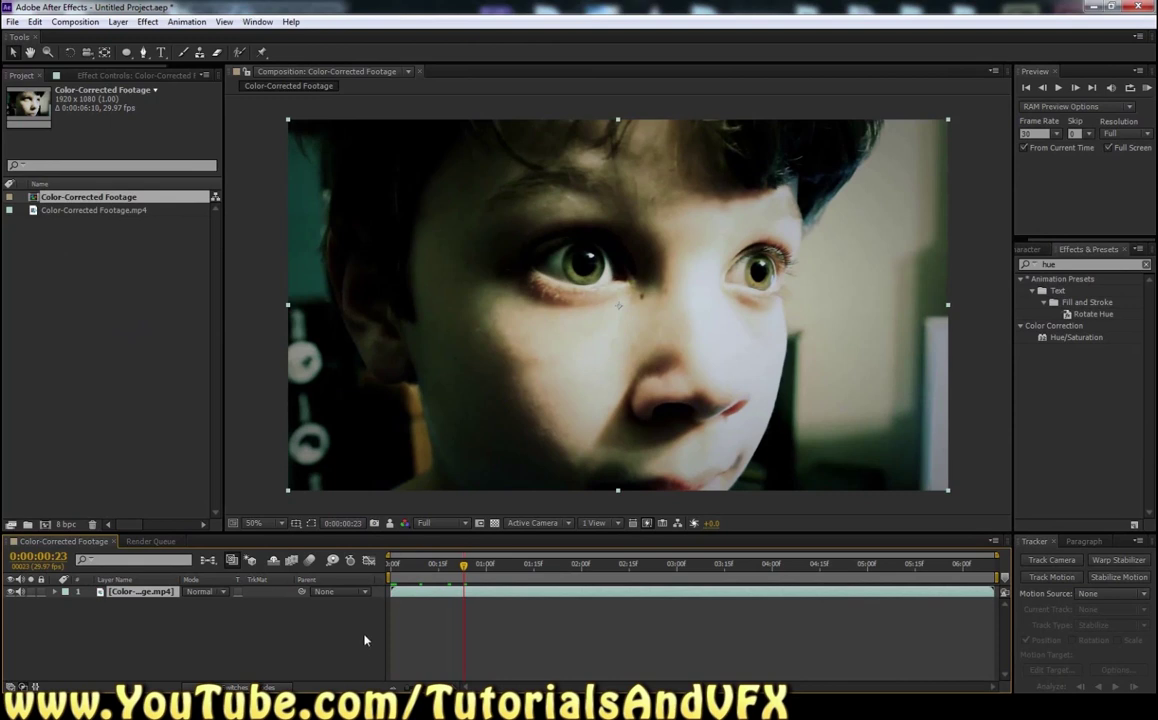
mouse_move(464, 568)
mouse_down()
mouse_move(408, 571)
mouse_move(467, 563)
mouse_up()
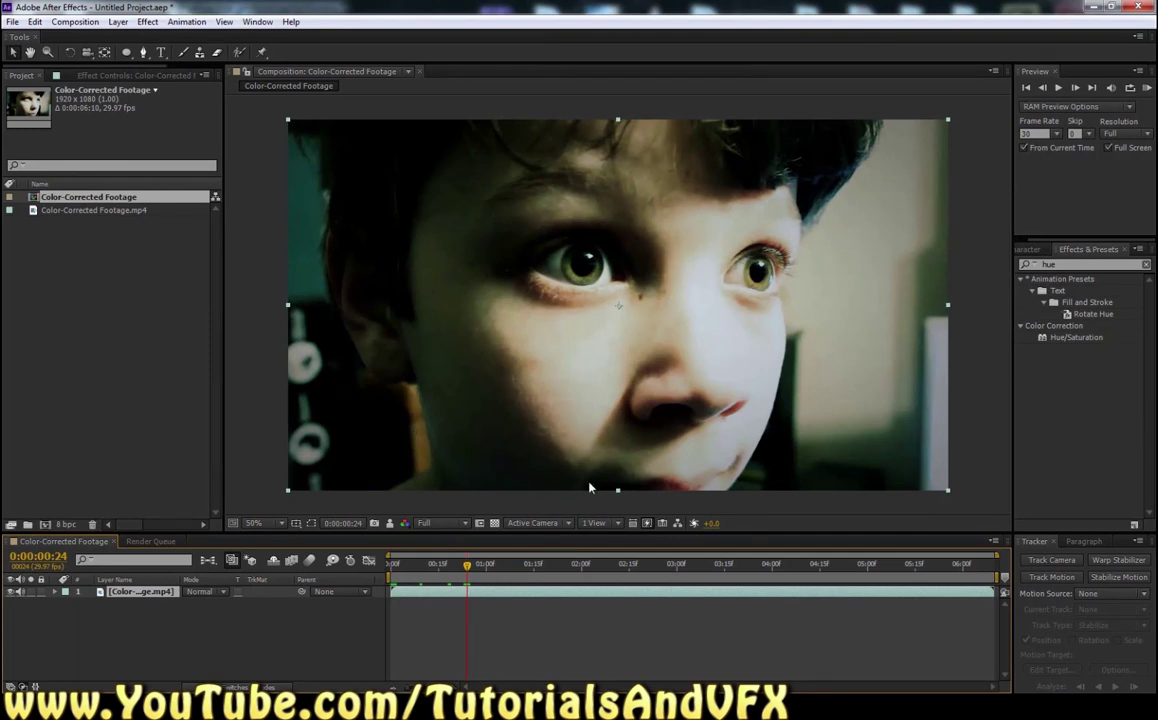
drag(466, 565, 425, 560)
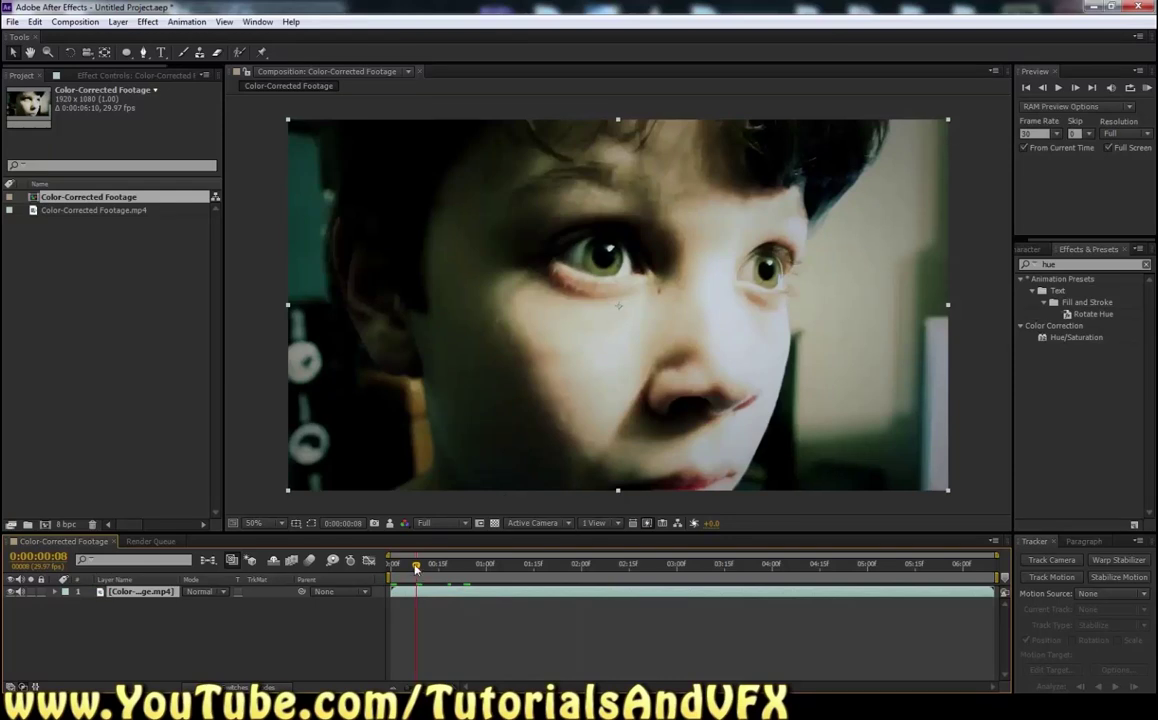
key(Home)
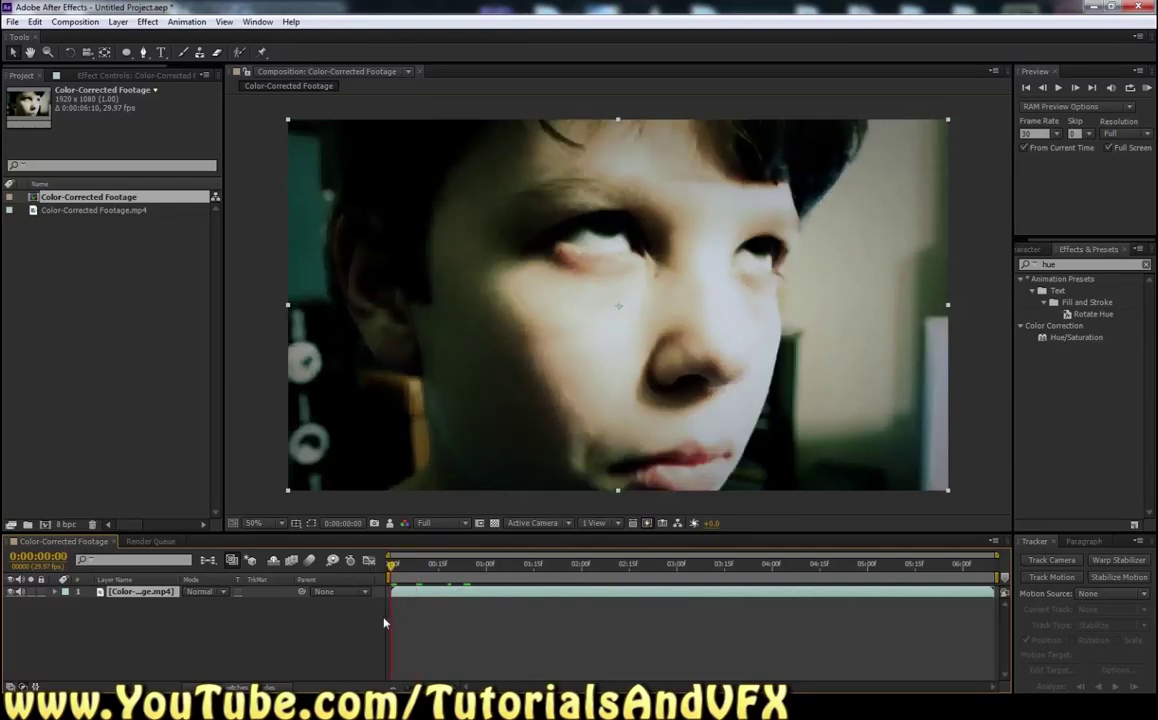
drag(392, 565, 447, 565)
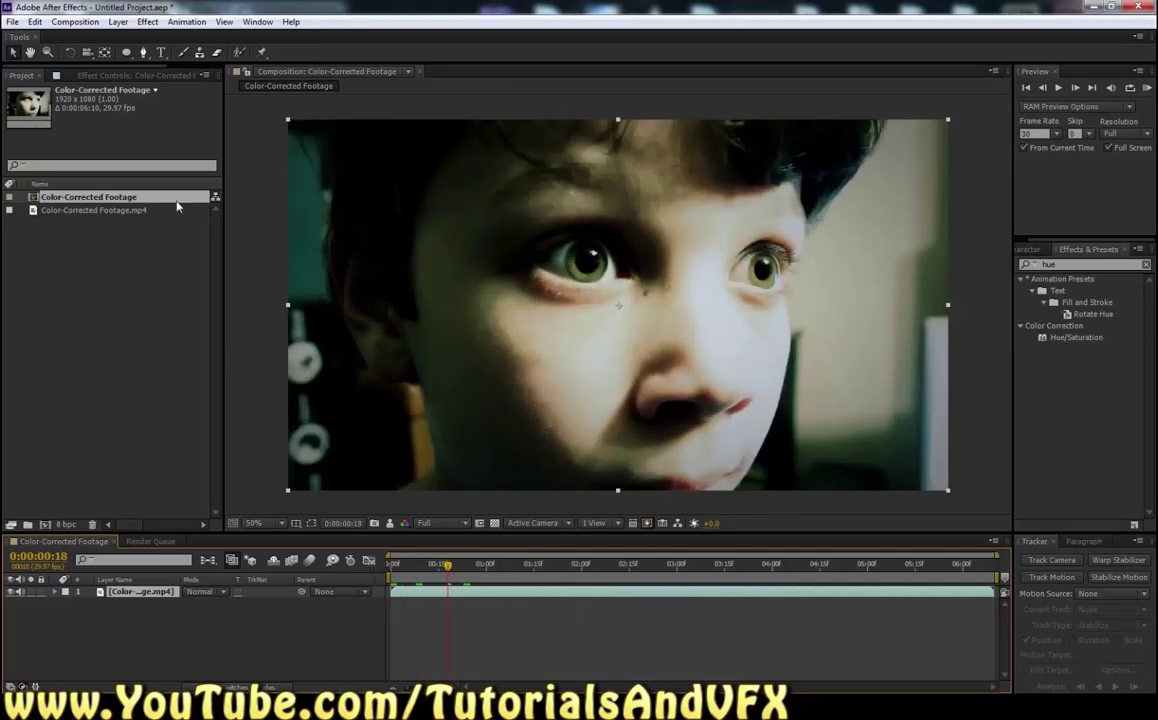
Step: Create a 1920 x 1080 px solid layer in black (000000) above the footage
click(118, 21)
mouse_move(126, 39)
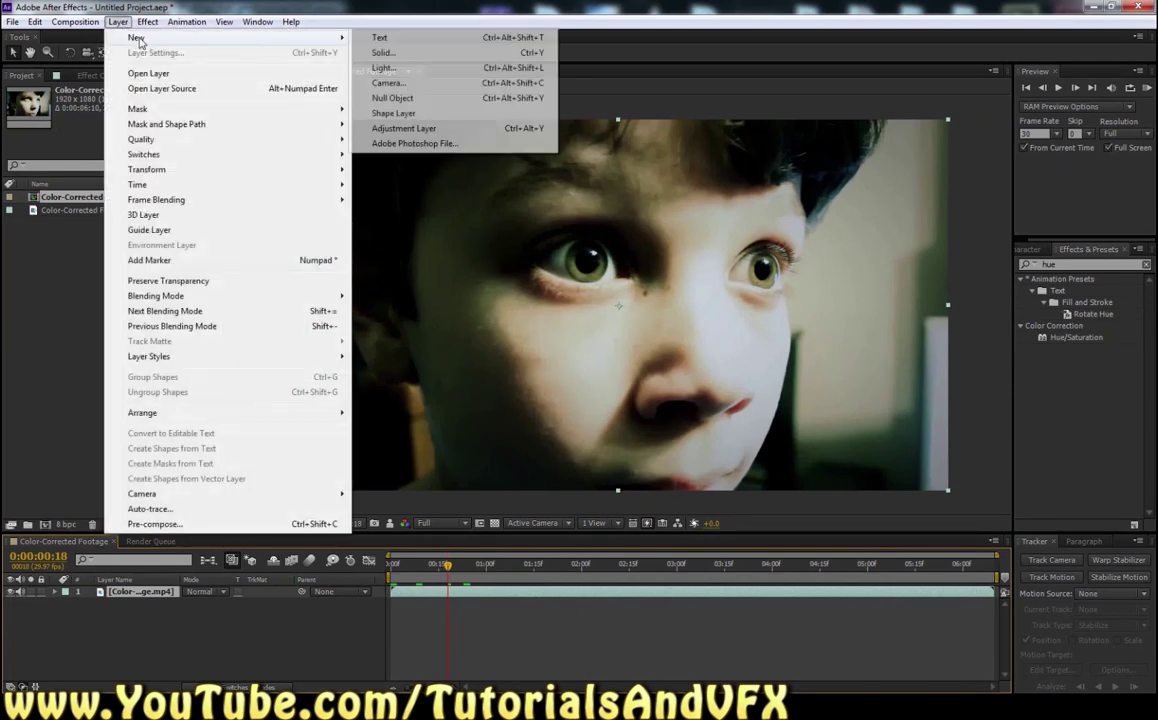
click(372, 52)
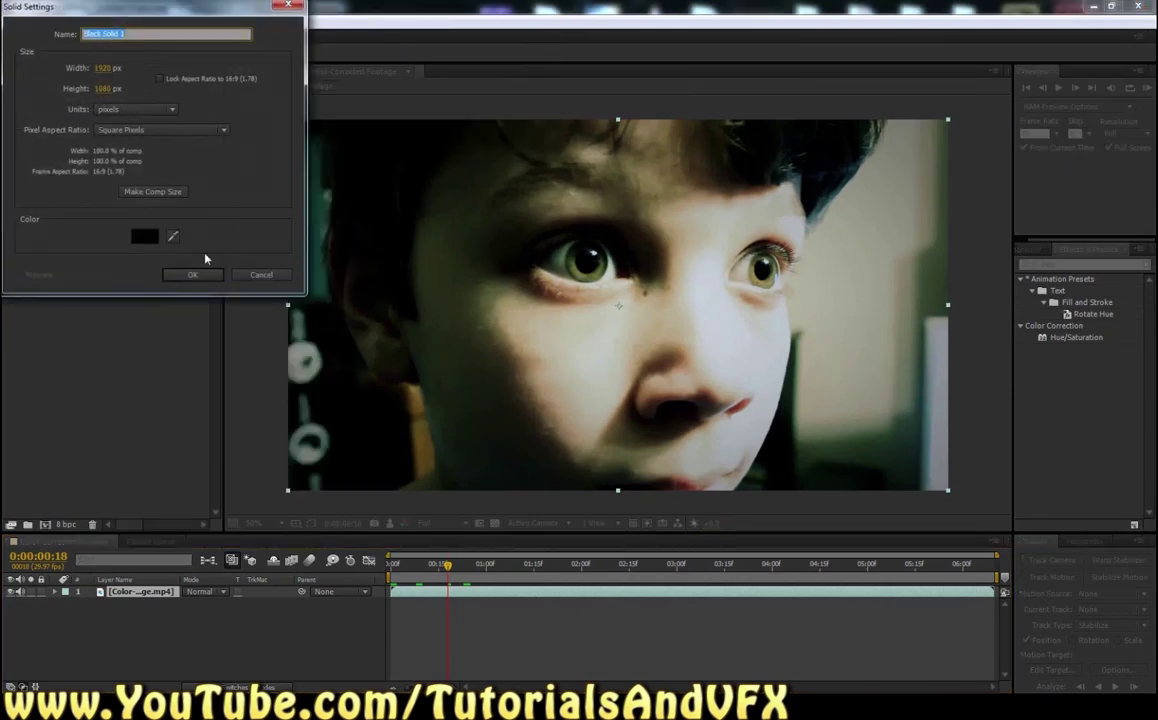
click(137, 237)
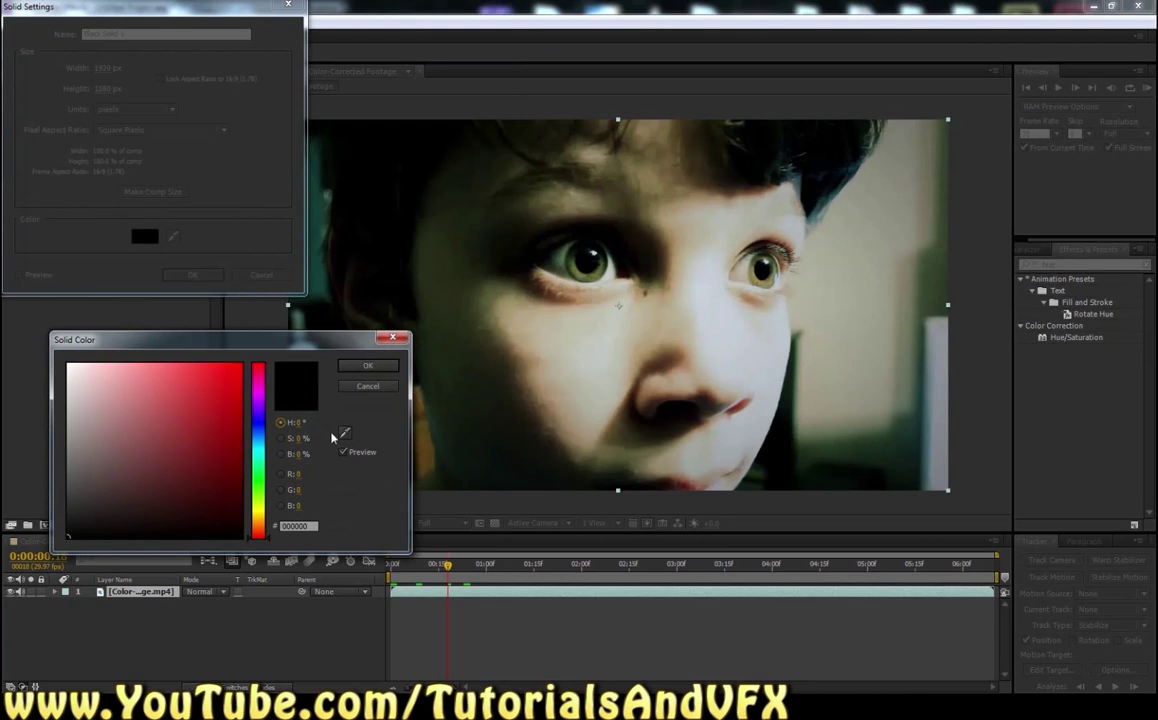
click(349, 371)
click(193, 275)
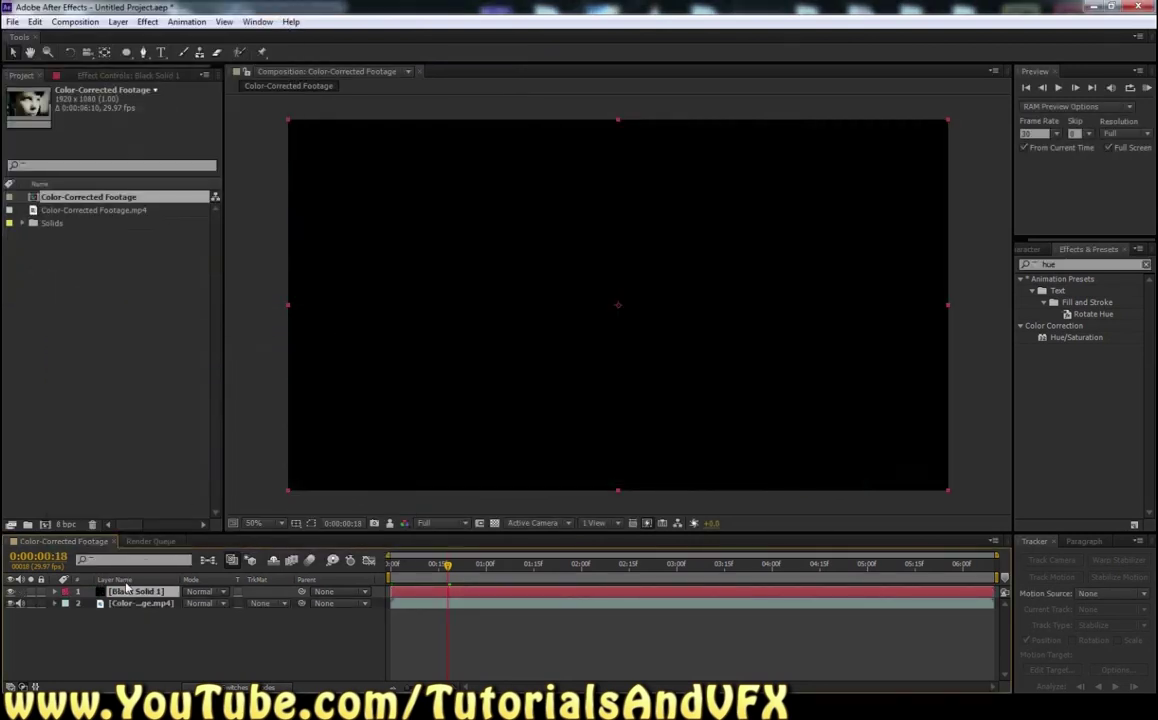
Step: Duplicate the black solid and rename the lower of the two solid layers as Left Eye
click(137, 604)
click(136, 592)
key(ctrl+d)
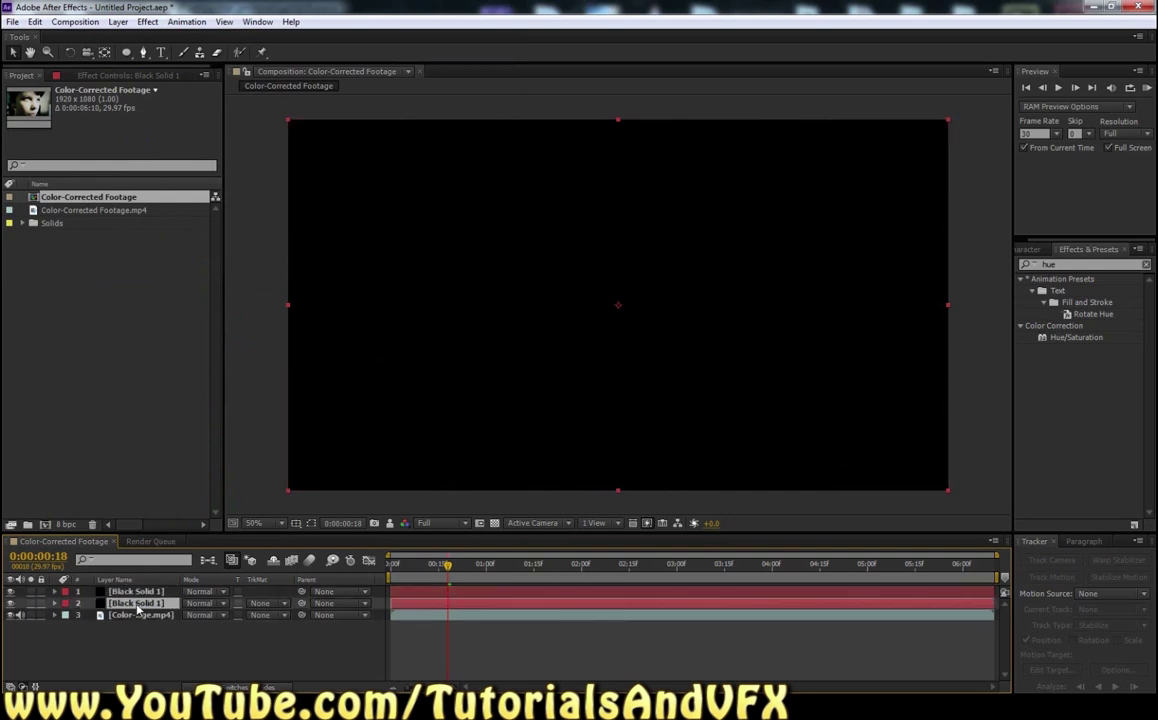
key(Return)
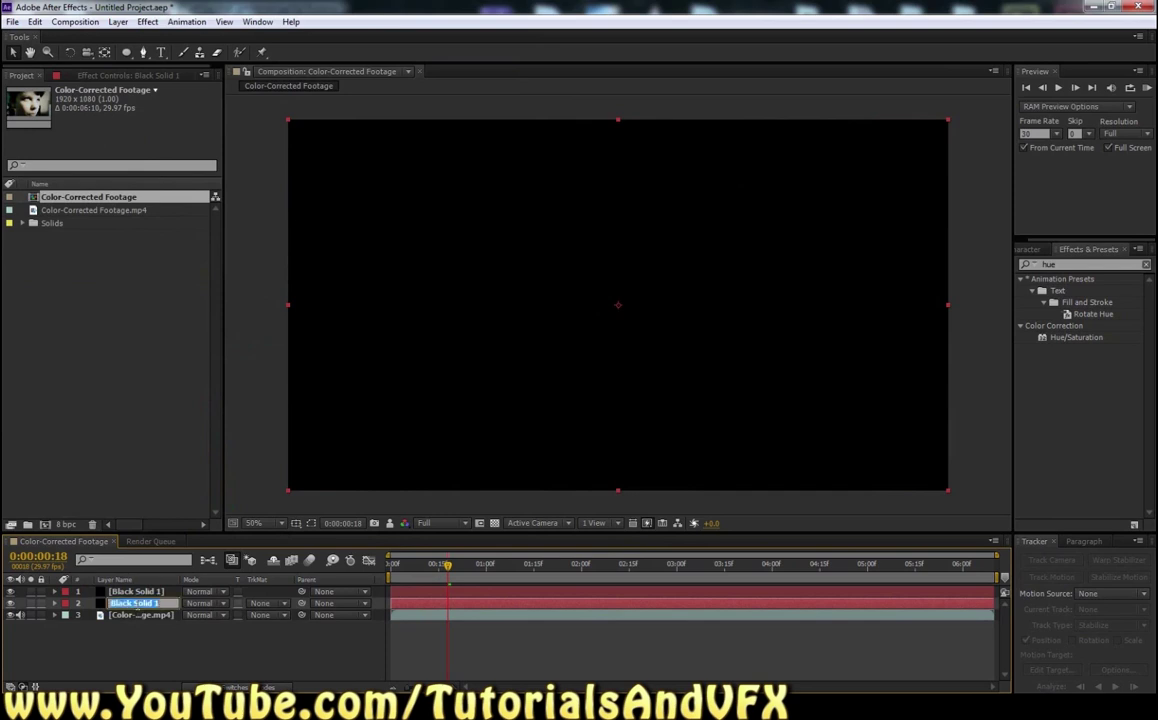
text(Left Eye)
key(Return)
Step: Rename the upper black solid as Right Eye and hide both eye layers
click(138, 592)
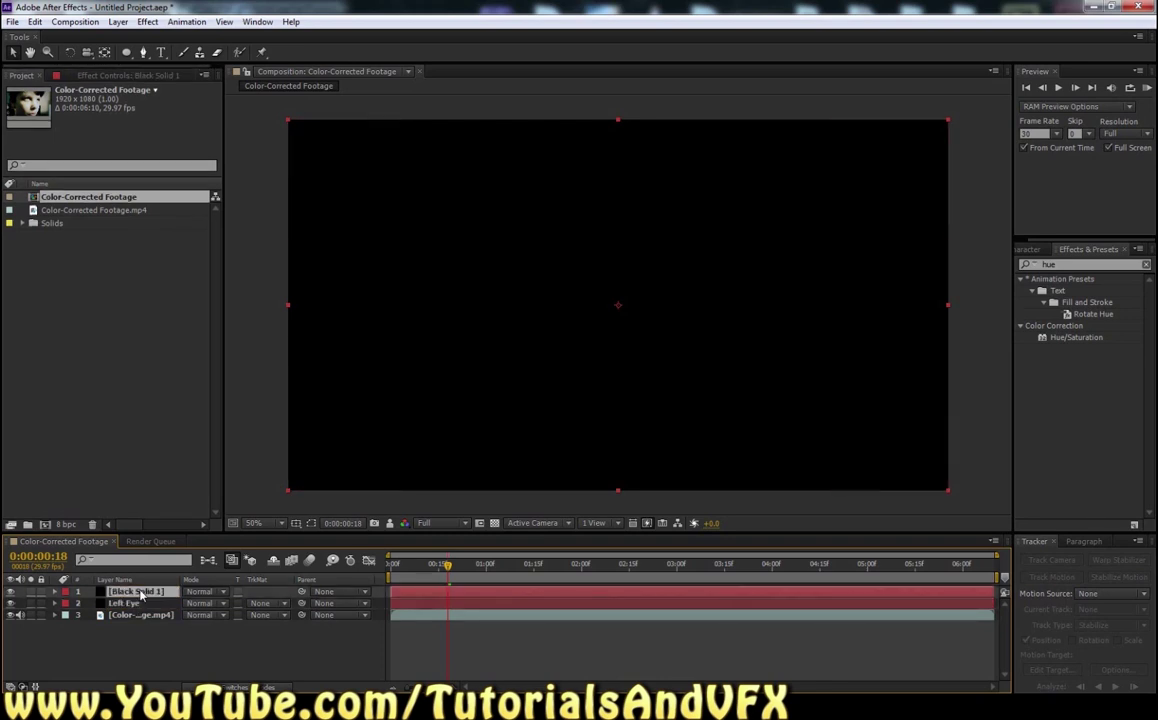
key(Return)
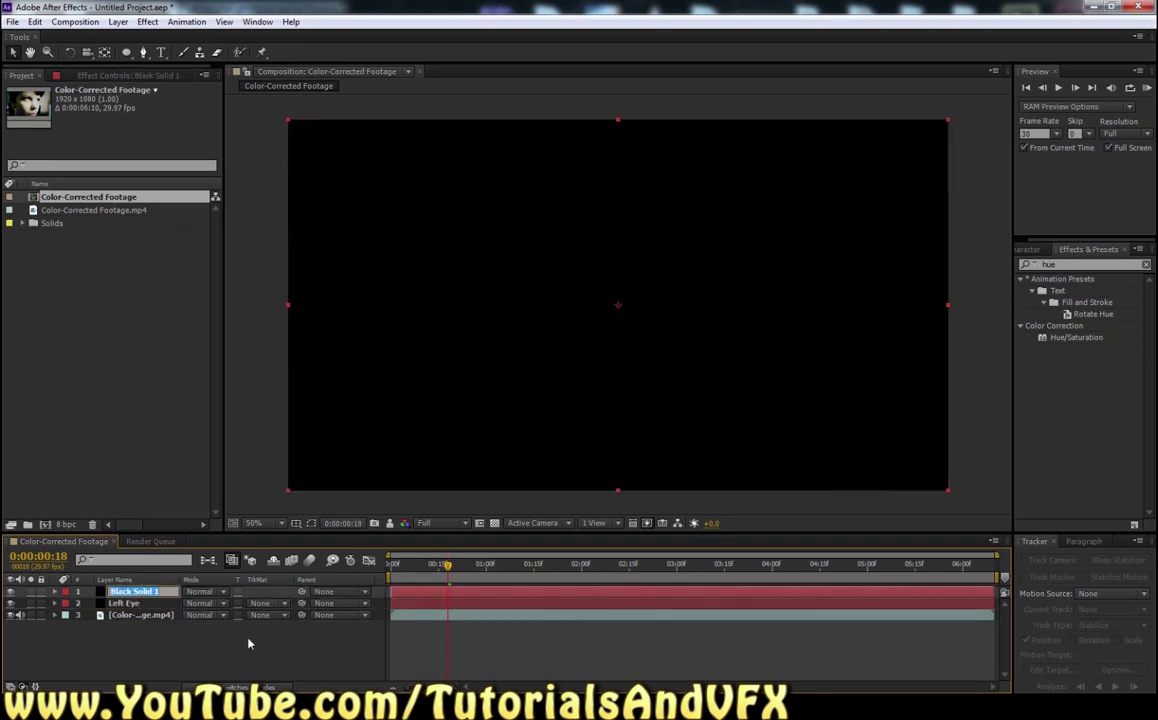
text(Right Eye)
key(Return)
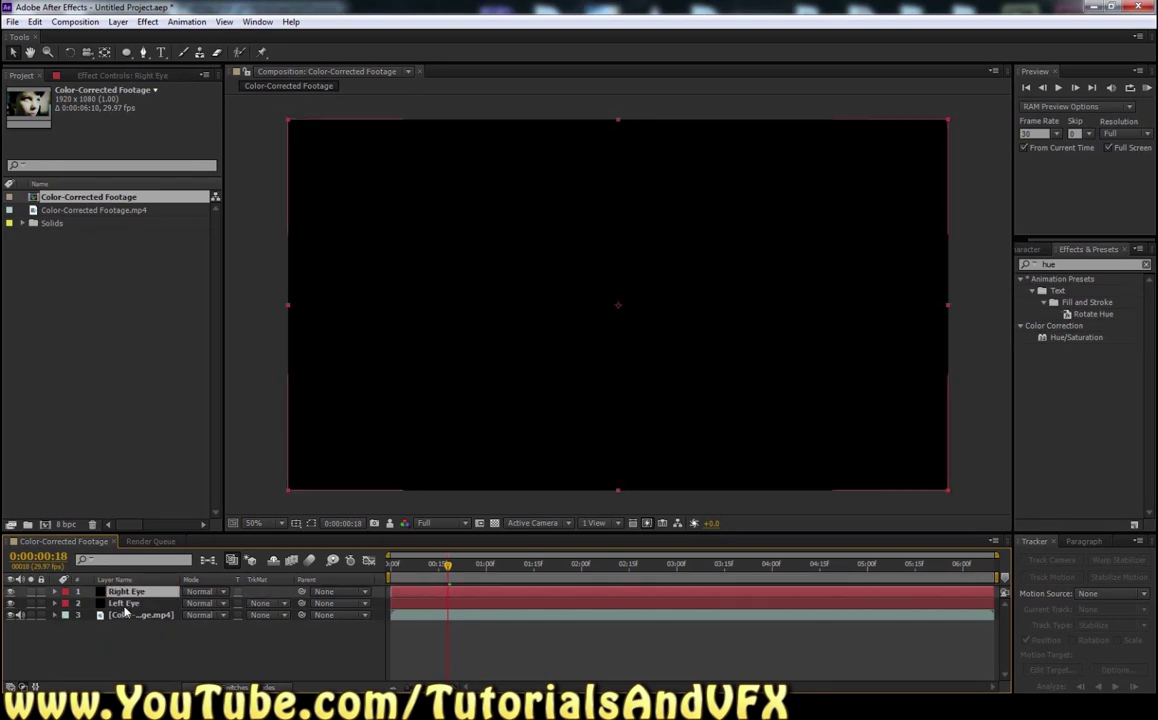
shift+click(123, 604)
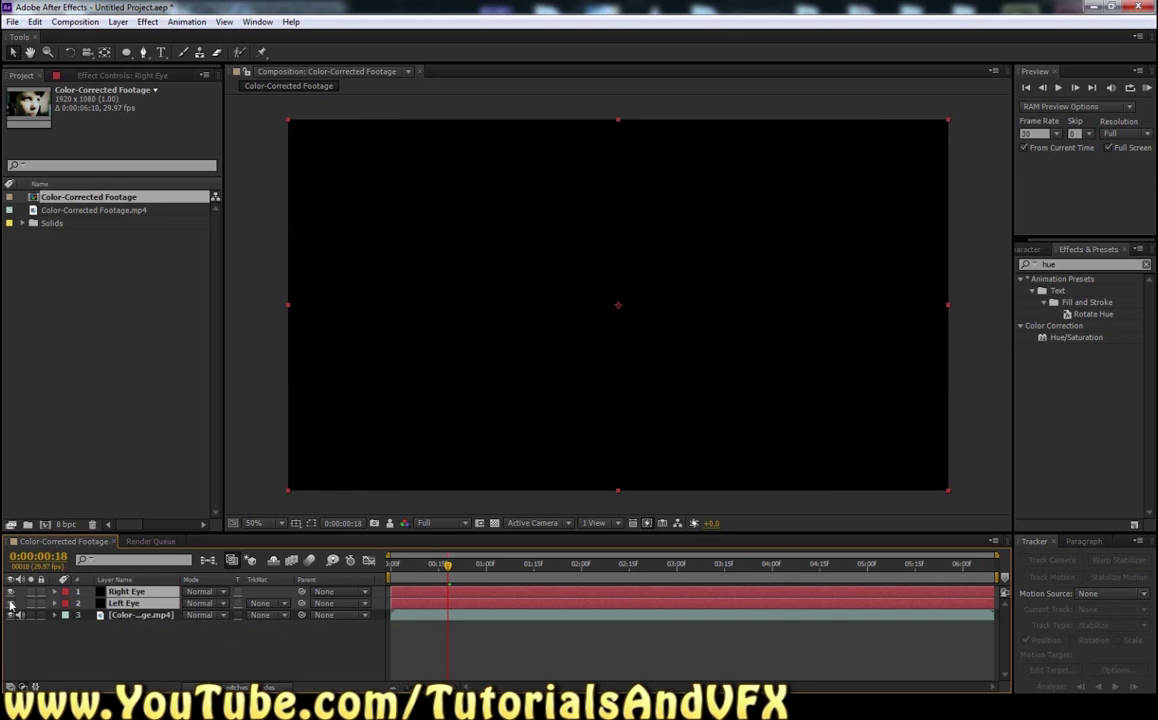
drag(10, 591, 12, 605)
Step: Start a Pen tool mask on the Left Eye layer at the eye's inner corner
scroll(685, 245, up, 1)
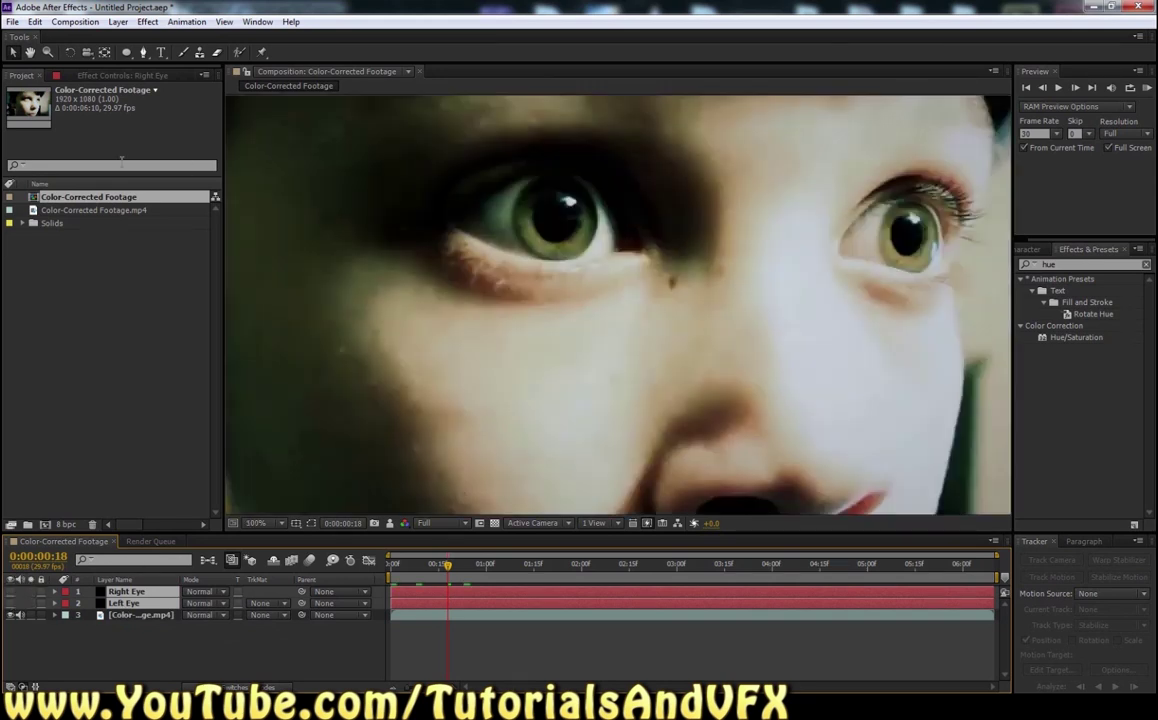
click(143, 52)
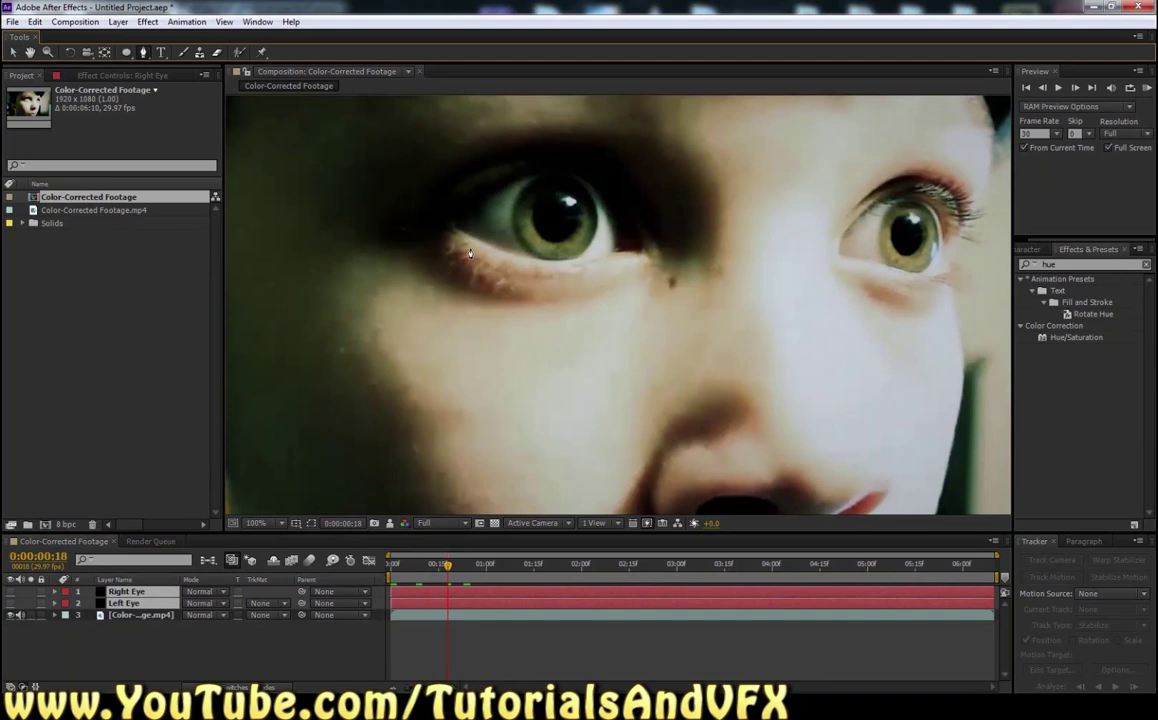
scroll(857, 206, down, 1)
scroll(857, 206, up, 1)
click(30, 52)
scroll(583, 313, up, 2)
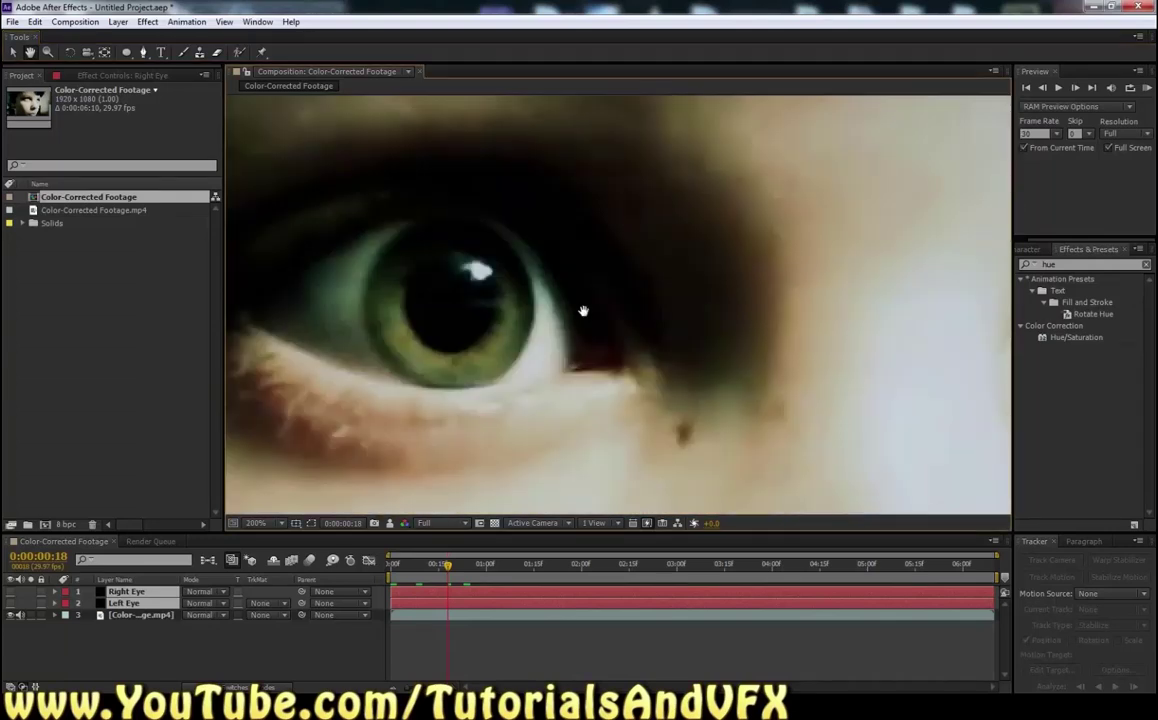
scroll(583, 313, down, 2)
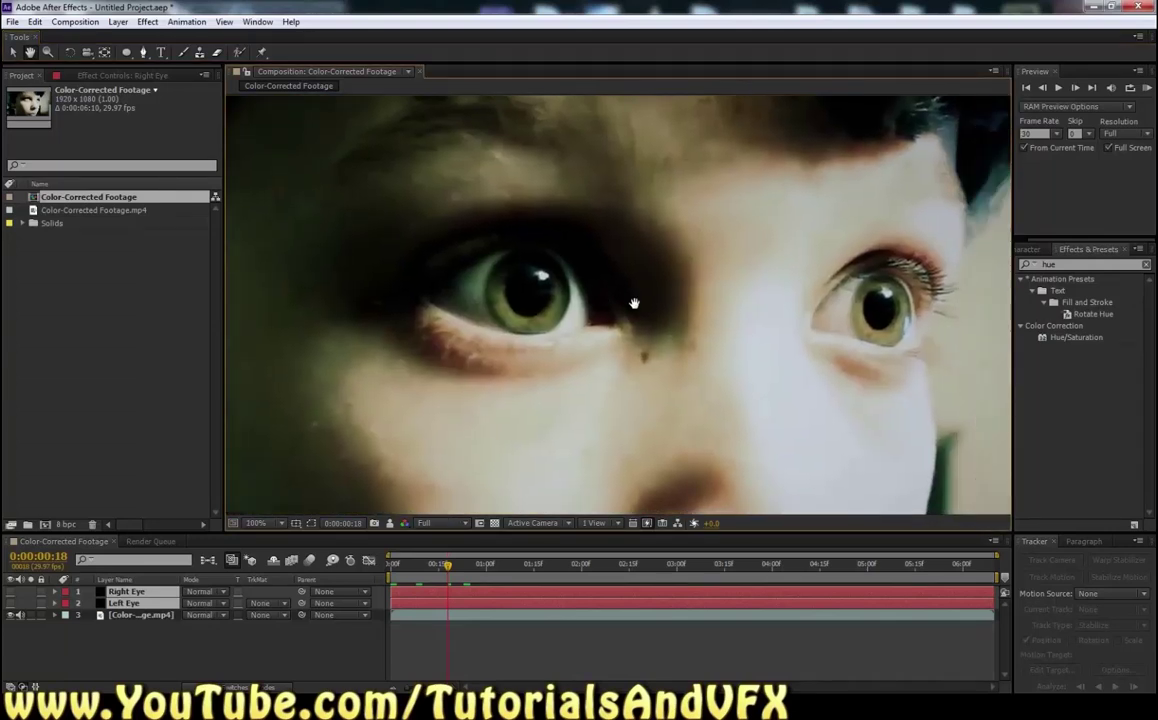
drag(634, 303, 600, 313)
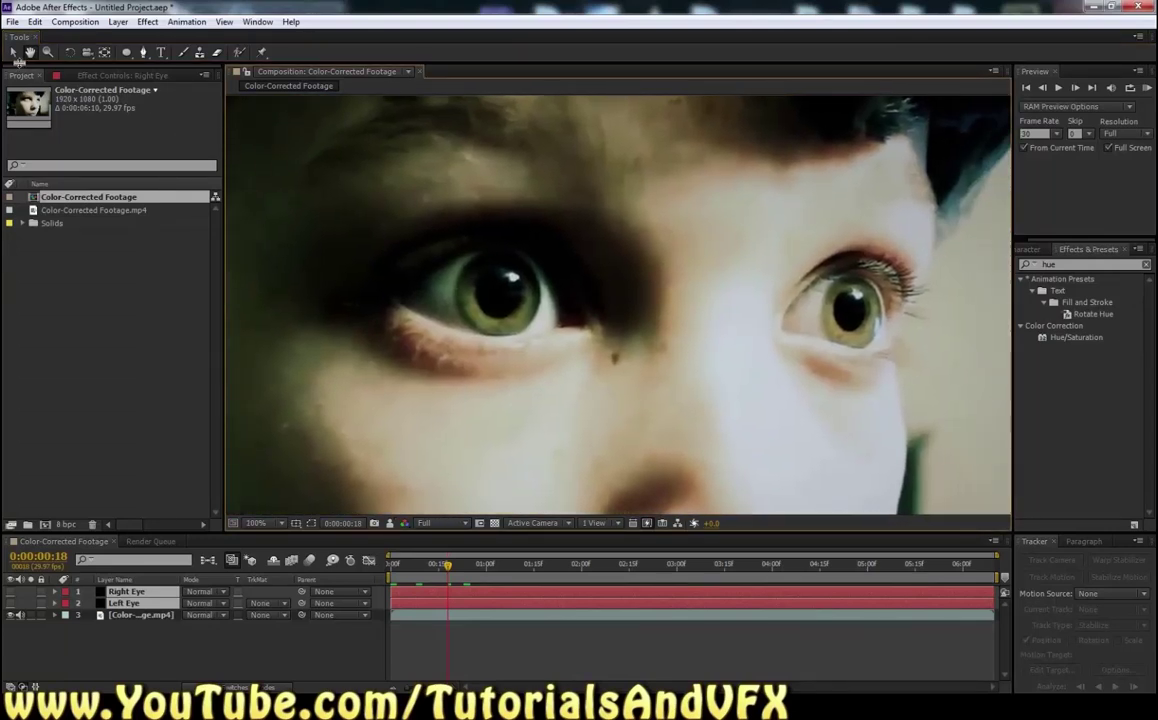
click(143, 52)
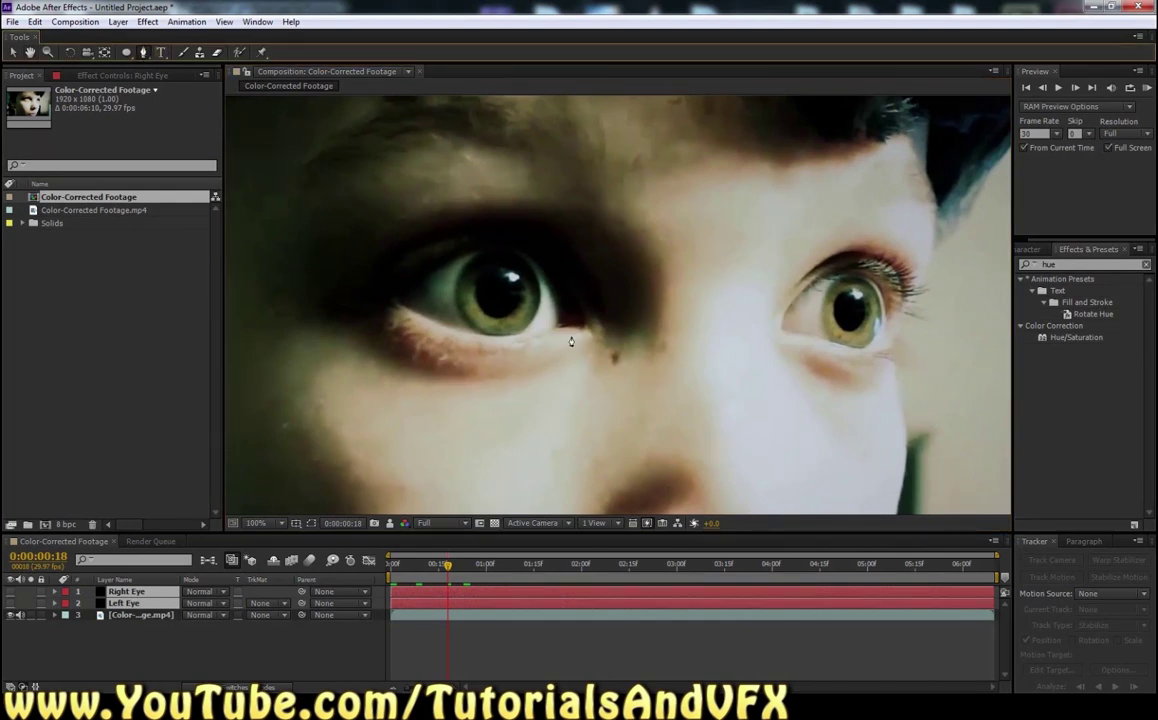
click(125, 603)
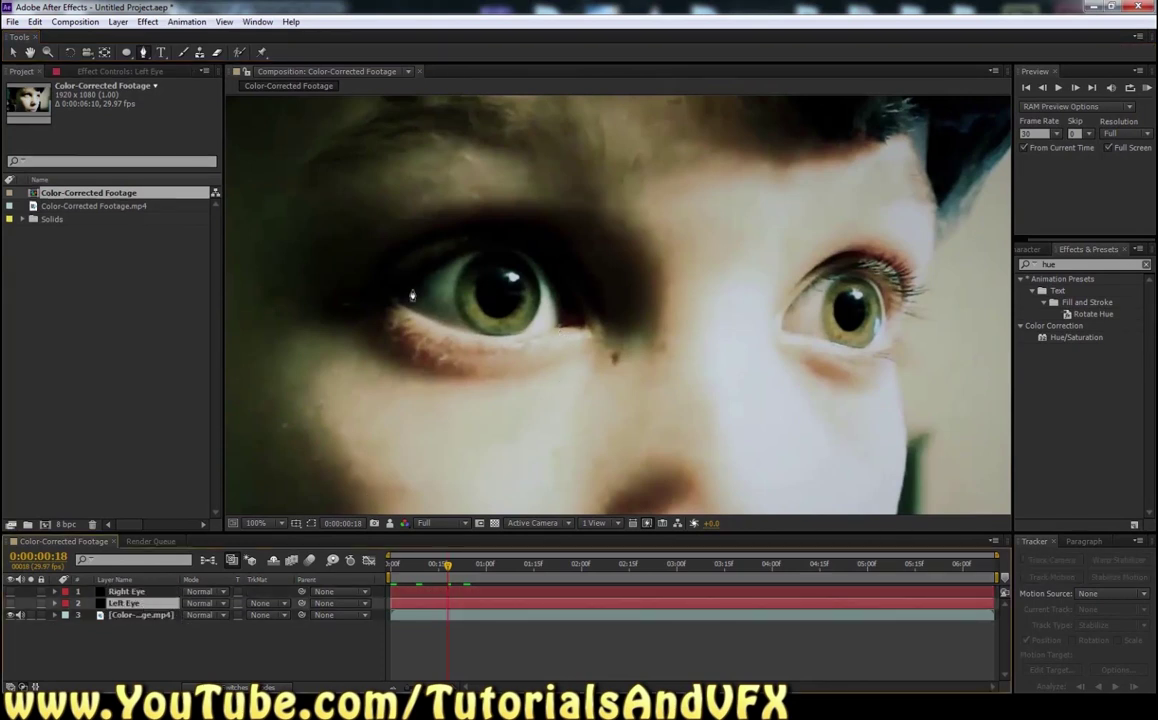
scroll(533, 269, up, 1)
scroll(531, 272, down, 1)
key(period)
click(30, 52)
drag(493, 380, 708, 380)
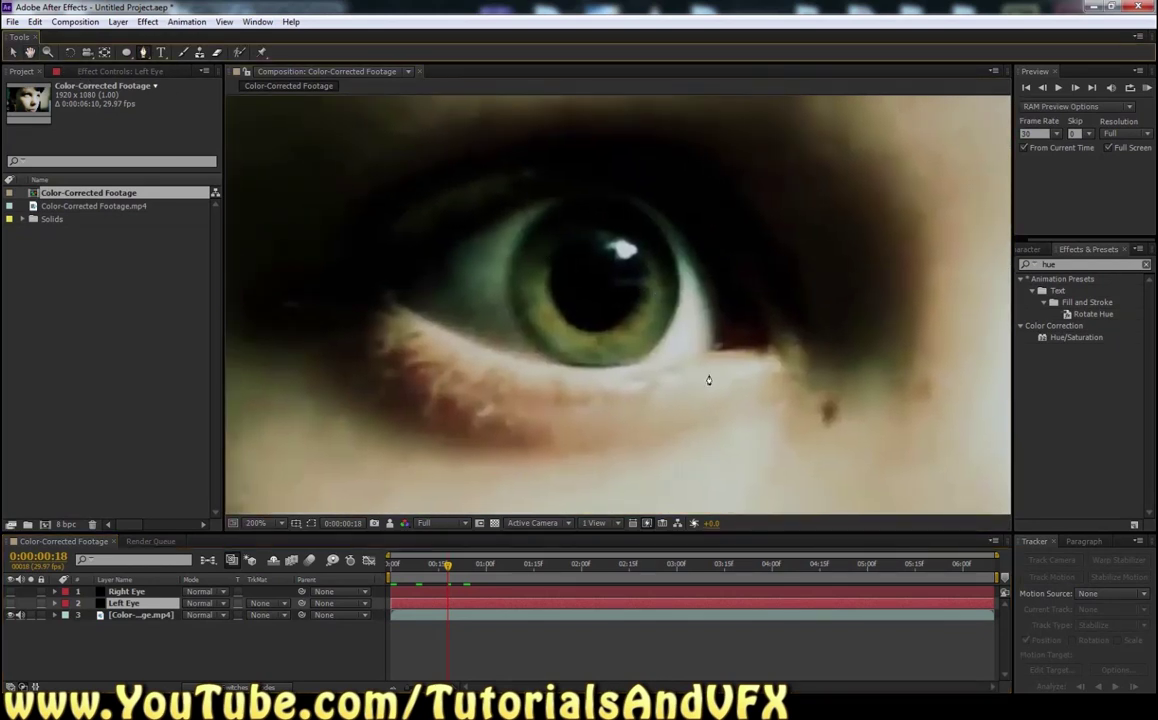
click(767, 348)
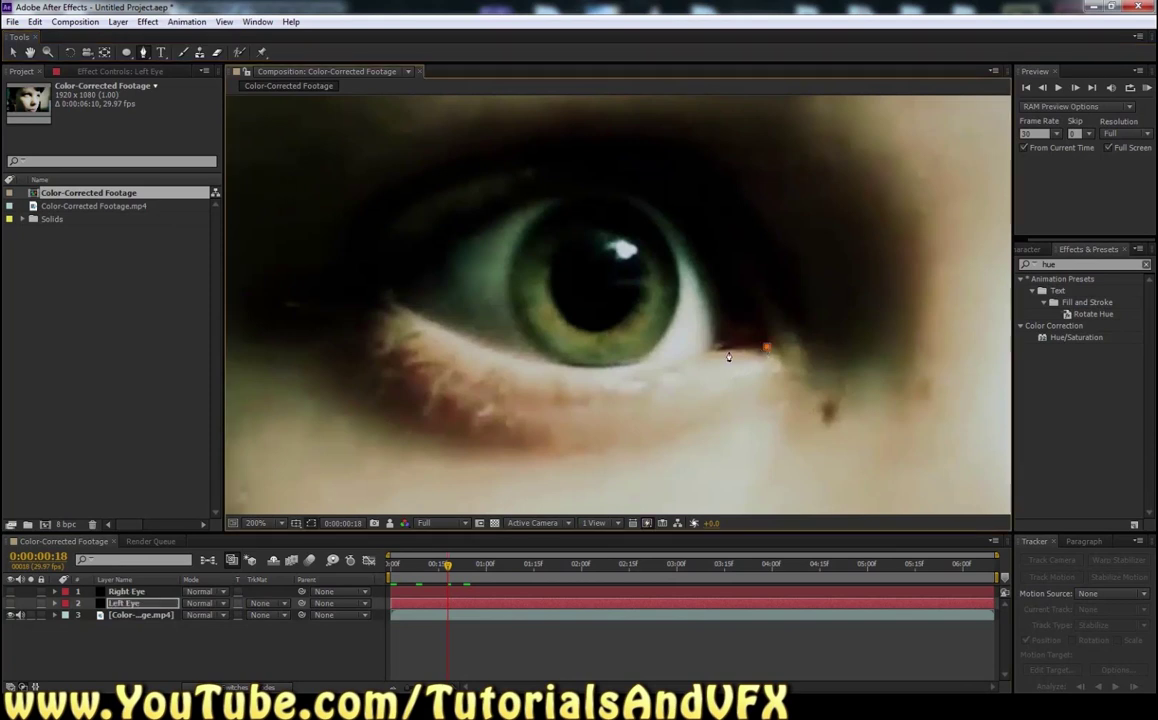
click(707, 350)
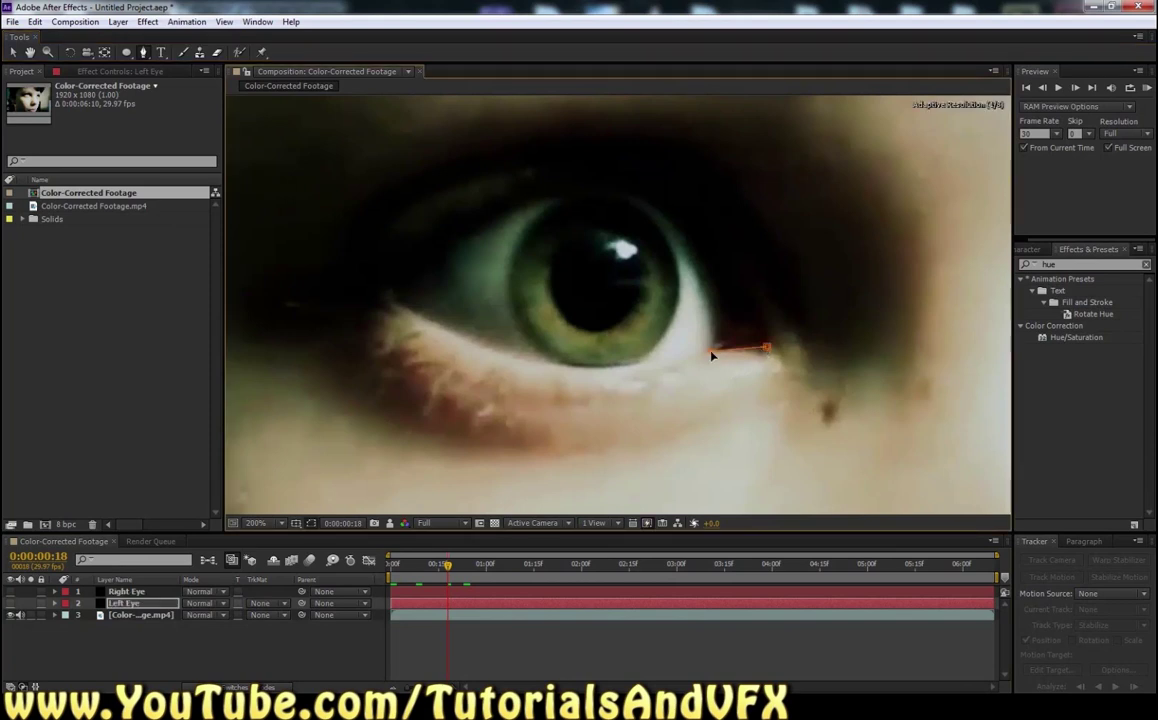
click(657, 362)
click(596, 367)
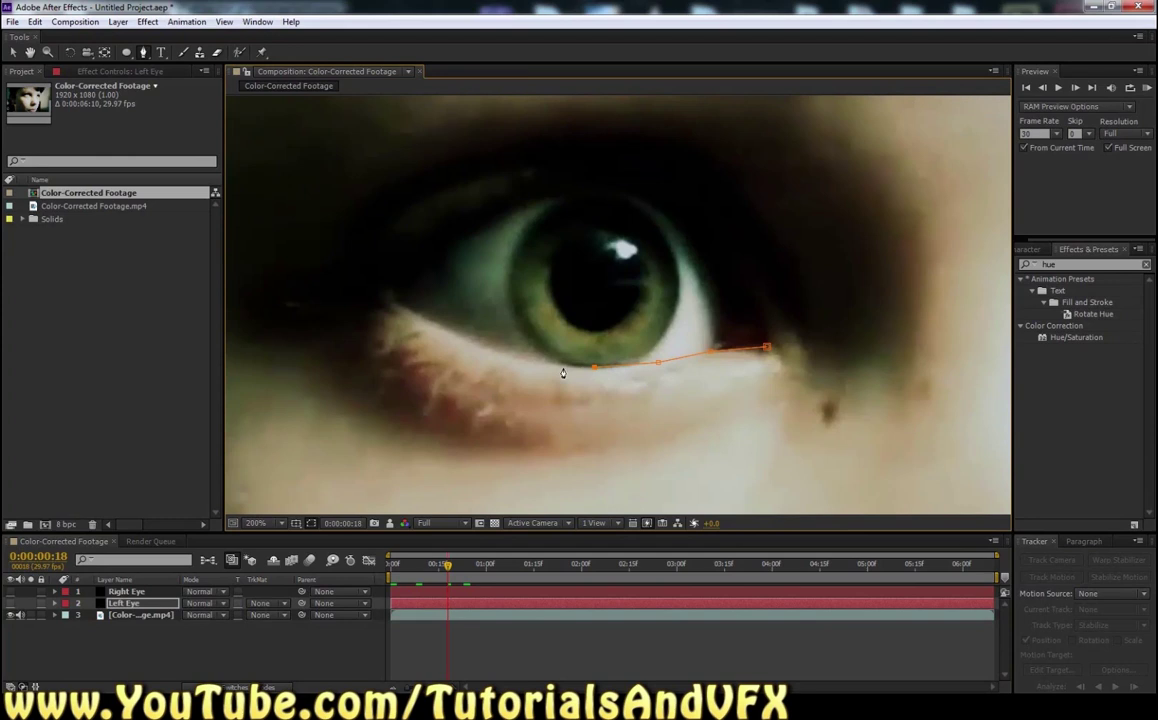
click(477, 343)
key(ctrl+z)
key(ctrl+z)
key(ctrl+z)
Step: Trace the eye's outline along the lower and upper lids with curved segments and close the mask on the Left Eye layer
click(671, 358)
drag(671, 360, 653, 369)
drag(653, 367, 671, 357)
drag(392, 304, 562, 407)
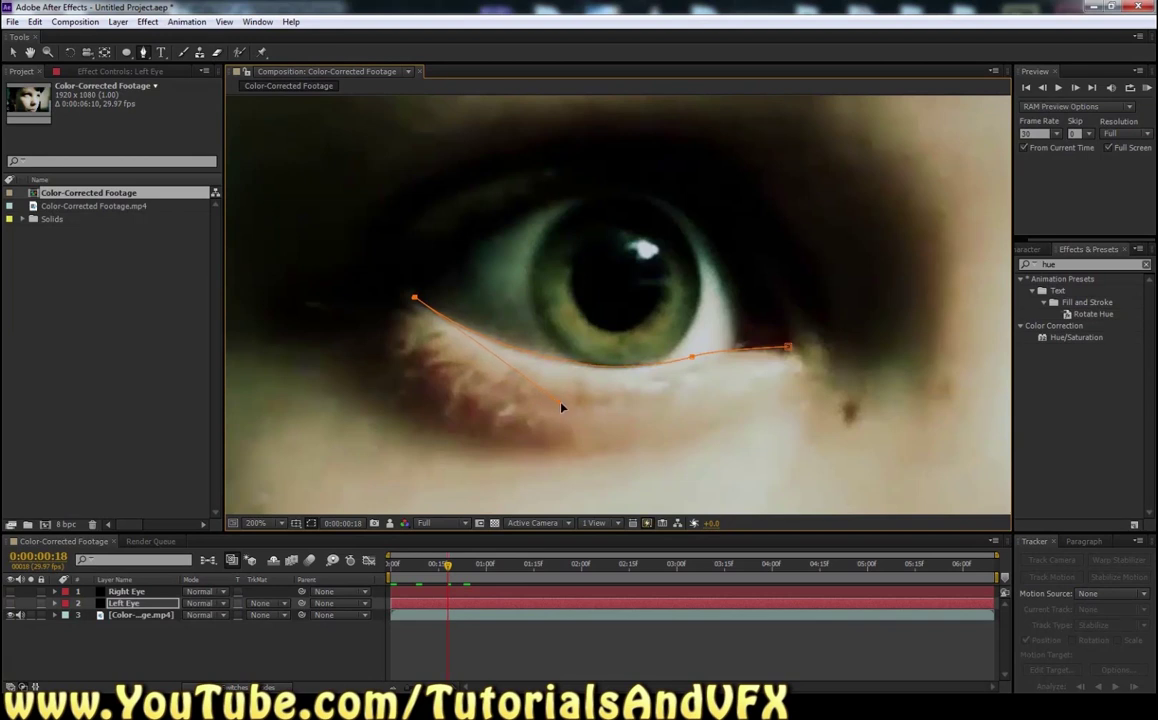
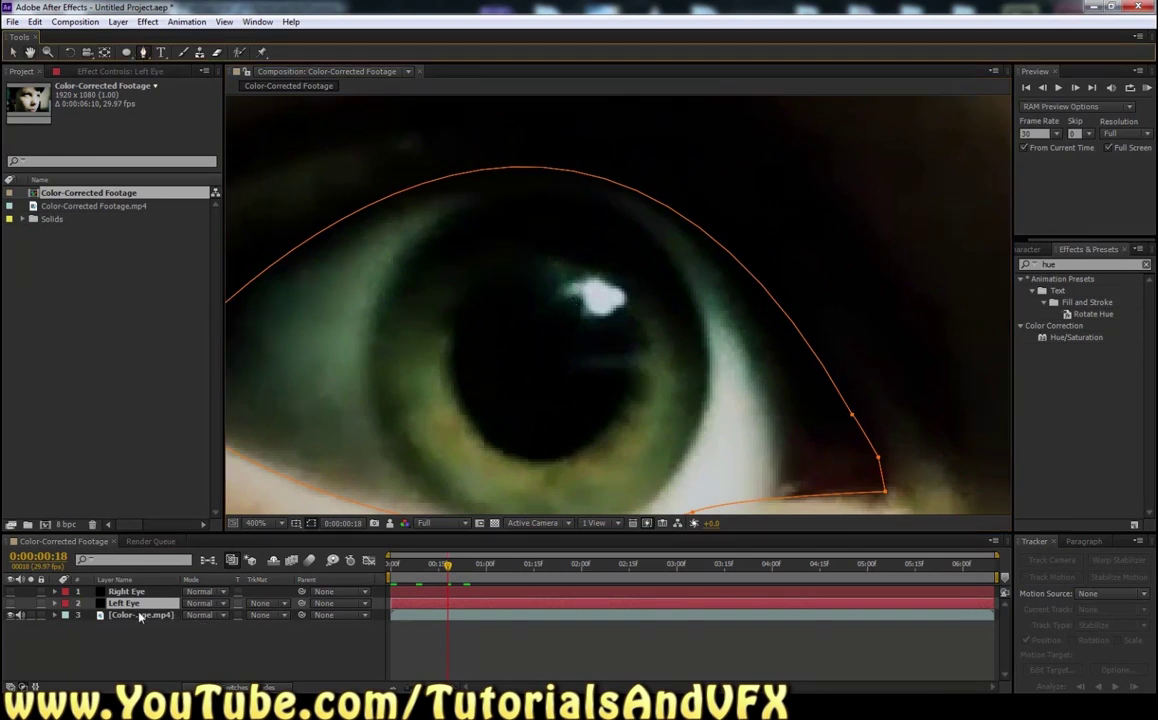
Step: Draw a second closed mask on the Left Eye layer tightly around the white highlight in the pupil
drag(563, 301, 582, 313)
click(584, 312)
click(597, 315)
click(625, 292)
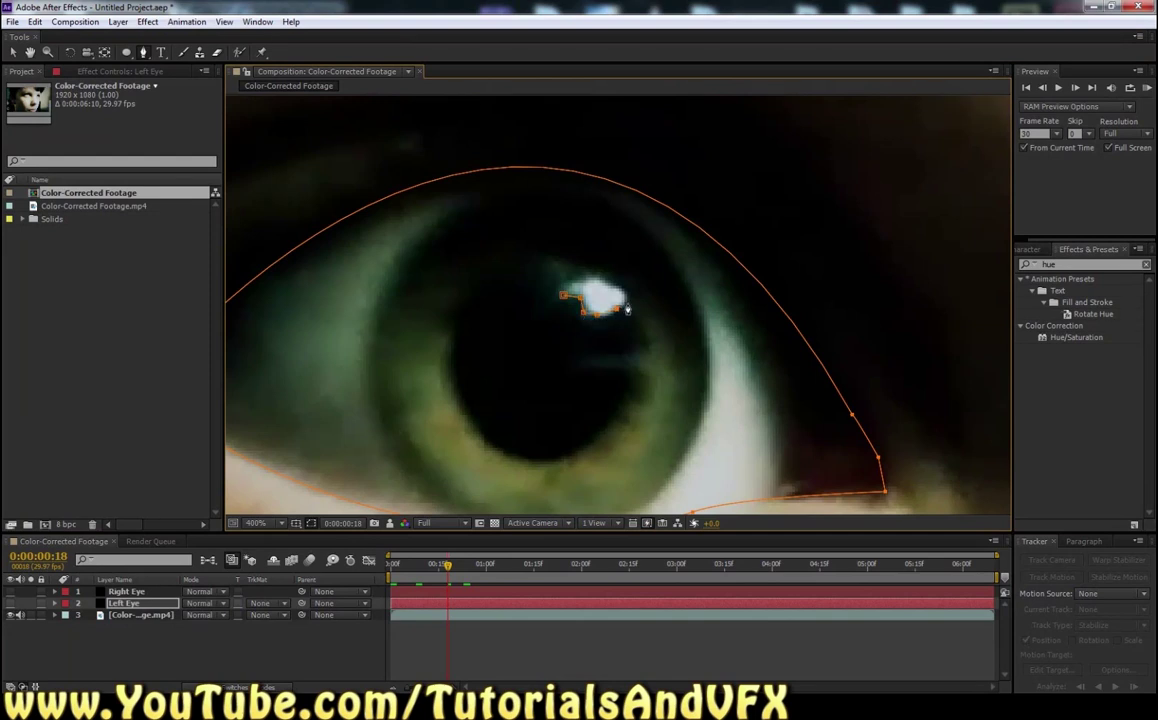
click(597, 278)
click(563, 294)
Step: Reveal all mask properties of the Left Eye layer with the whole face in view
key(m)
key(m)
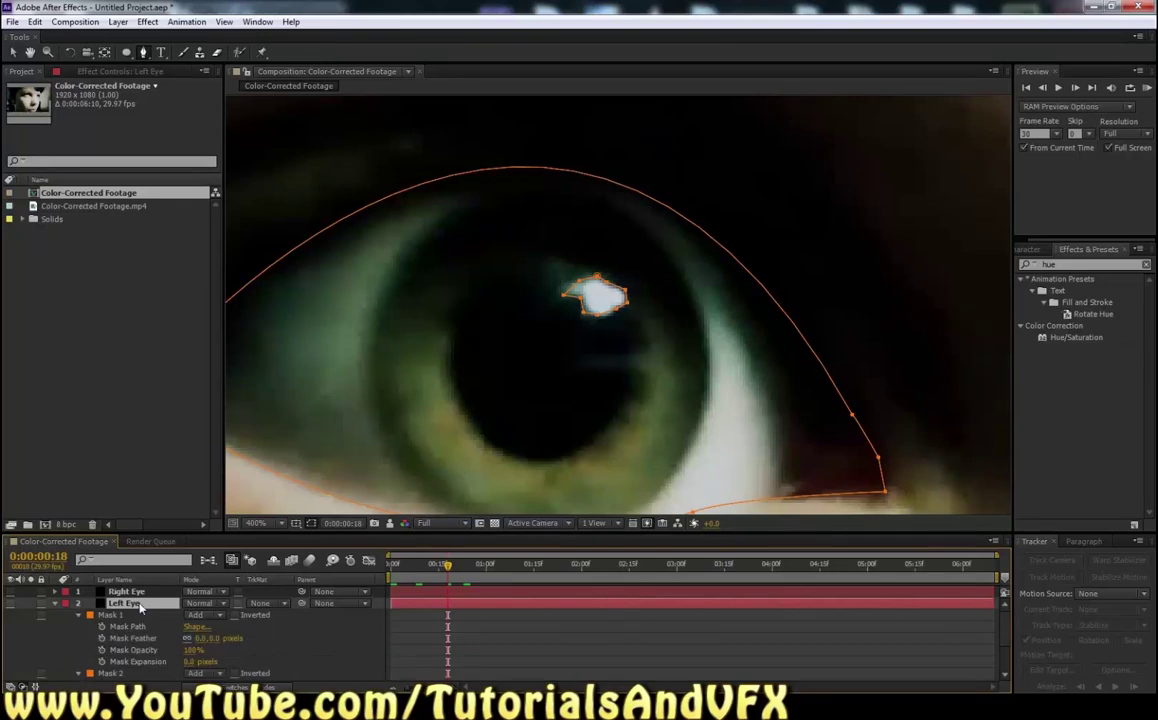
scroll(622, 372, down, 4)
scroll(622, 372, down, 2)
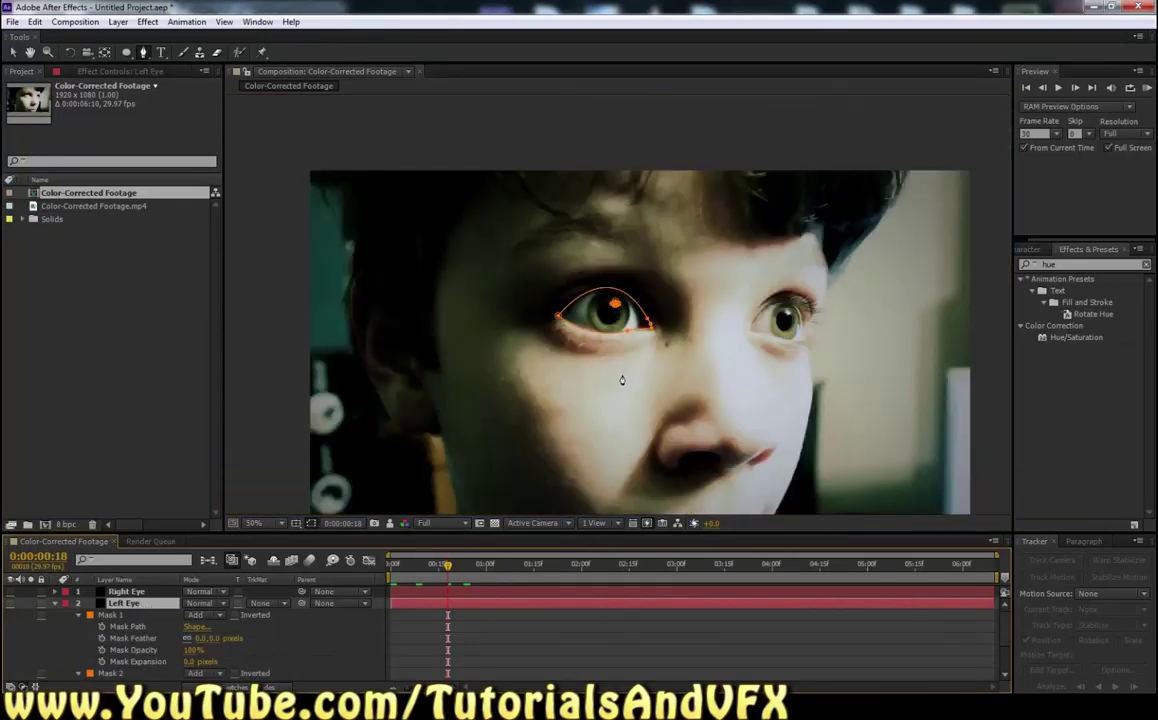
click(30, 52)
drag(615, 434, 625, 394)
drag(757, 439, 652, 352)
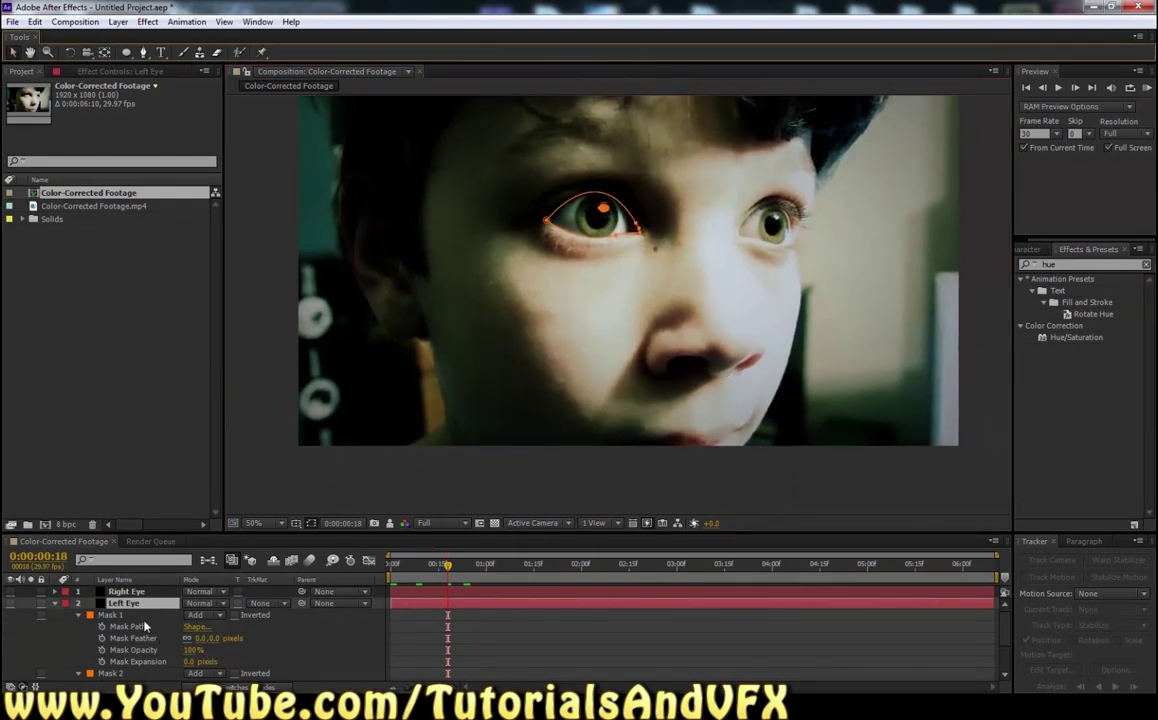
scroll(143, 622, down, 3)
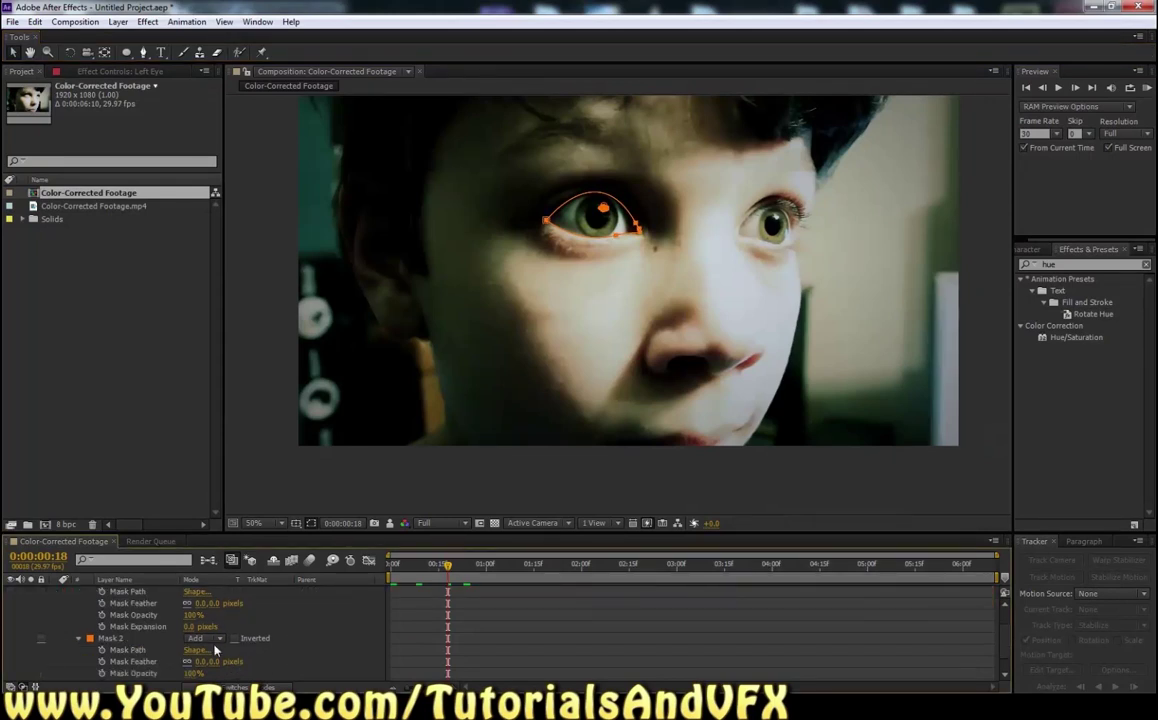
scroll(214, 651, up, 3)
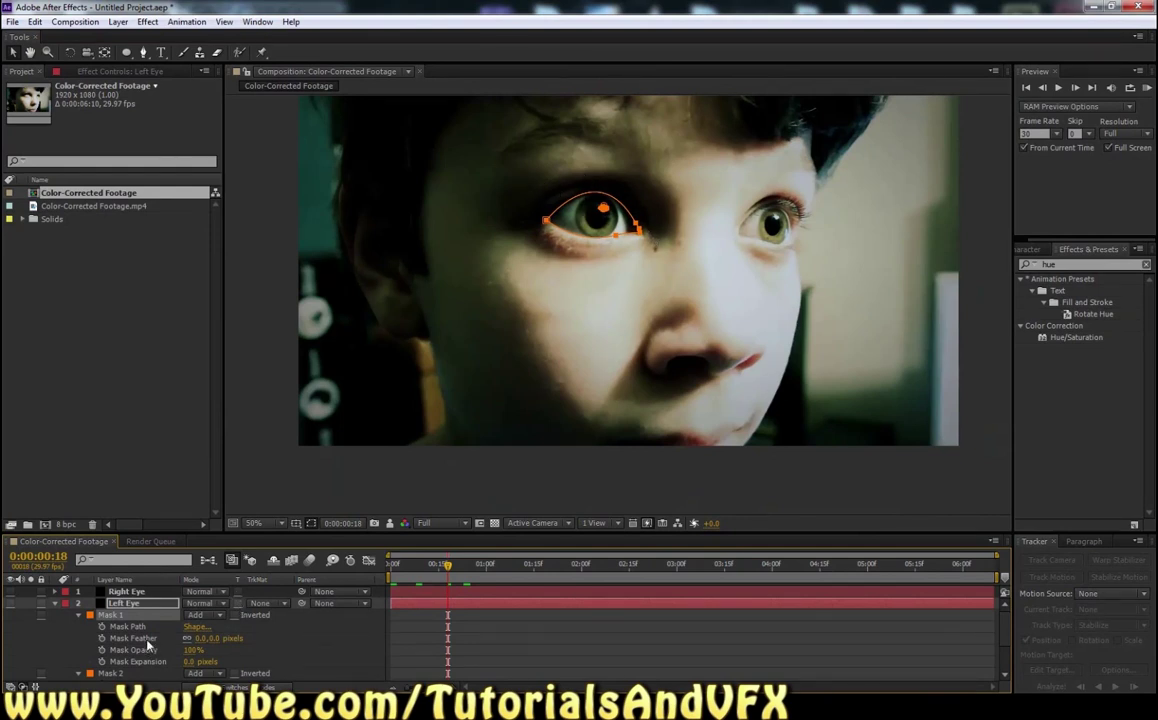
Step: Make the Left Eye layer visible and set the feather of Mask 1 to 13 pixels
click(10, 604)
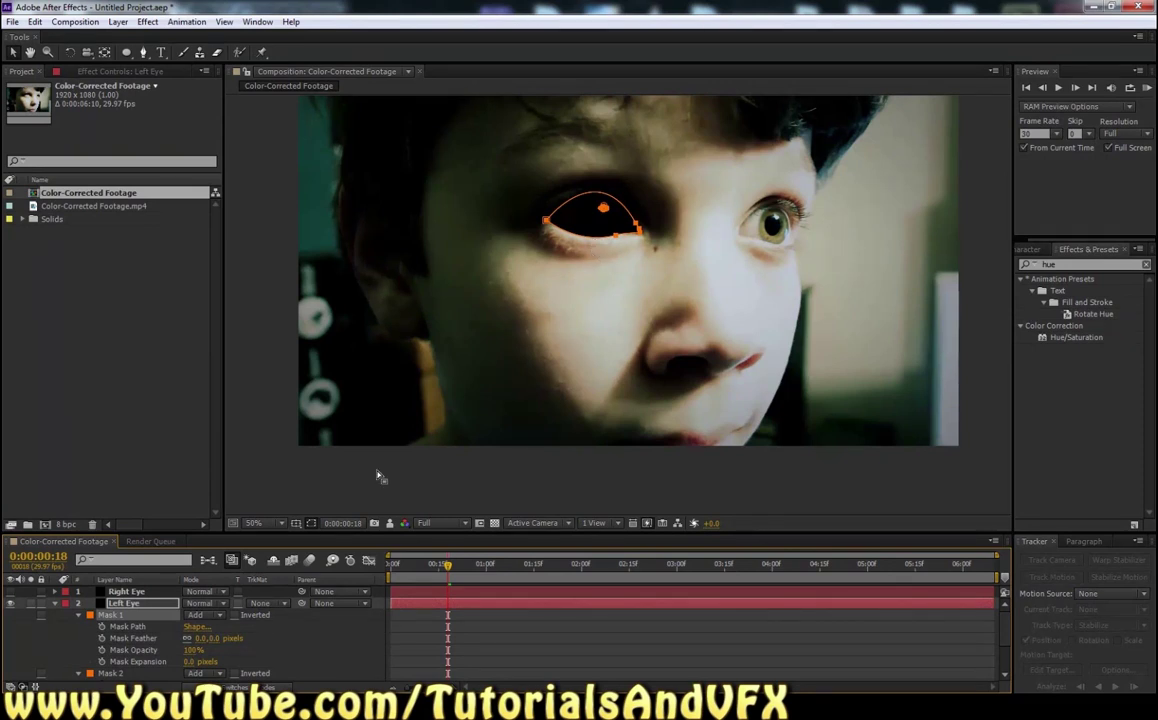
click(283, 476)
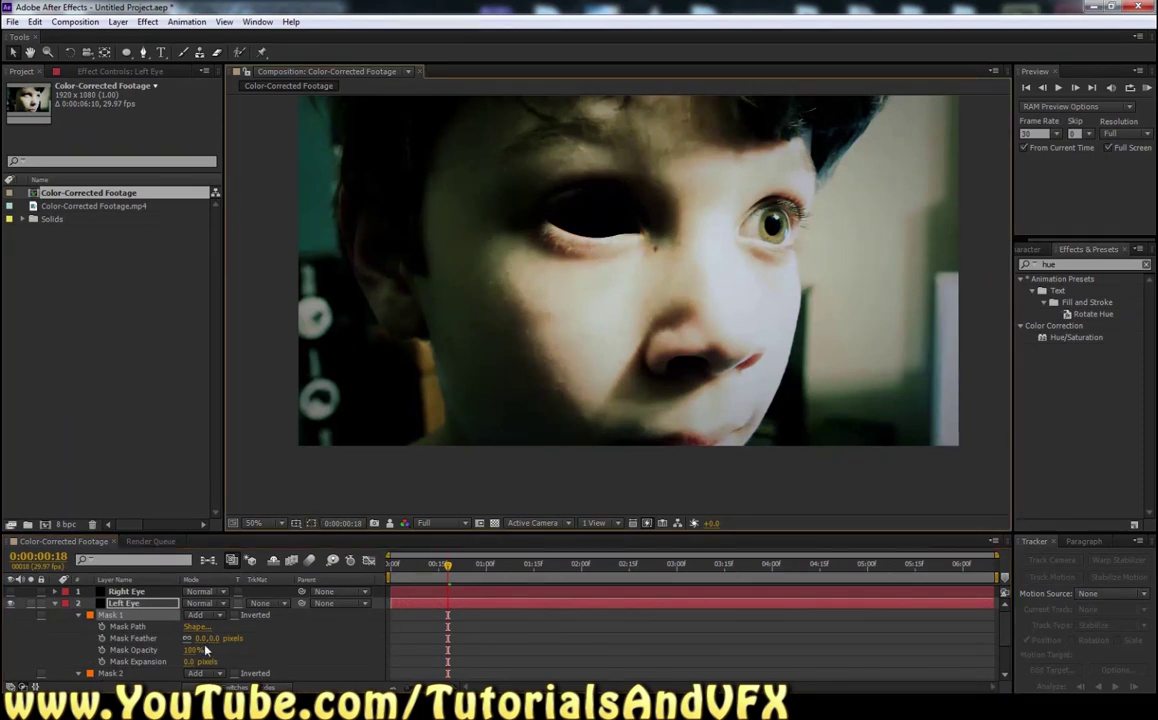
mouse_move(199, 638)
mouse_down()
mouse_move(205, 647)
mouse_move(178, 638)
mouse_move(200, 638)
mouse_up()
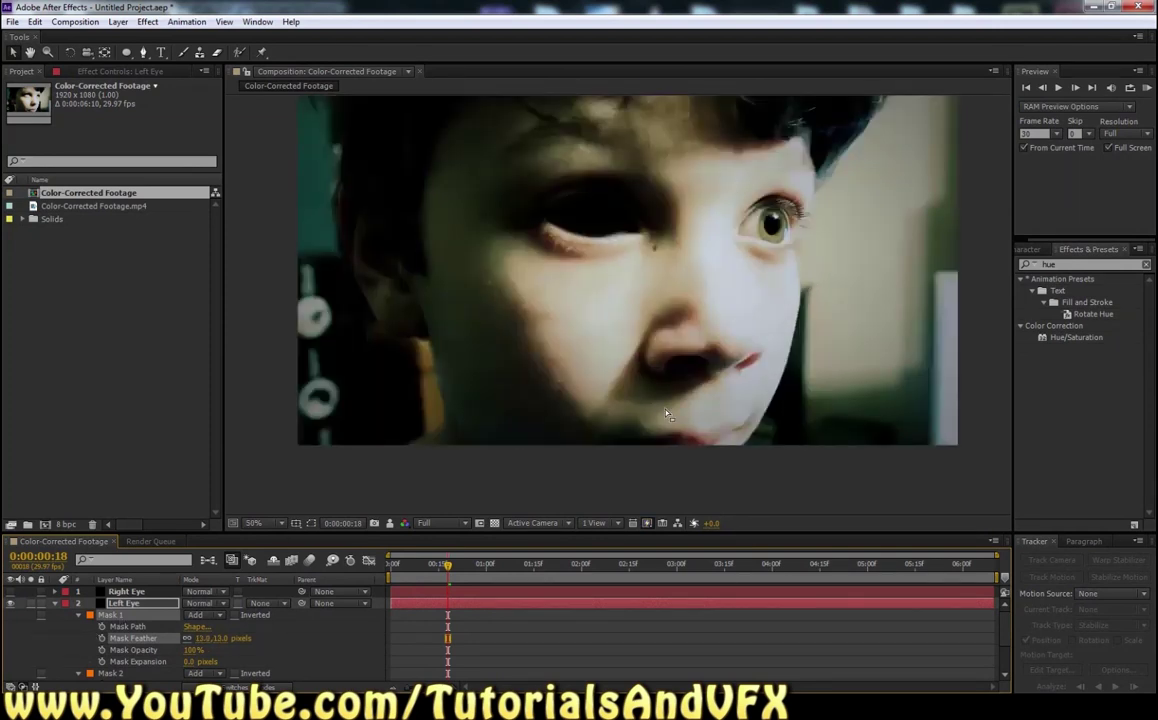
Step: Set Mask 2 of the Left Eye layer to Subtract and its feather to 7 pixels
scroll(200, 650, down, 2)
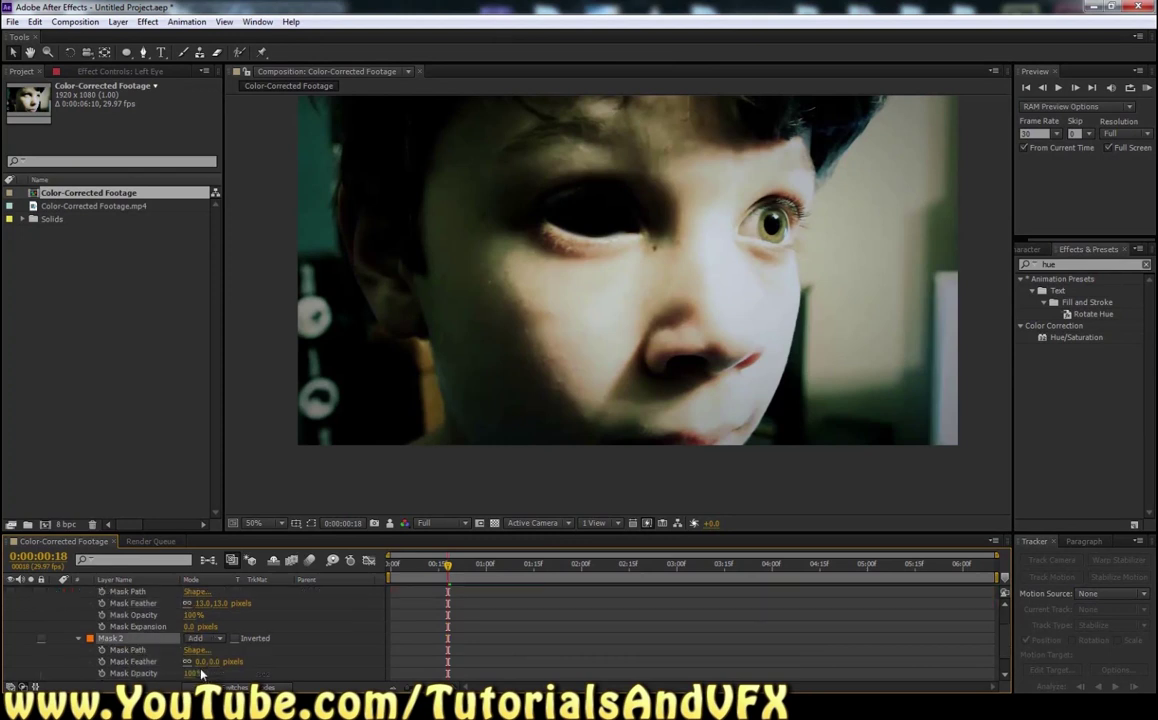
click(219, 639)
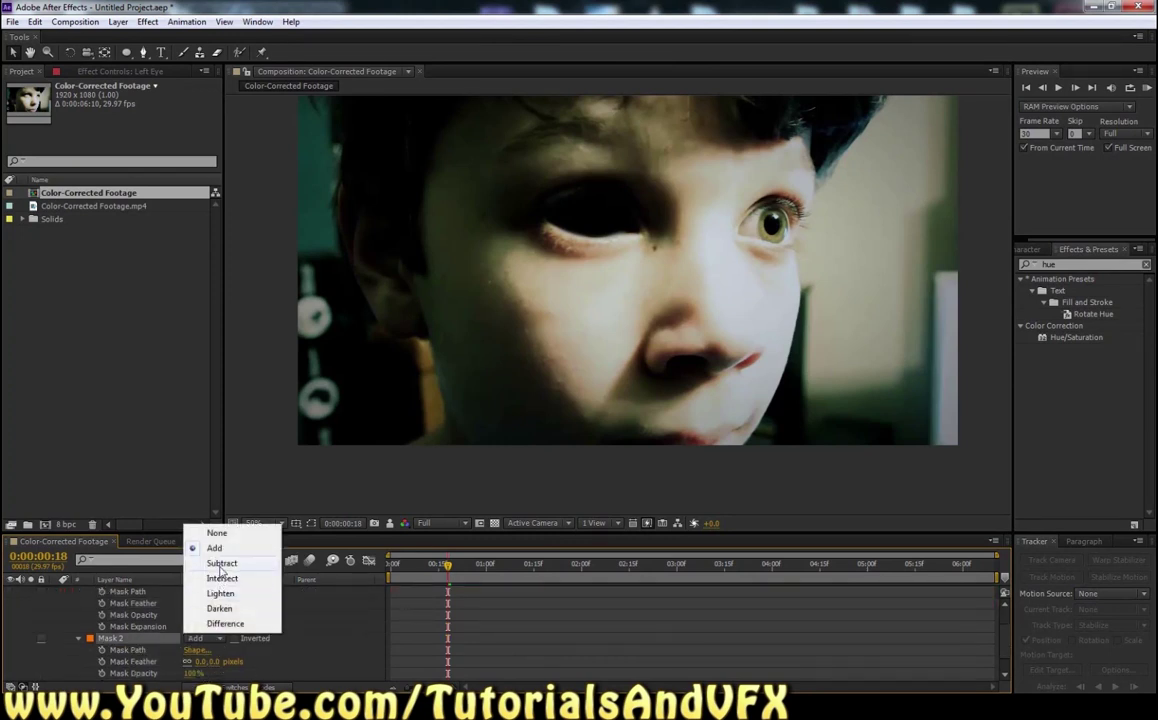
click(223, 565)
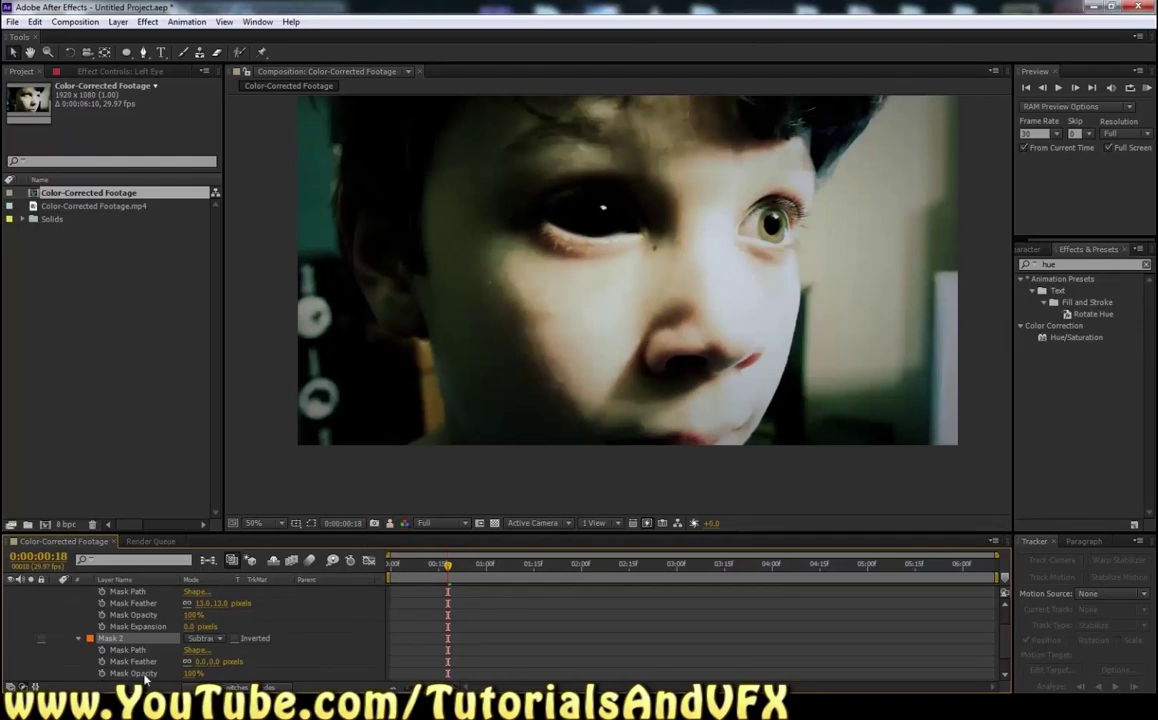
click(194, 666)
drag(194, 666, 205, 668)
Step: Examine the blackened eye, its feathered edges and its highlight up close and in the whole face
scroll(568, 200, up, 1)
click(30, 52)
drag(711, 207, 649, 364)
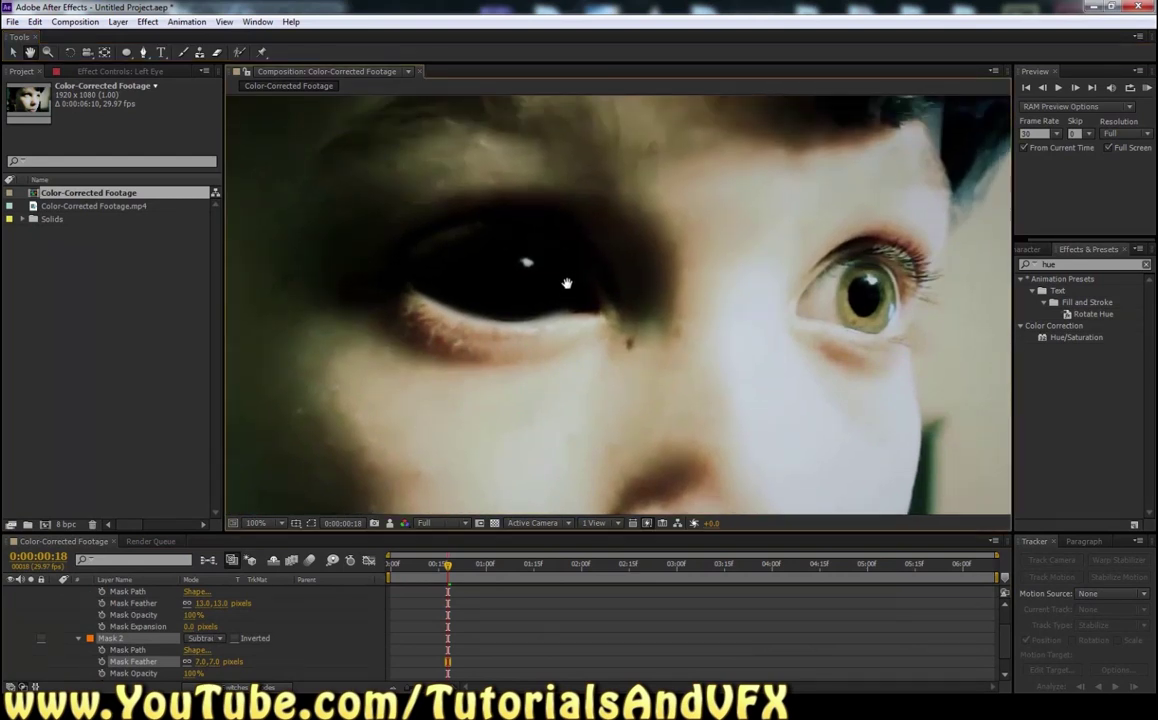
drag(567, 283, 593, 323)
key(period)
key(comma)
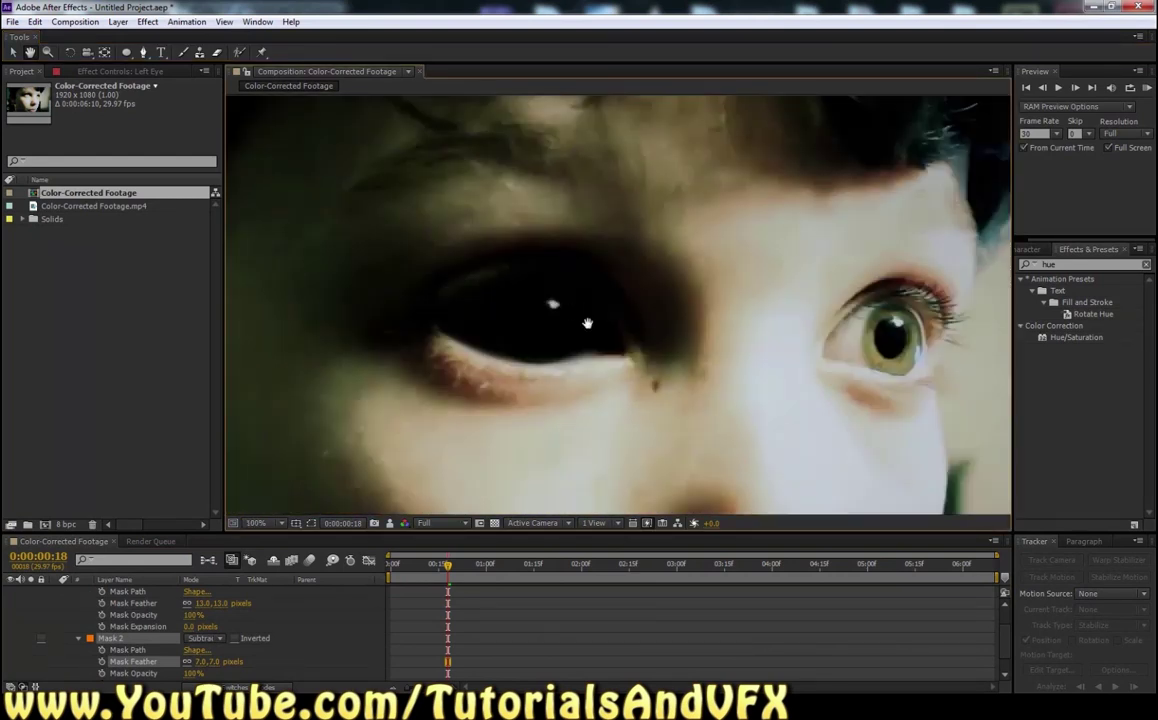
click(13, 52)
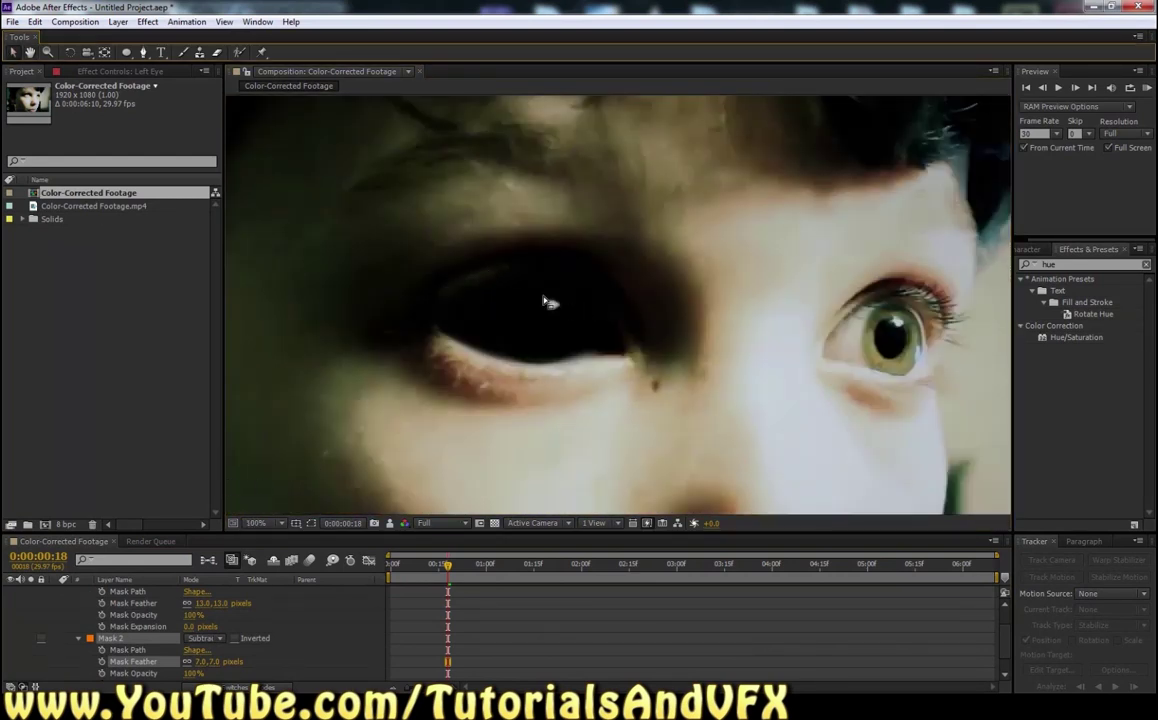
key(comma)
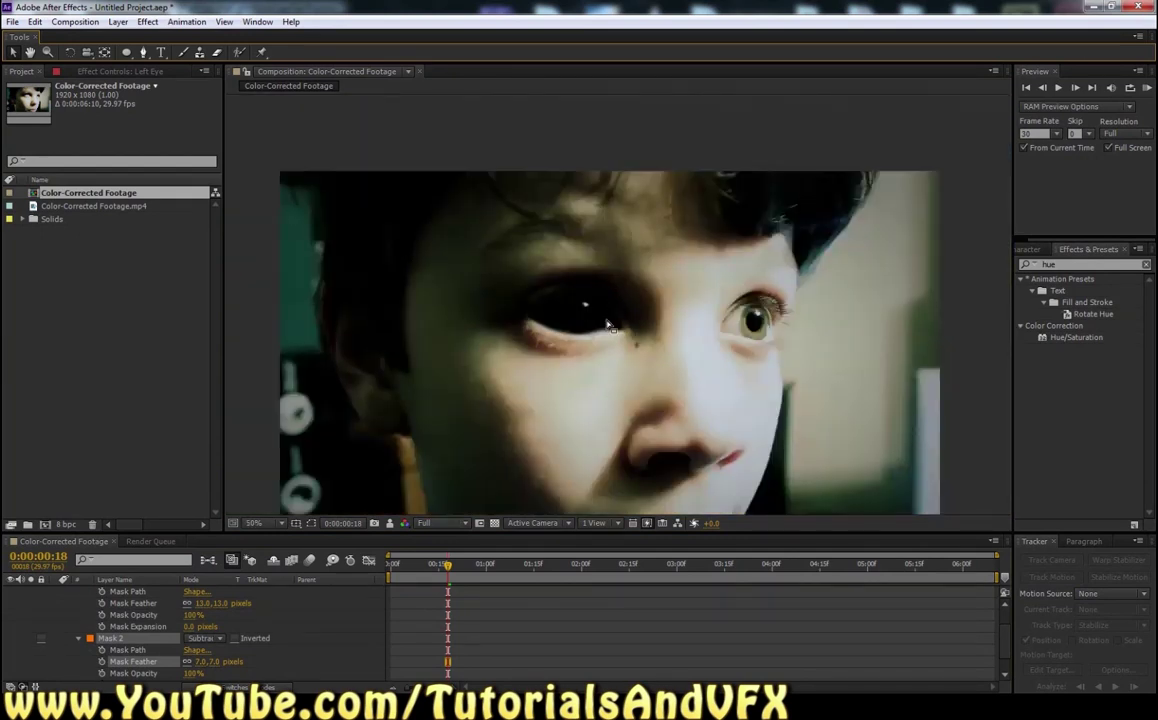
Step: Set Mask 2 to Add to compare the eye without its highlight, and return the mask to Subtract
click(207, 643)
click(214, 547)
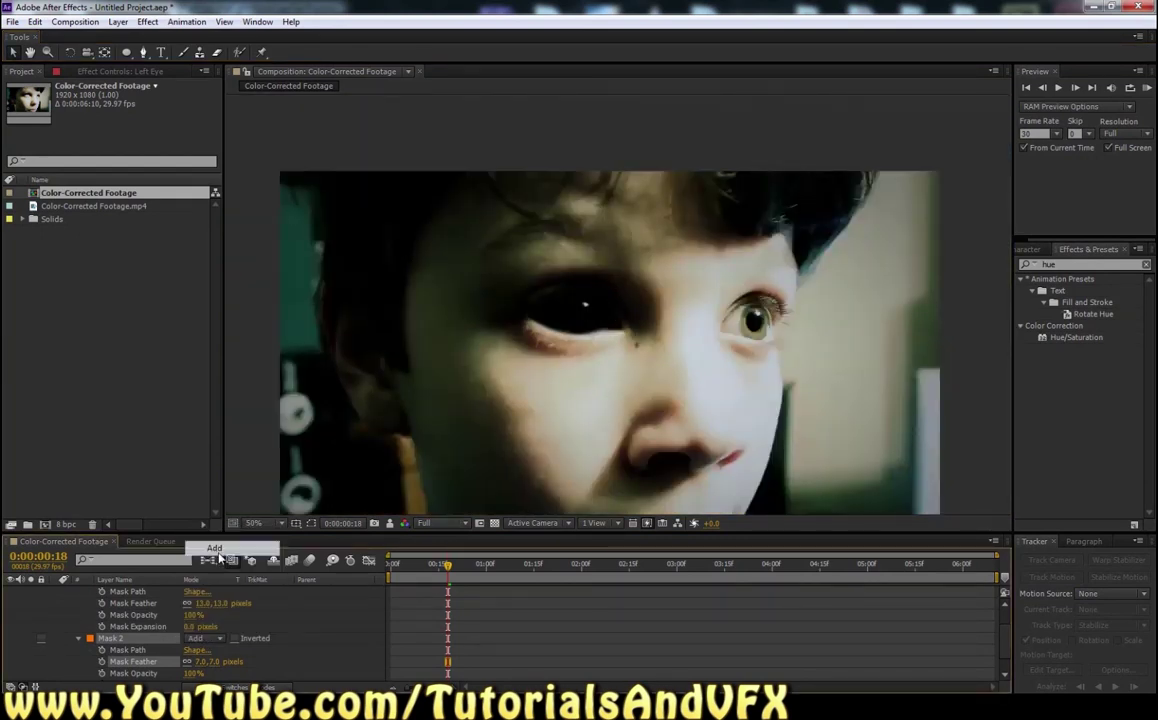
click(207, 638)
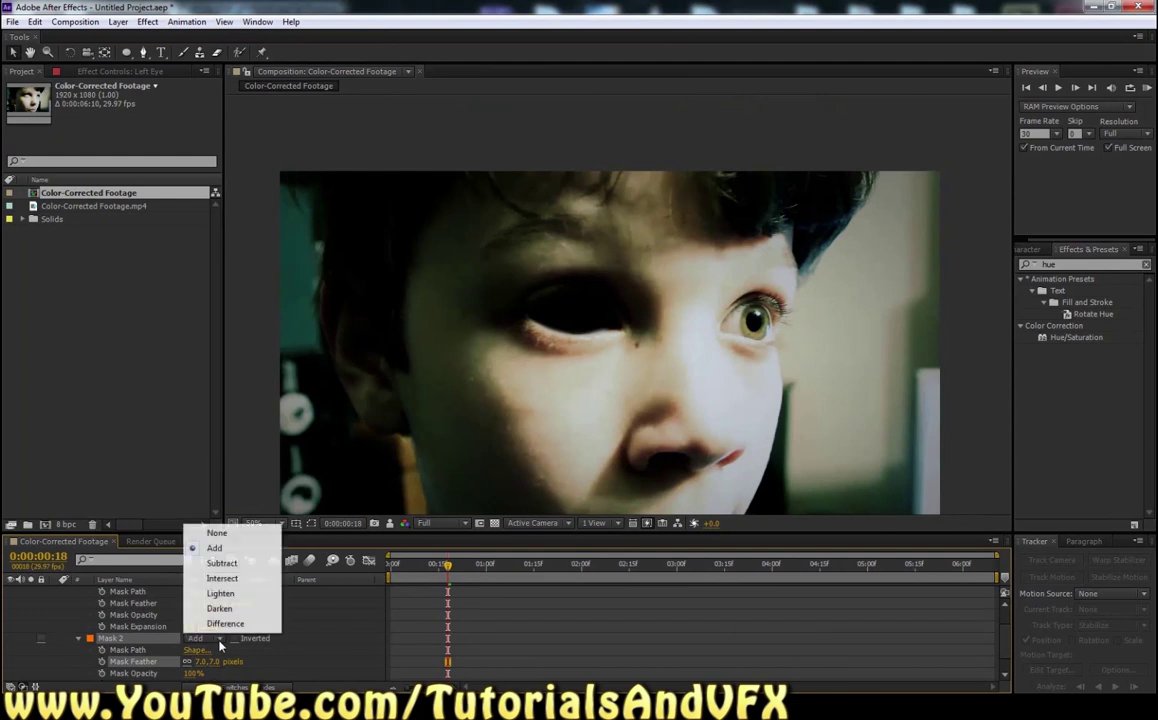
click(222, 563)
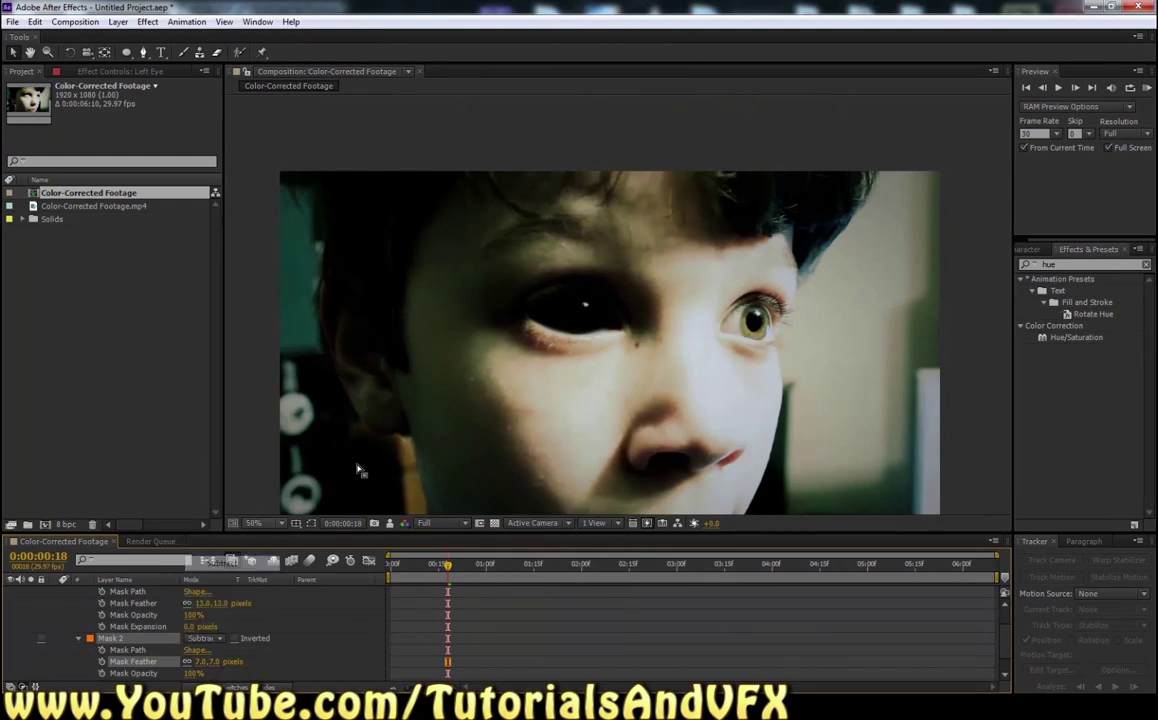
Step: Inspect the highlight in the blackened eye and bring the unmasked eye into close view
scroll(552, 272, up, 2)
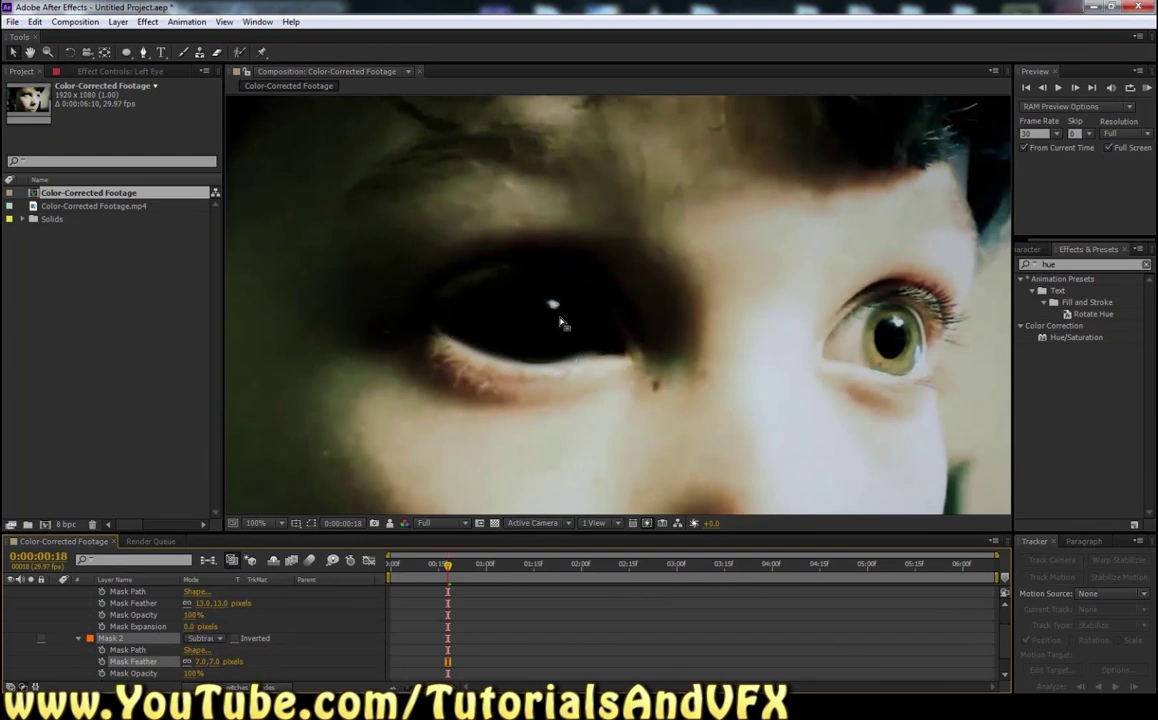
scroll(586, 280, down, 1)
scroll(753, 322, up, 2)
scroll(745, 327, down, 2)
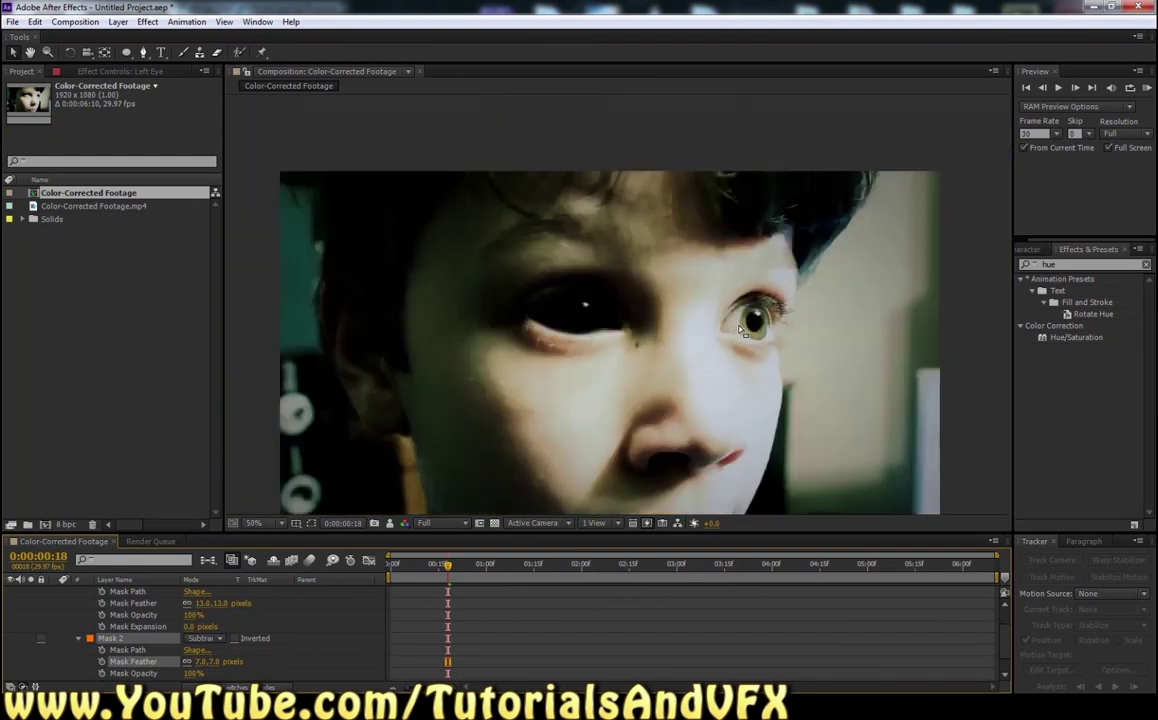
click(30, 52)
drag(509, 265, 605, 377)
scroll(561, 312, up, 1)
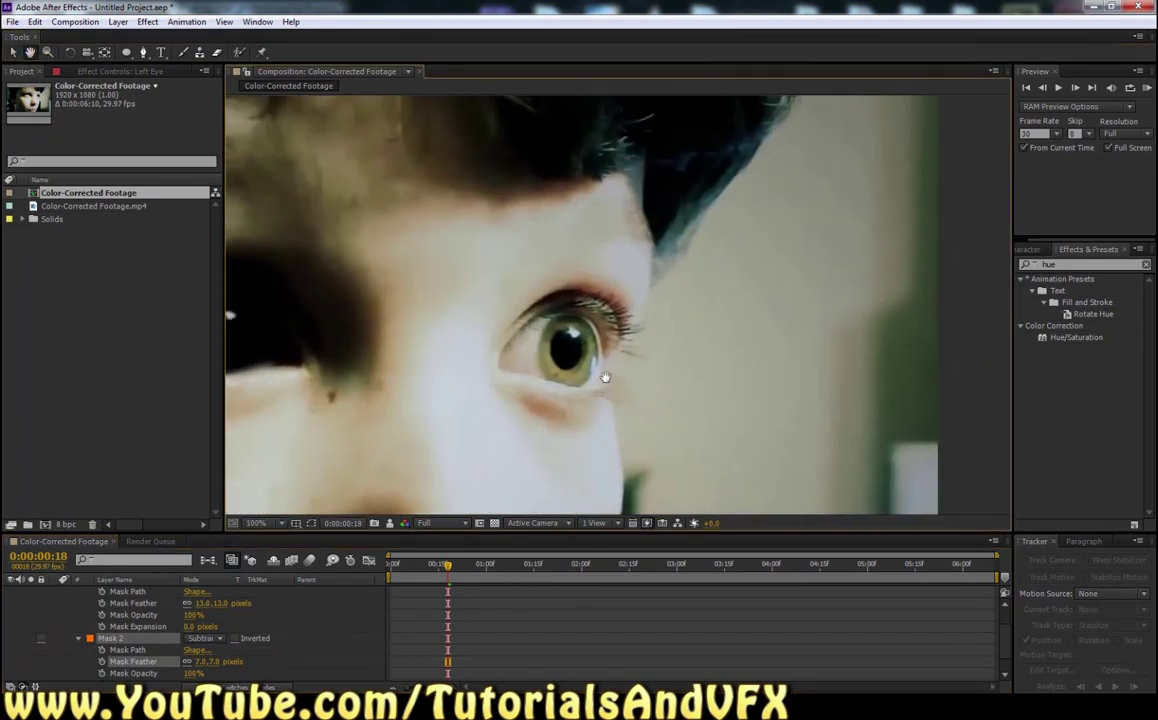
Step: Draw a closed Pen tool mask on the Right Eye layer around the visible eyeball of the unmasked eye, following its curved lids
scroll(123, 607, up, 2)
click(123, 604)
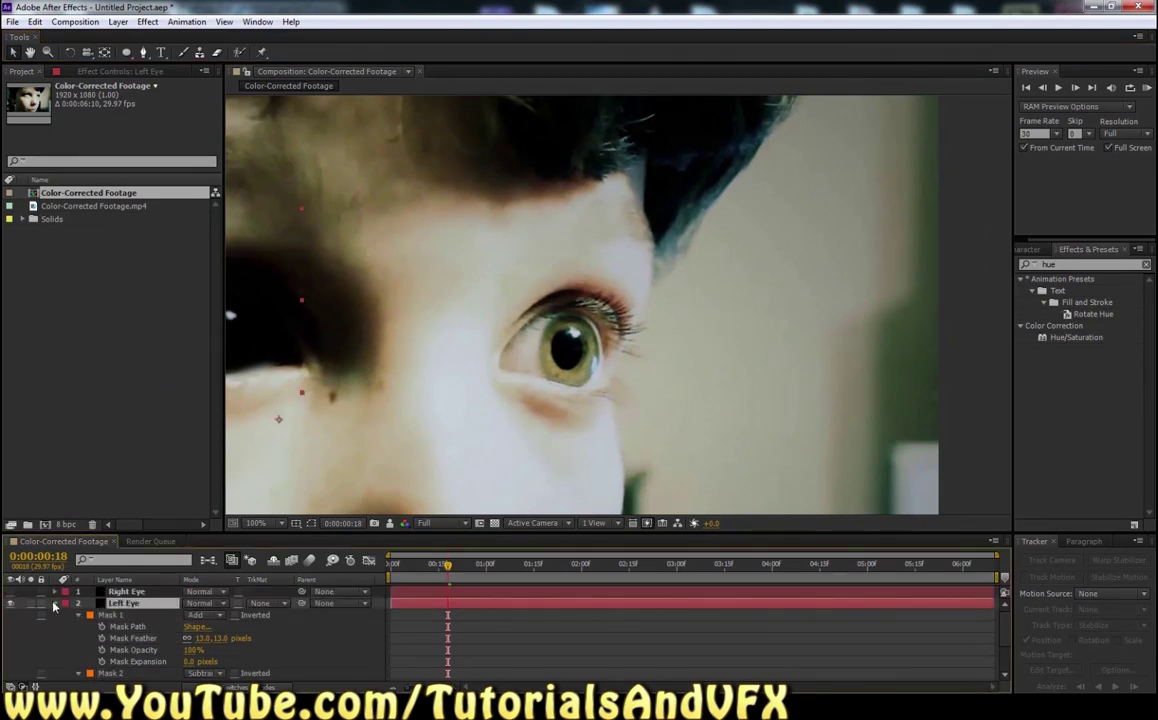
click(55, 607)
click(118, 591)
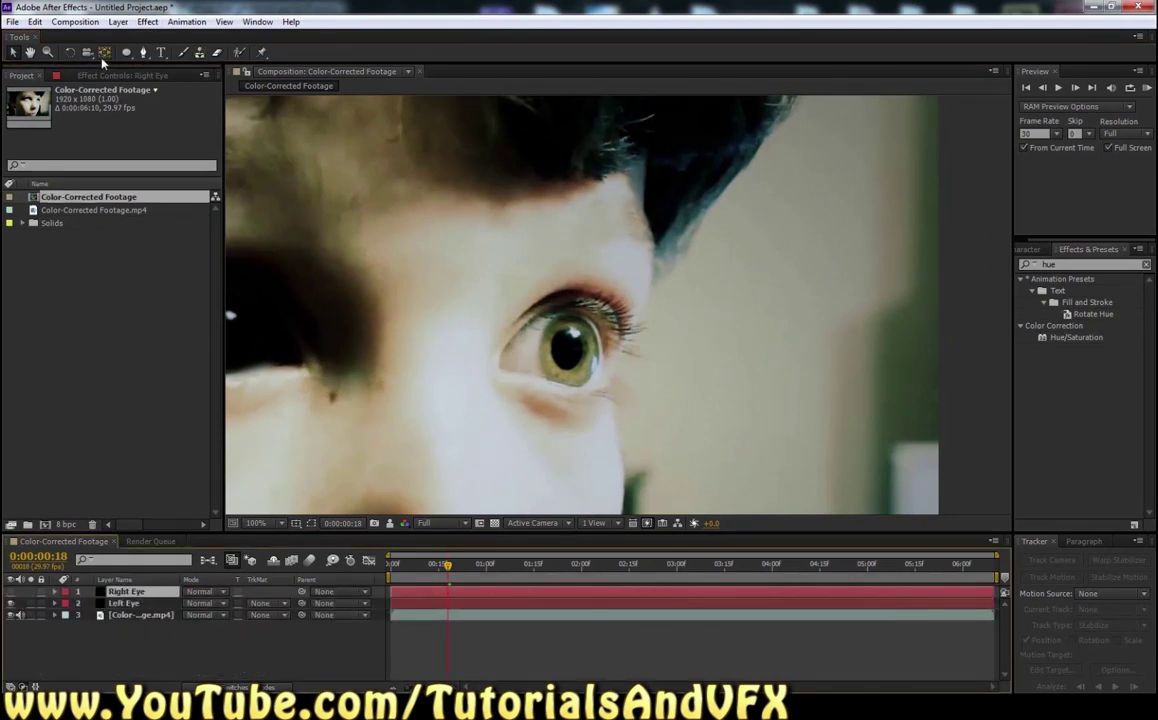
click(144, 53)
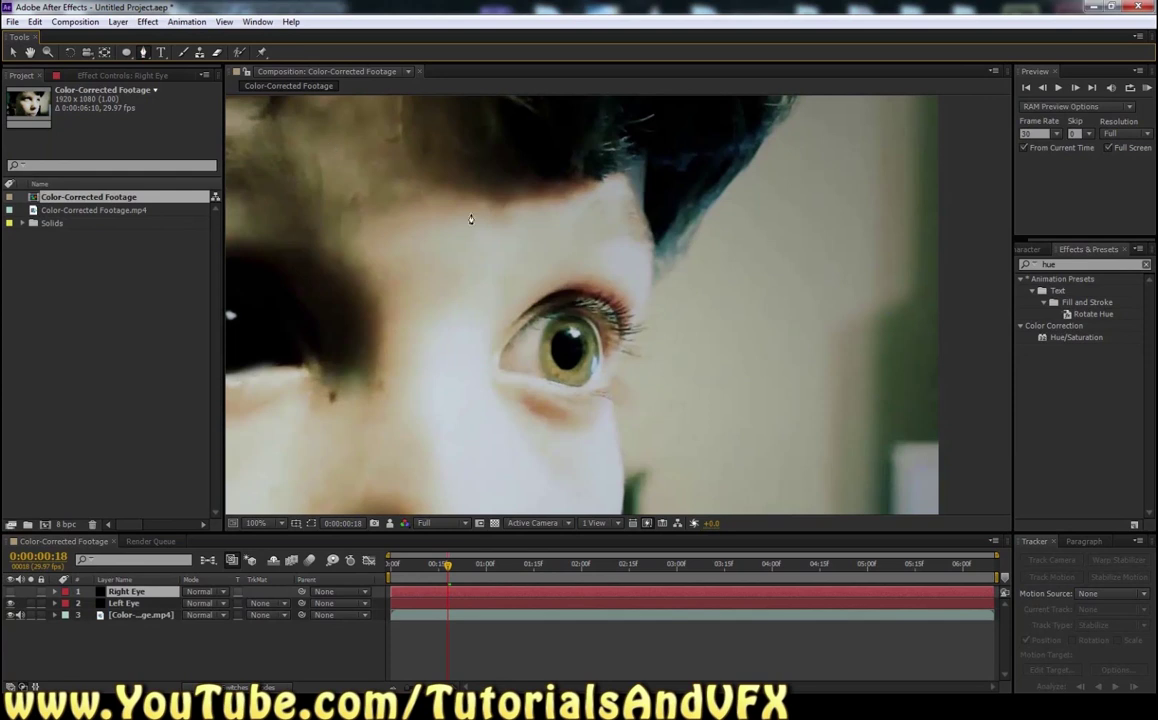
click(499, 366)
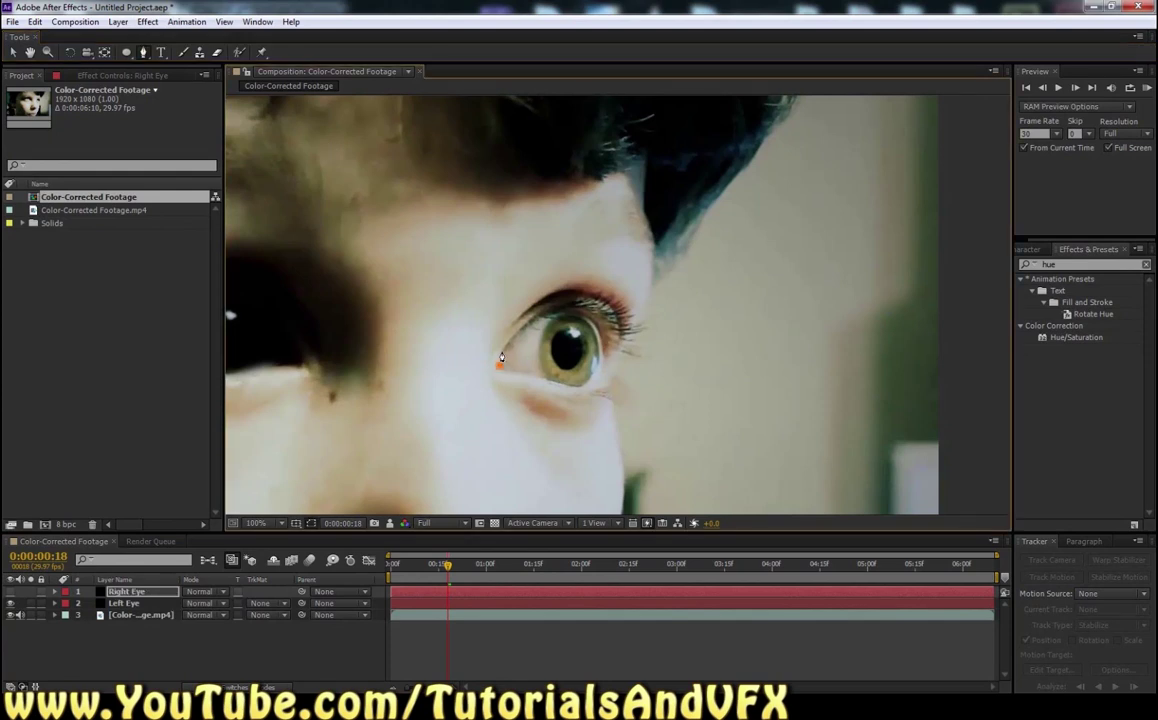
drag(598, 326, 648, 378)
drag(648, 376, 602, 334)
drag(593, 381, 566, 392)
Step: Adjust the lower outer corner points of the Right Eye mask so its outline follows the lower eyelid
click(13, 52)
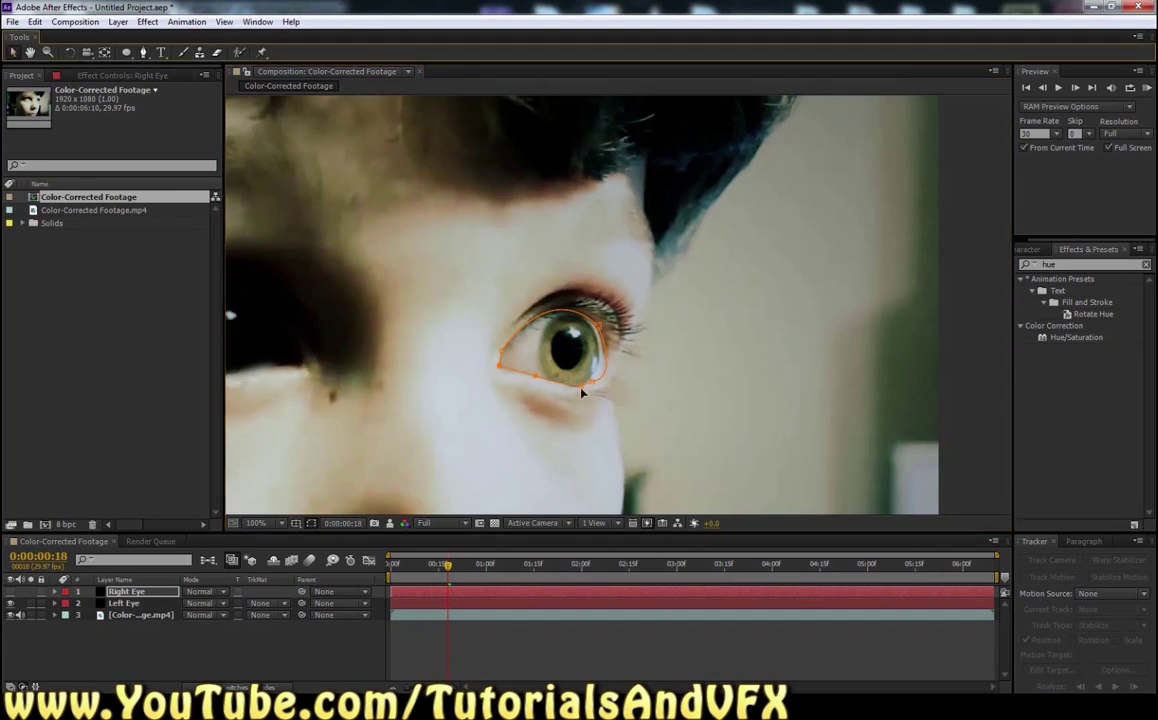
click(581, 388)
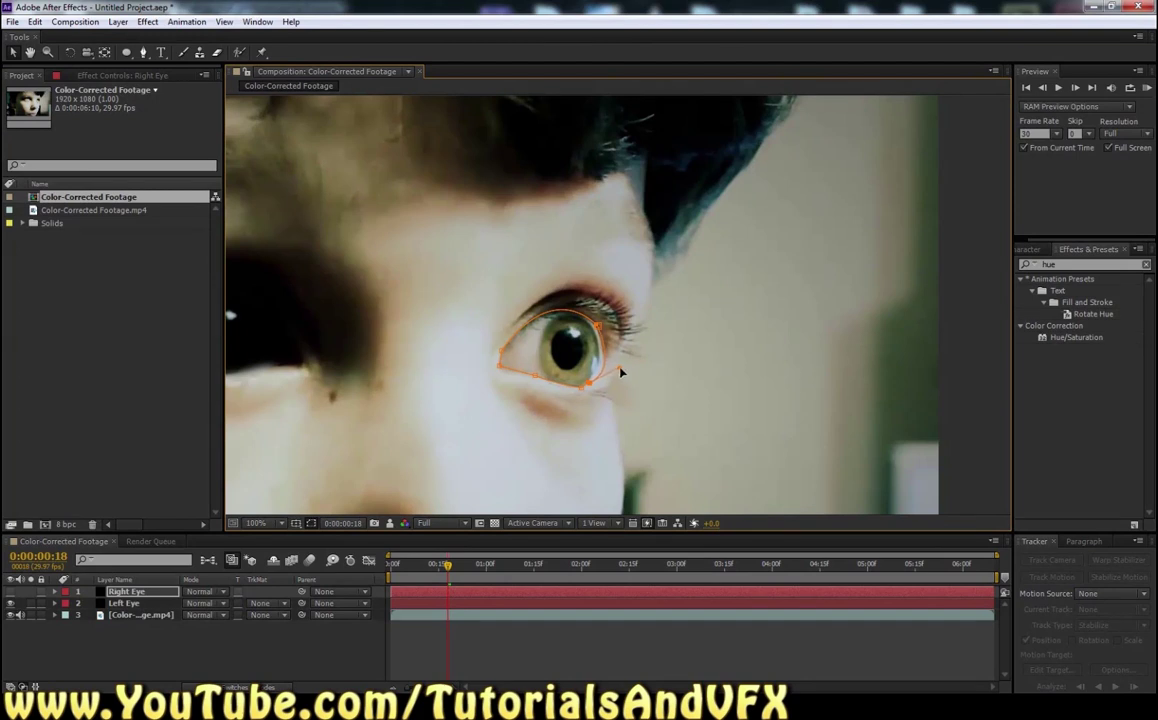
key(period)
drag(561, 462, 562, 462)
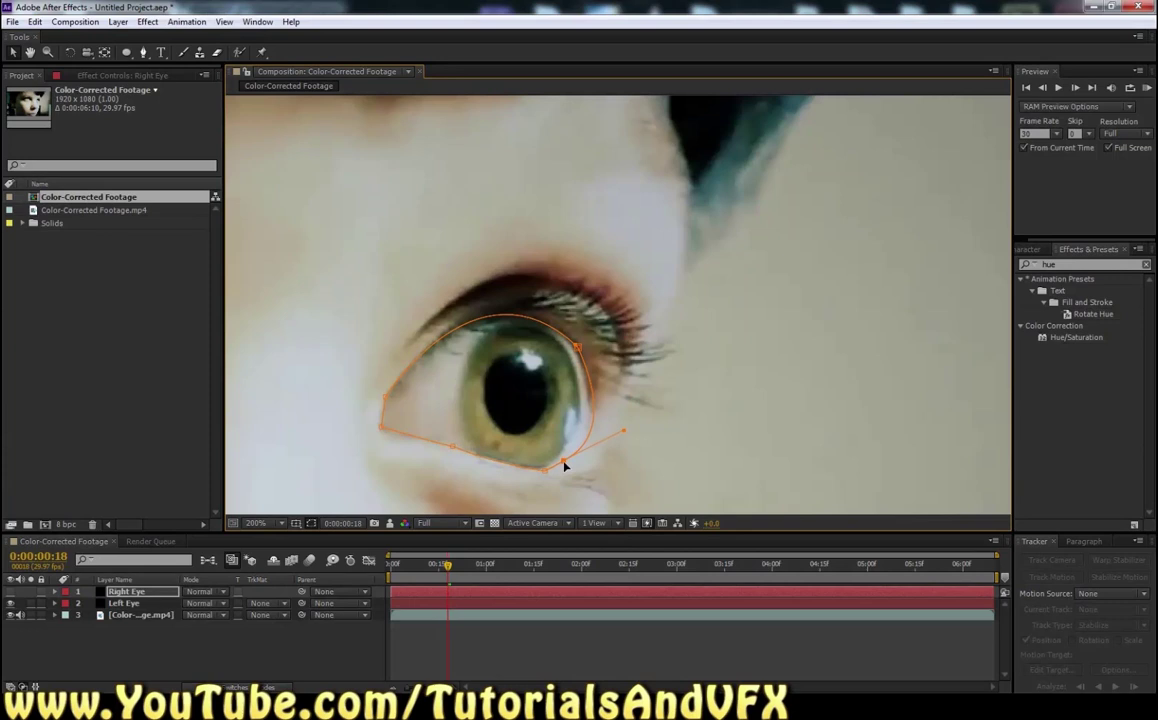
key(comma)
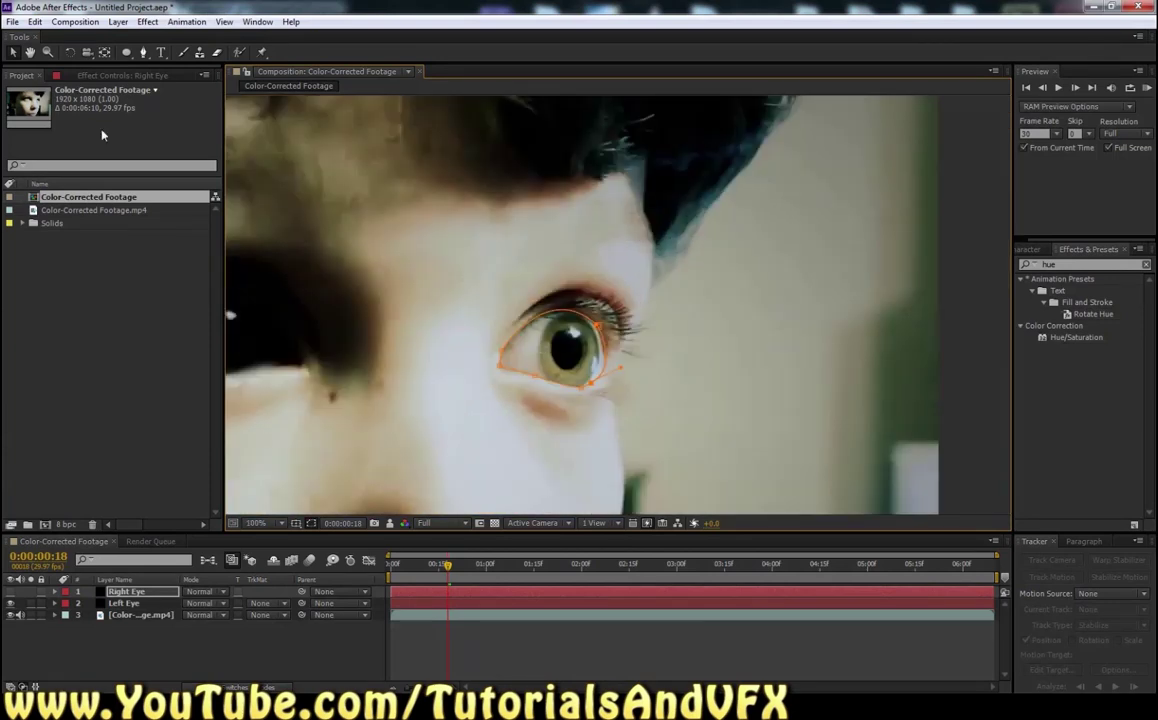
Step: Draw a second closed Pen tool mask on the Right Eye layer tightly around the white highlight above the pupil
key(period)
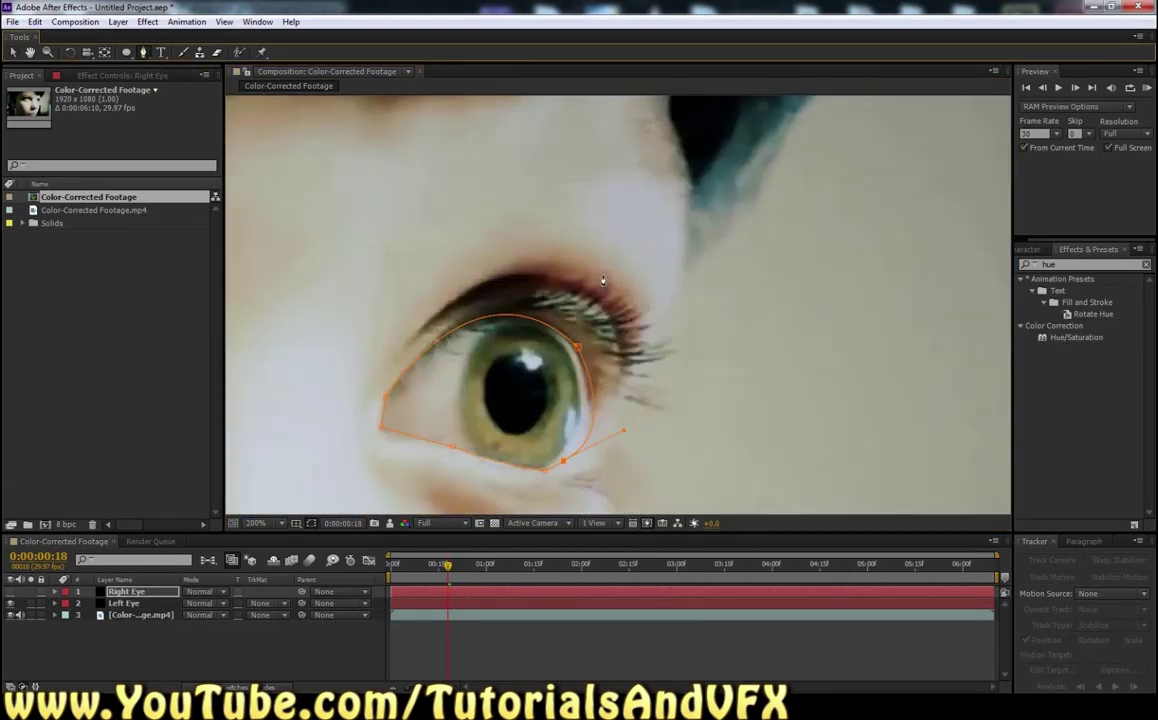
click(515, 363)
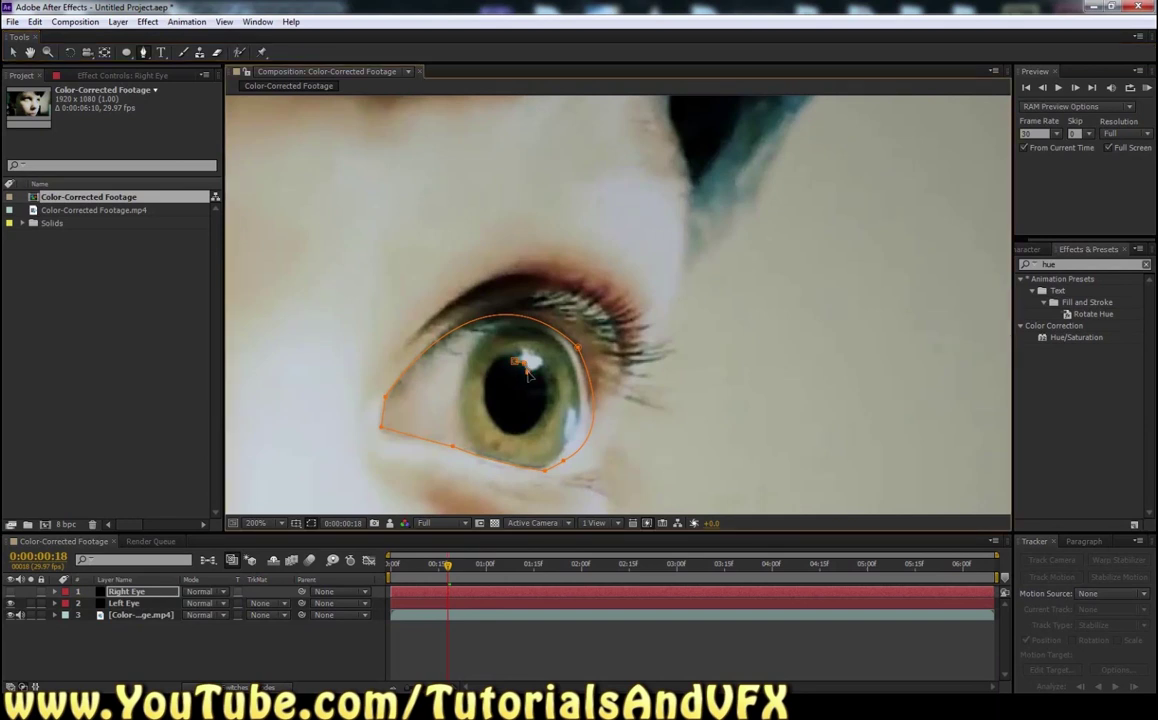
scroll(536, 371, up, 2)
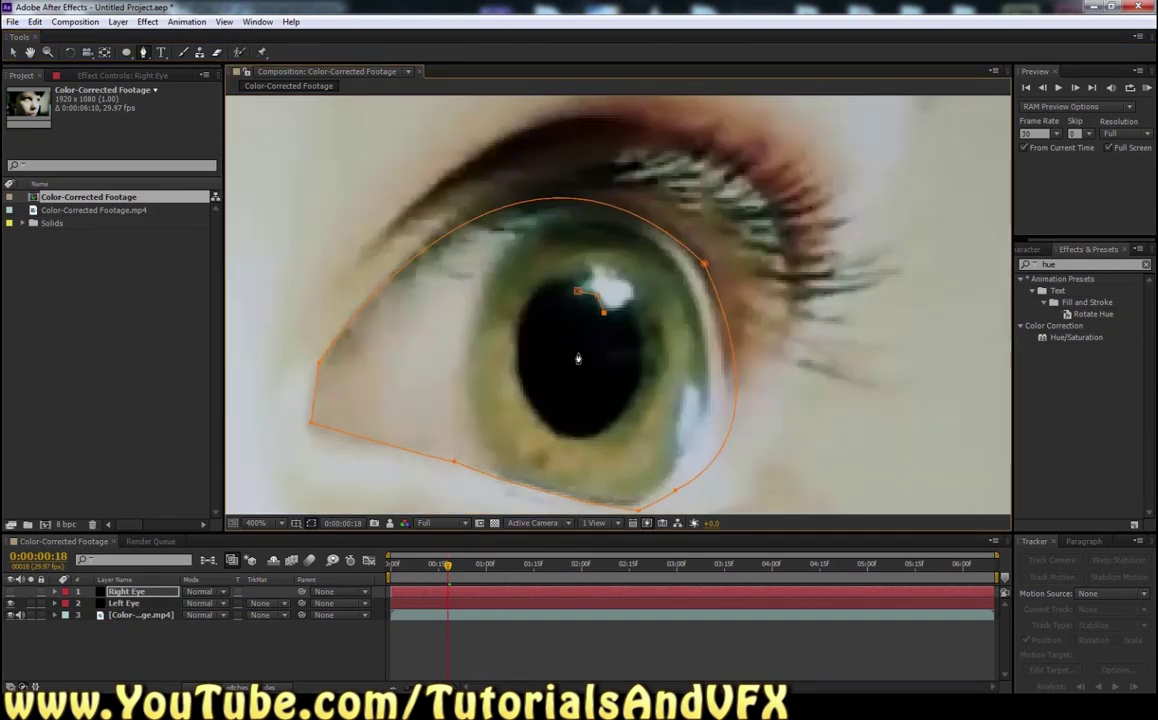
click(627, 300)
click(579, 290)
Step: Make the Right Eye layer visible without mask outlines and set the feather of its Mask 1 to 4 pixels
click(124, 590)
key(m)
key(m)
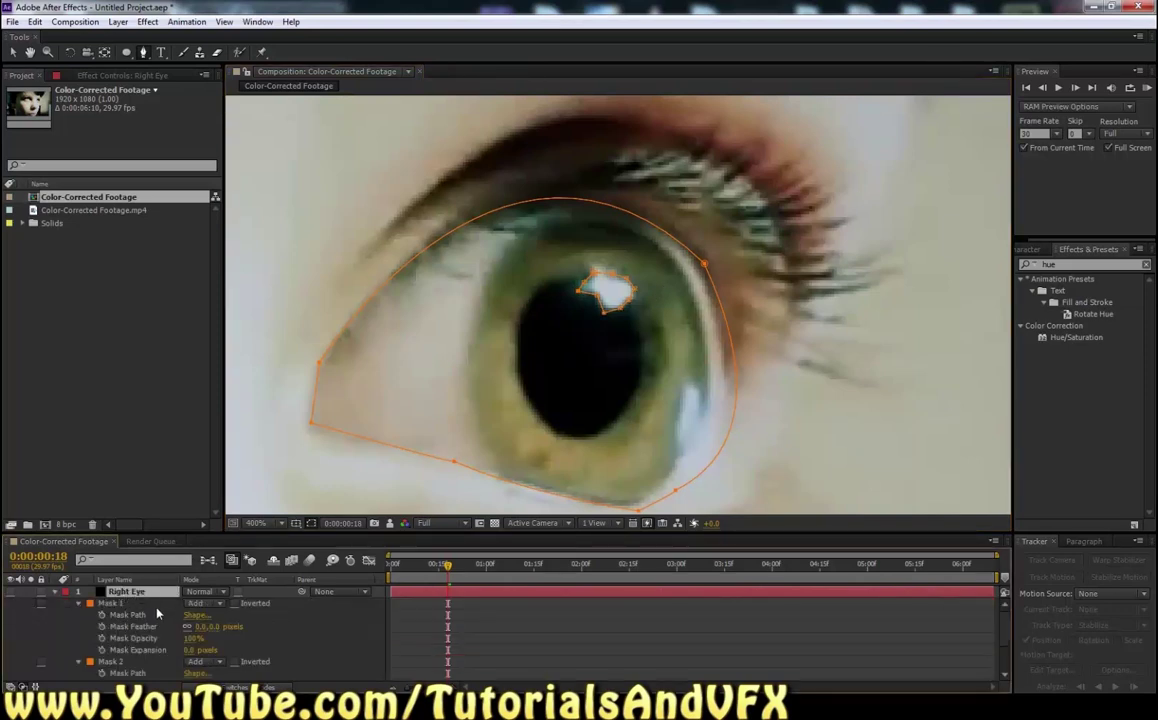
click(157, 607)
click(10, 592)
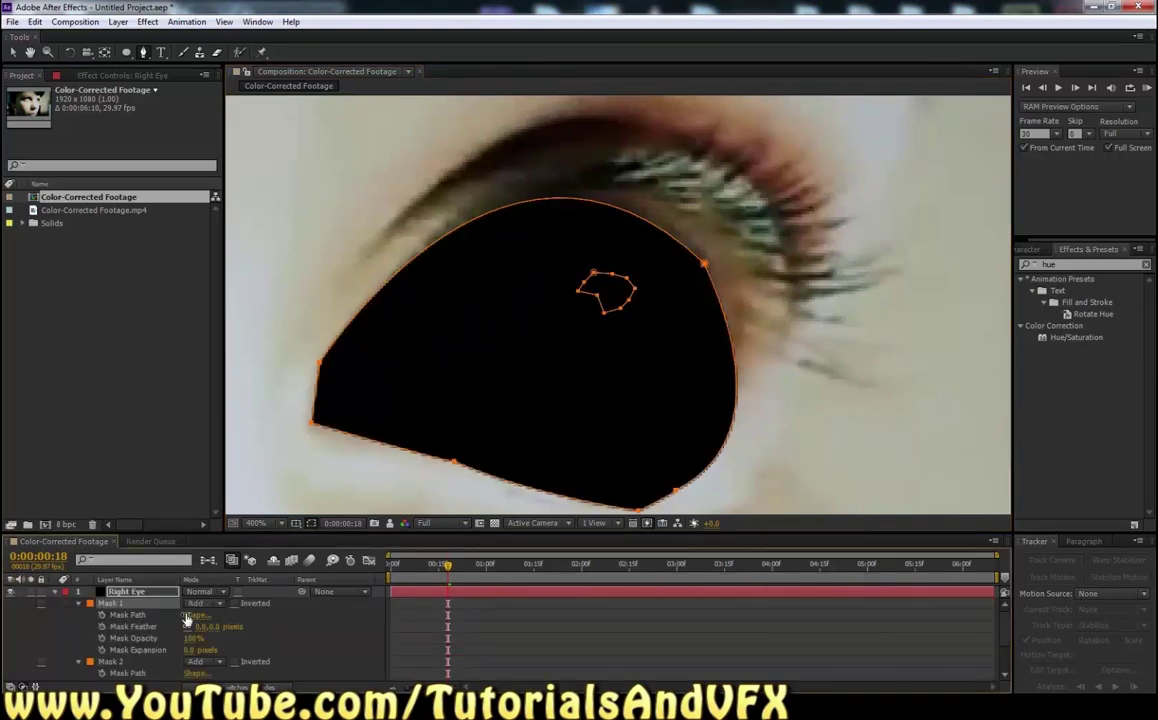
click(311, 523)
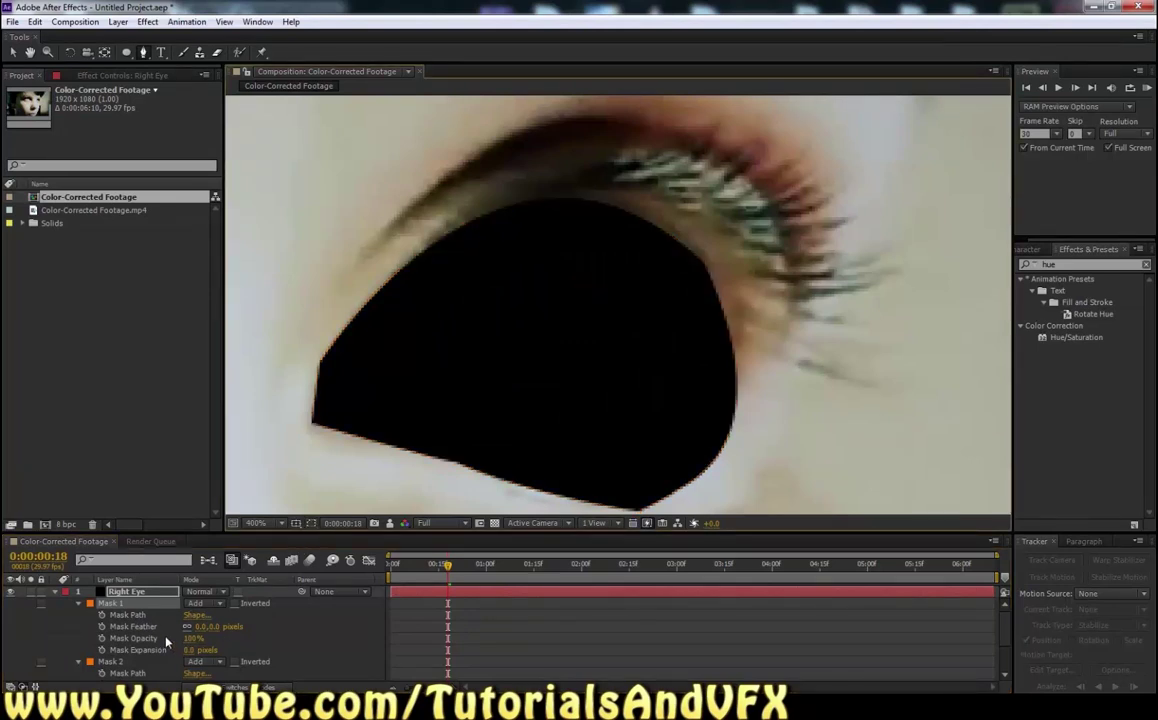
drag(198, 626, 197, 626)
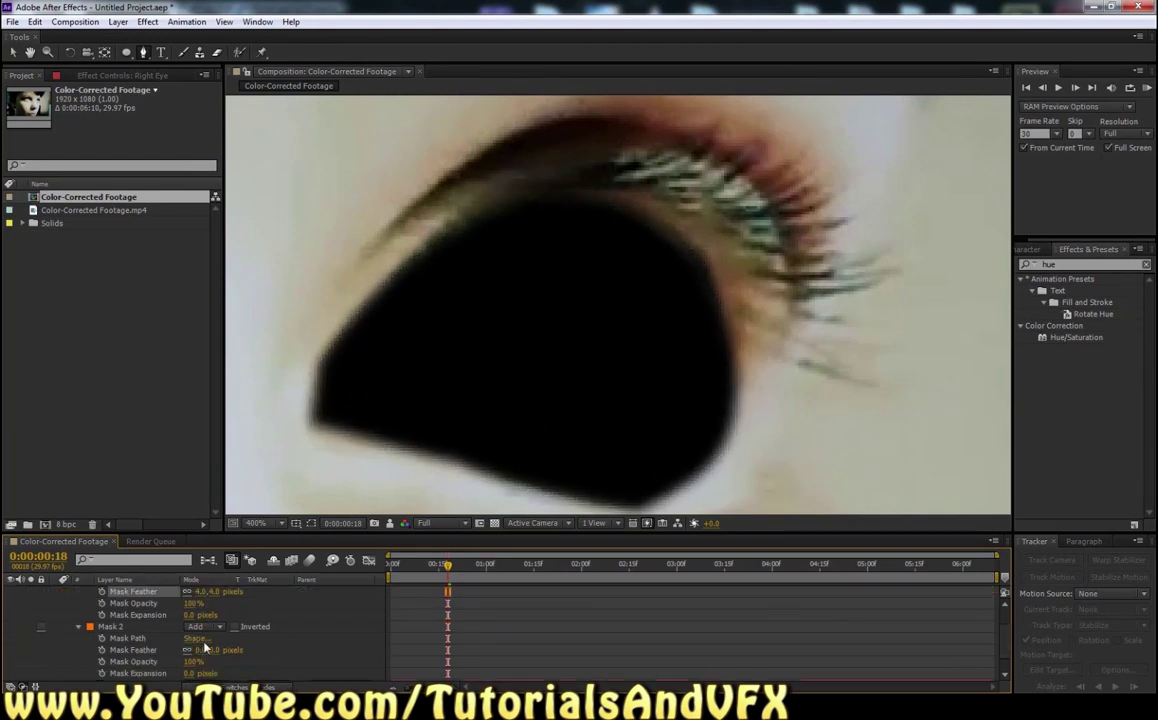
Step: Set Mask 2 of the Right Eye layer to Subtract and its feather to 7 pixels
scroll(190, 630, down, 3)
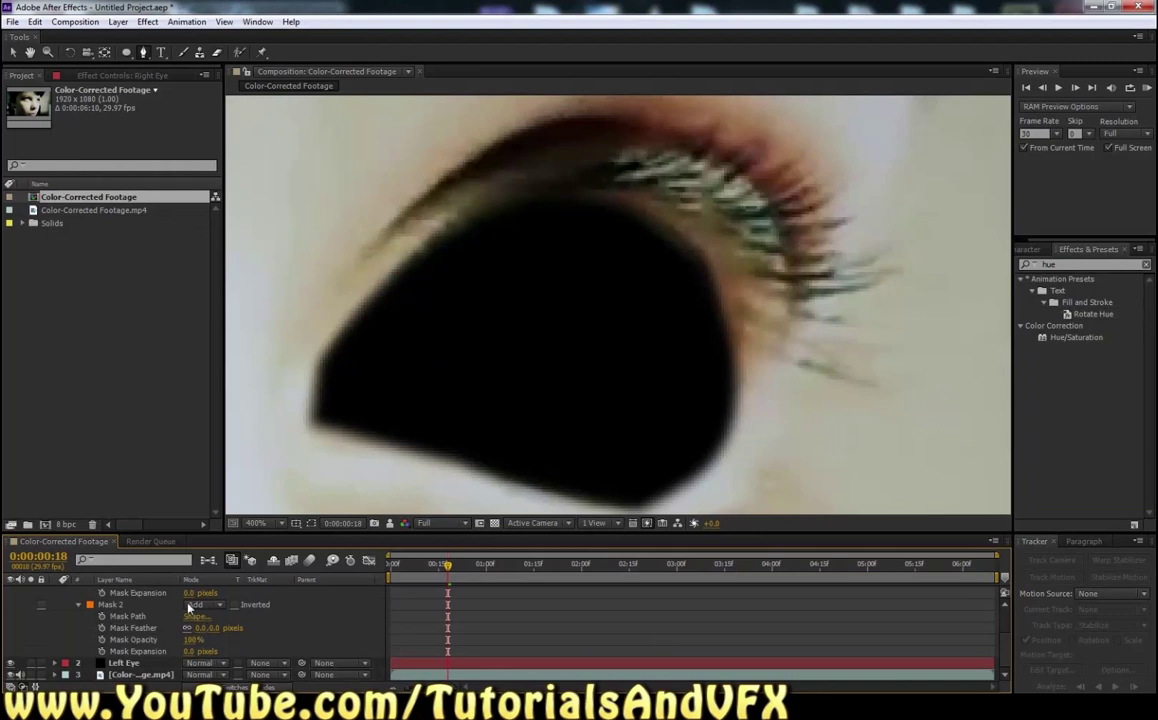
click(190, 606)
click(217, 528)
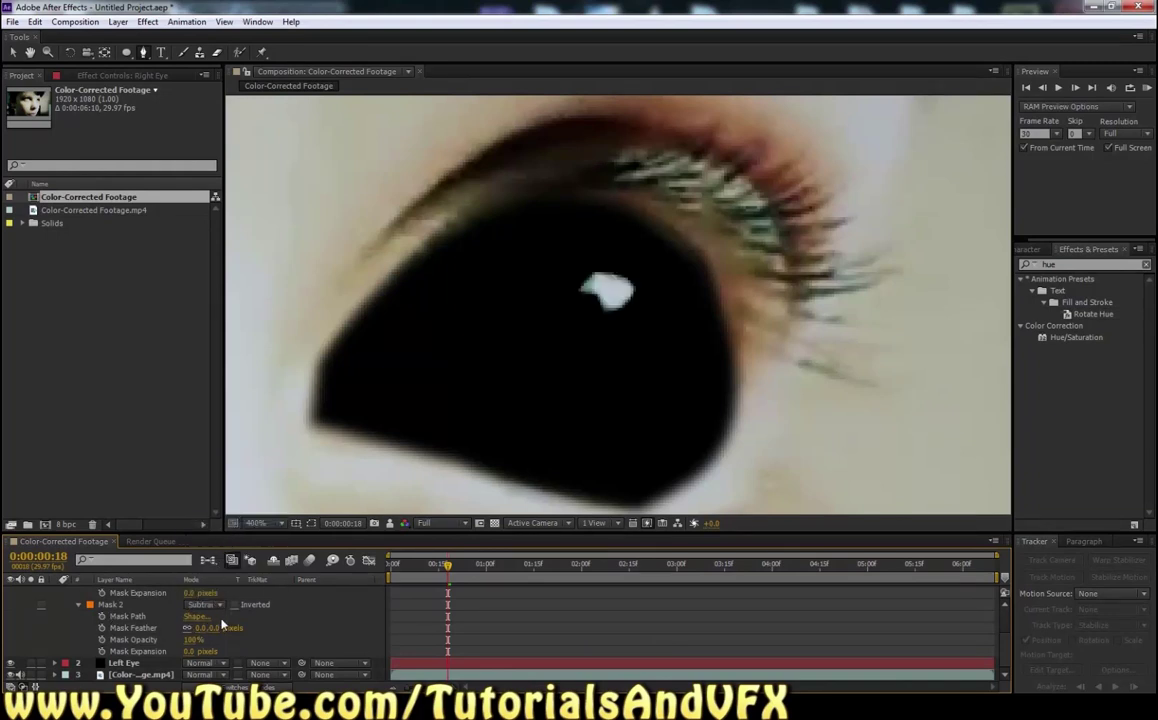
drag(200, 628, 215, 628)
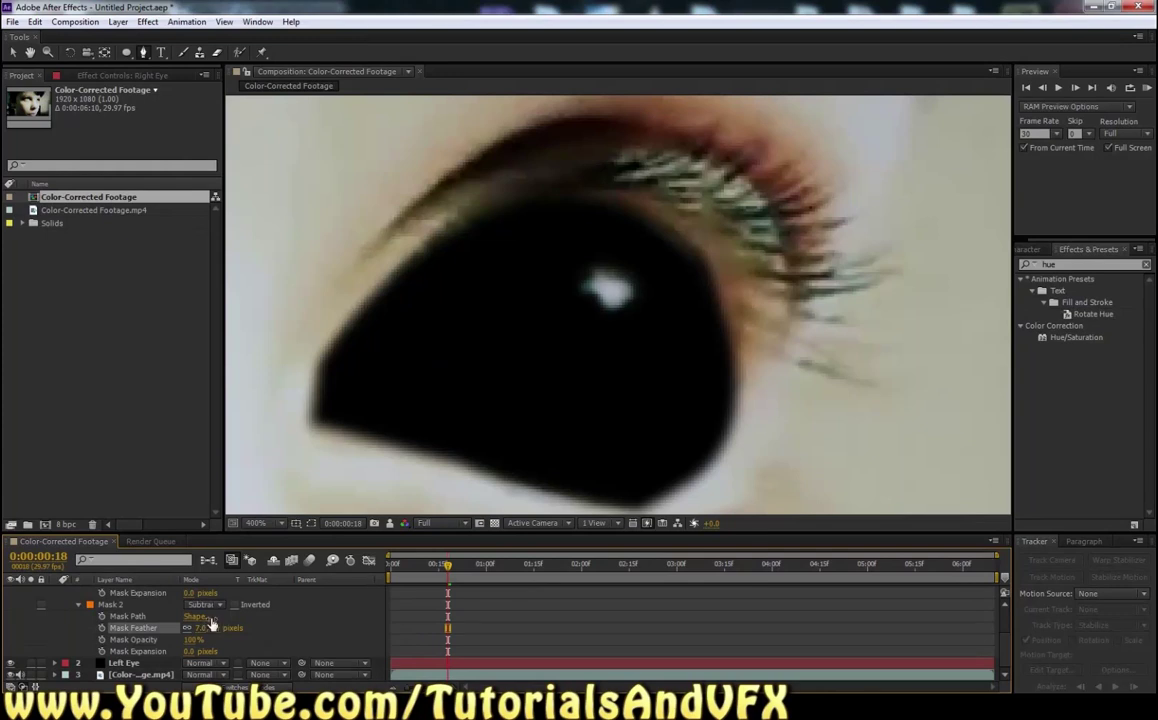
Step: Examine both blackened eyes and their highlights in the whole face and closer up
scroll(516, 321, down, 8)
scroll(516, 321, up, 2)
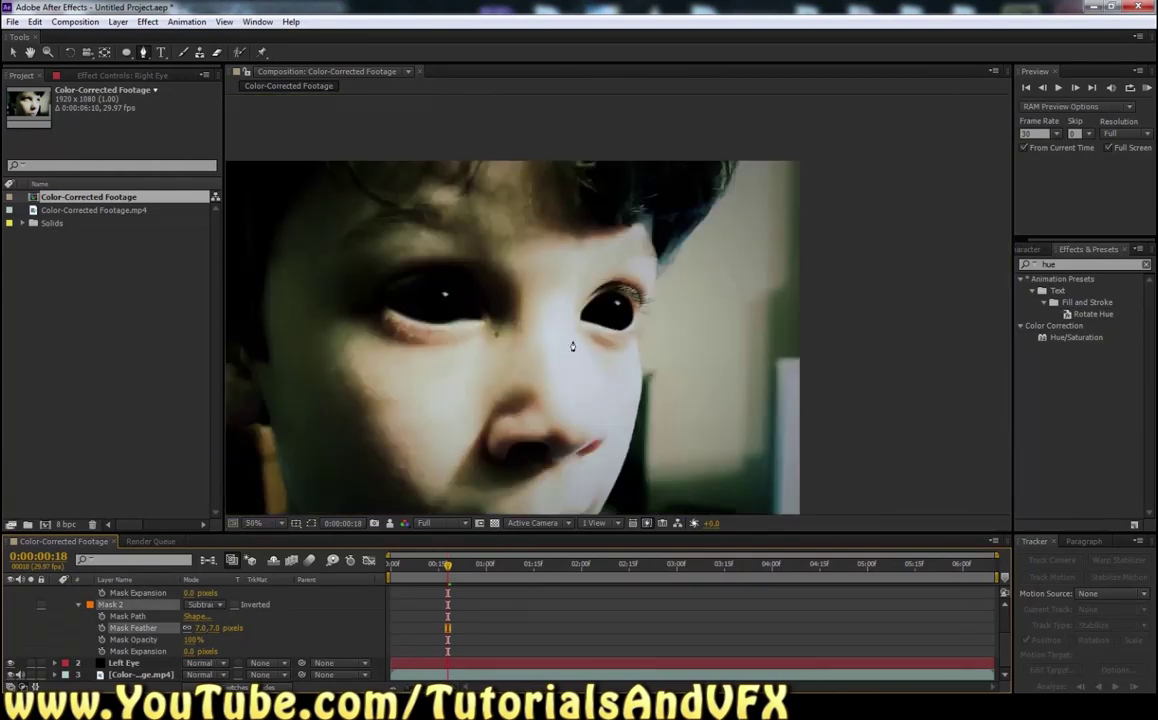
key(h)
drag(461, 283, 597, 253)
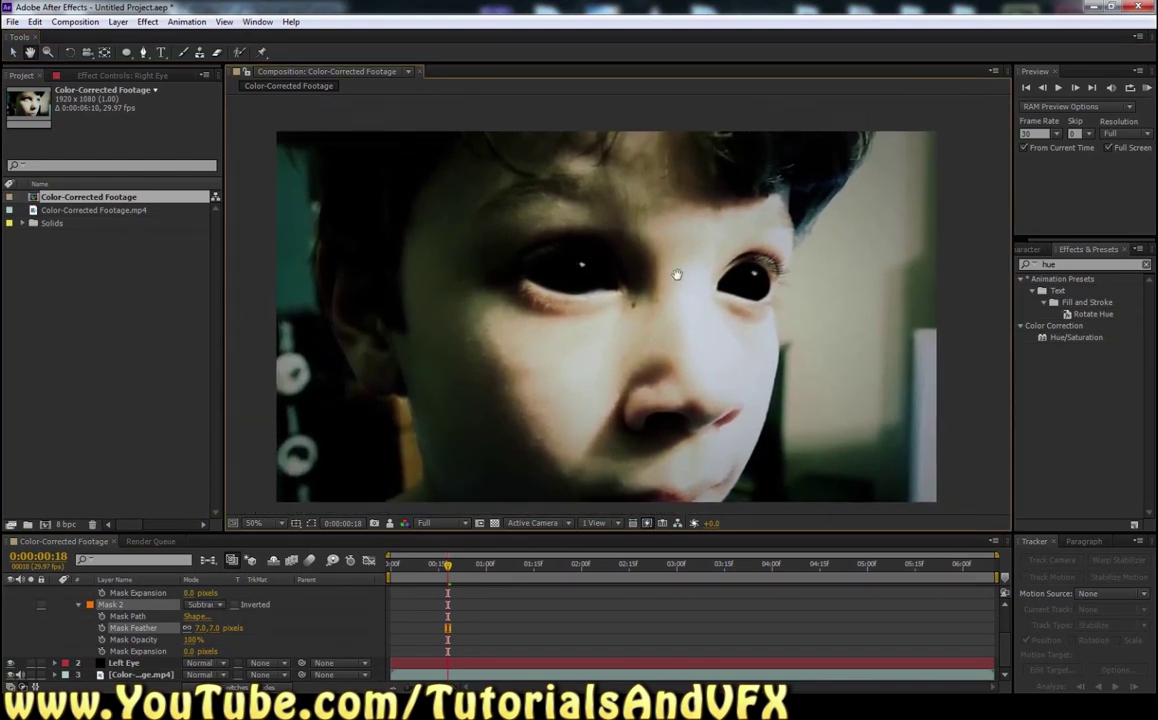
scroll(724, 300, down, 2)
scroll(719, 300, up, 4)
scroll(719, 300, down, 3)
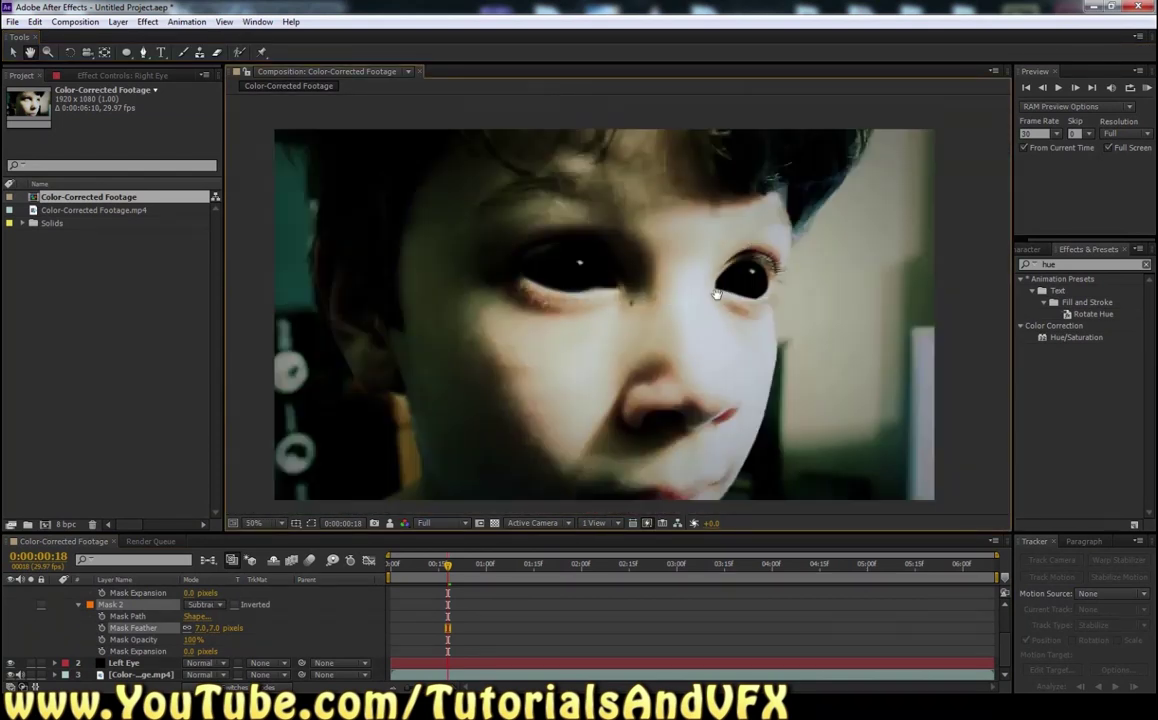
scroll(715, 293, up, 2)
Step: Turn on Mask Path keyframing for Mask 1 and Mask 2 of the Right Eye layer at 0:00:00:18
click(15, 53)
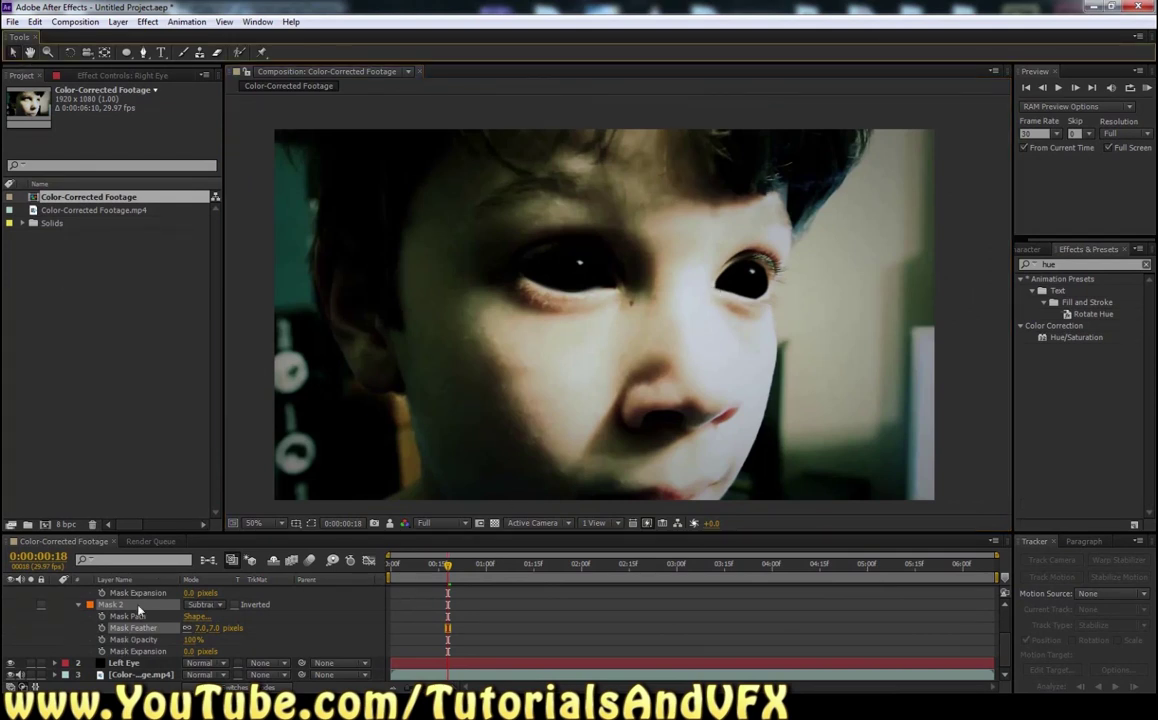
click(56, 665)
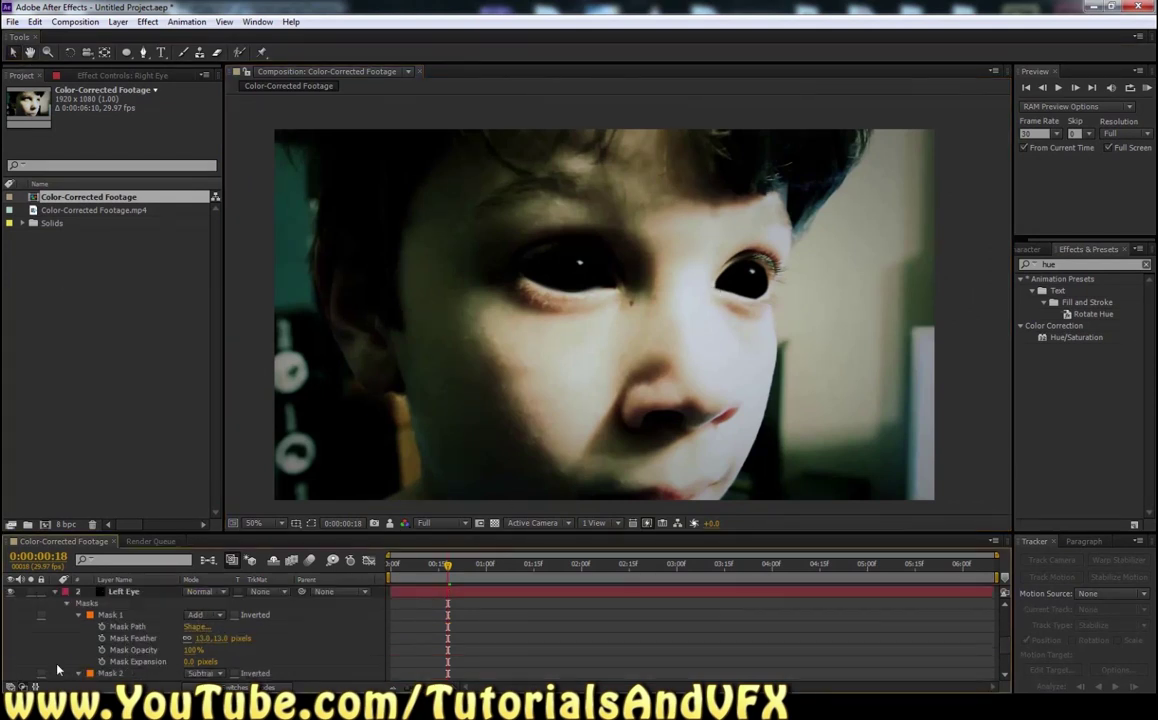
click(138, 594)
scroll(139, 605, up, 4)
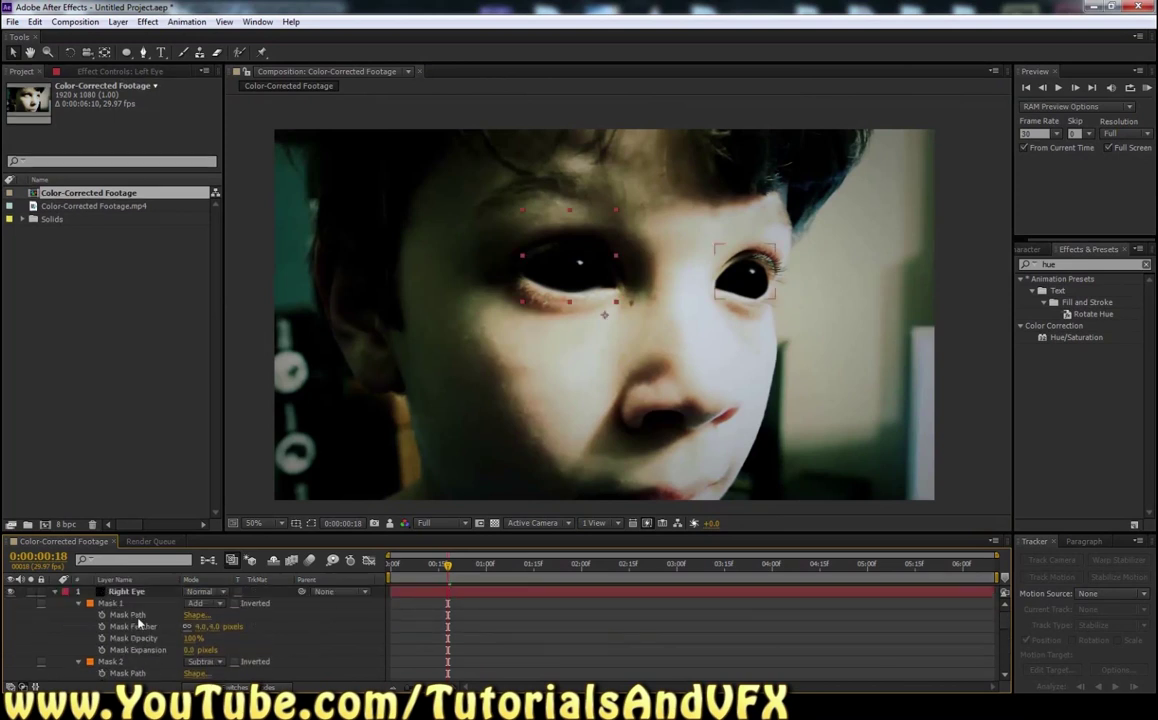
click(143, 593)
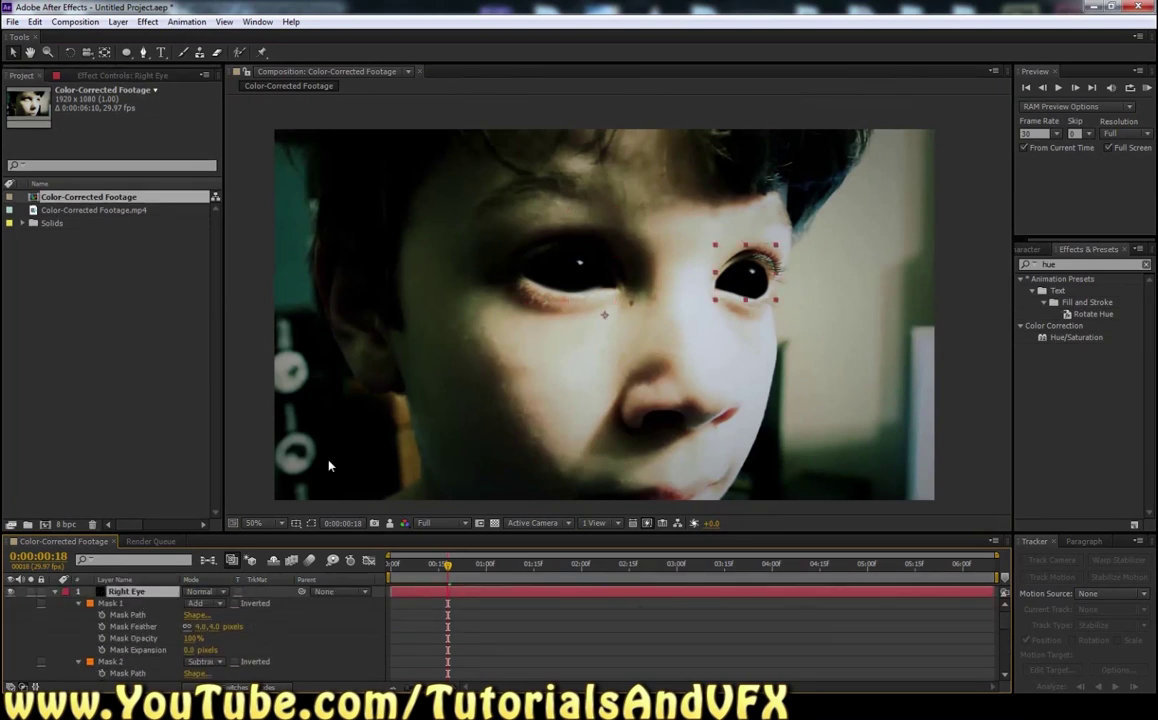
click(127, 615)
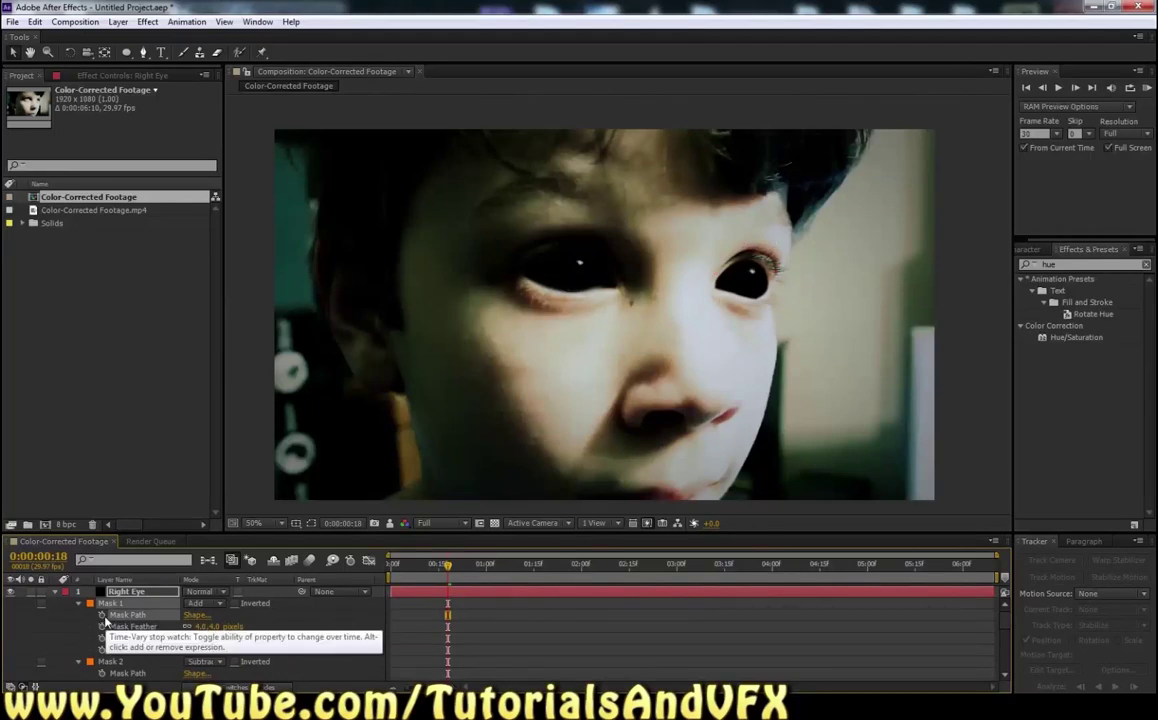
click(101, 615)
click(101, 674)
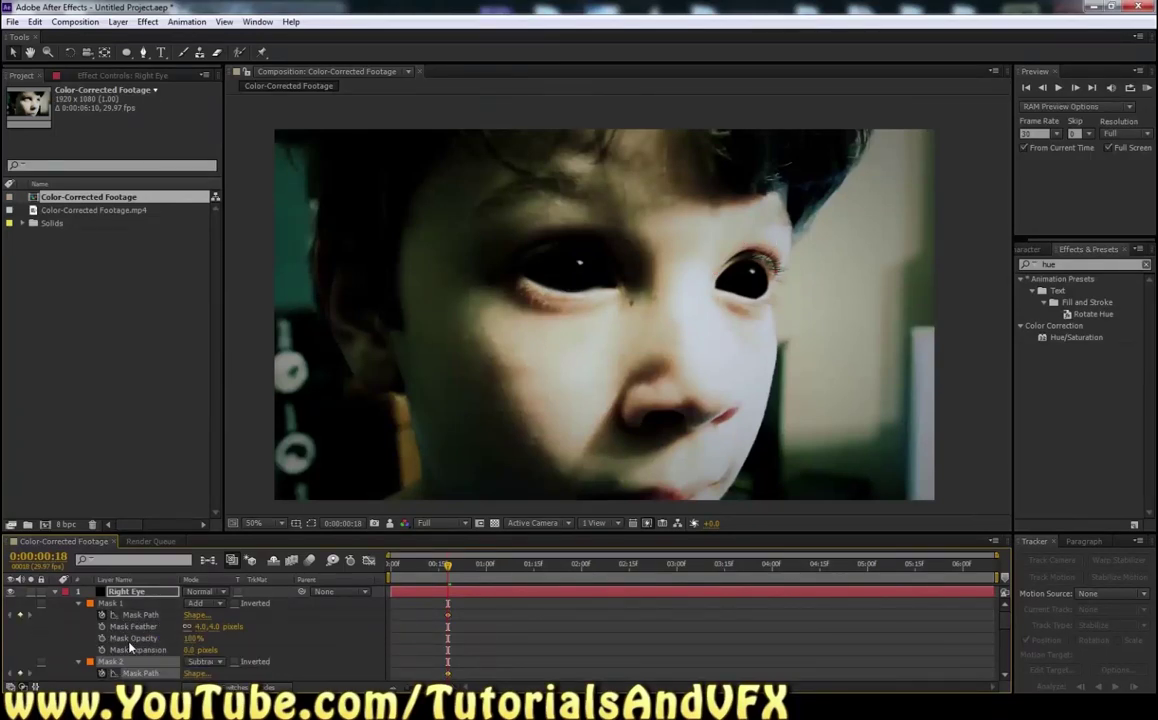
Step: Turn on Mask Path keyframing for Mask 1 and Mask 2 of the Left Eye layer at 0:00:00:18
key(ctrl+Down)
scroll(103, 656, down, 2)
click(101, 650)
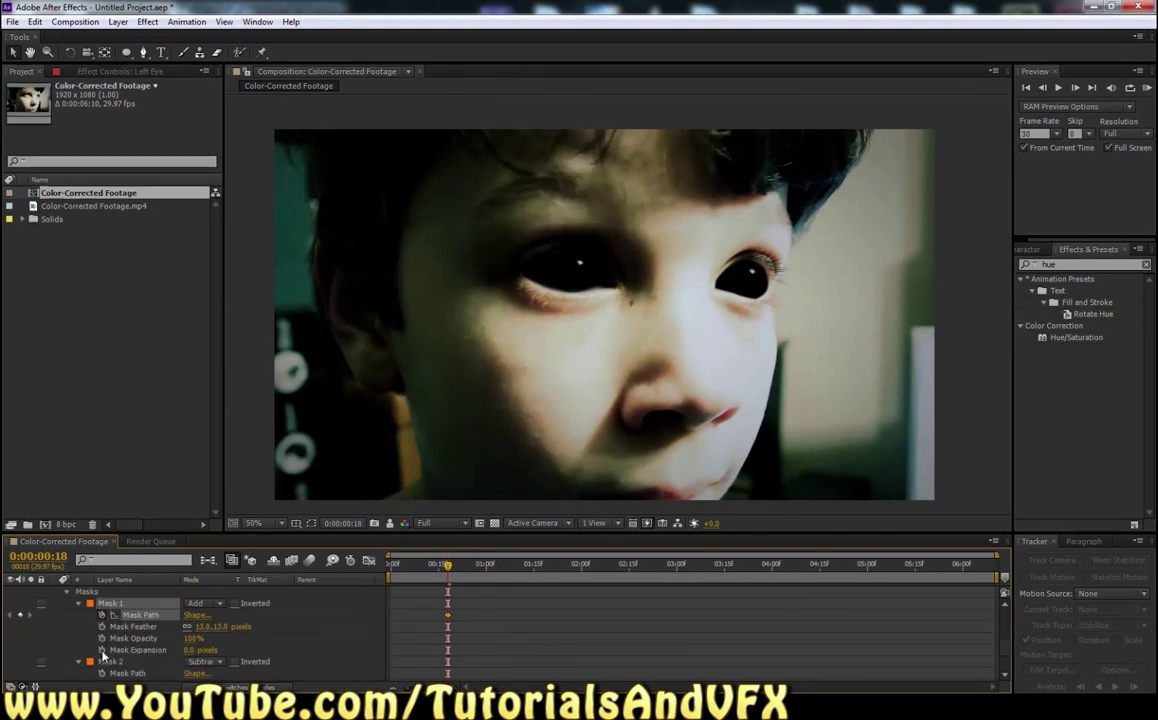
scroll(105, 651, down, 2)
scroll(104, 651, up, 5)
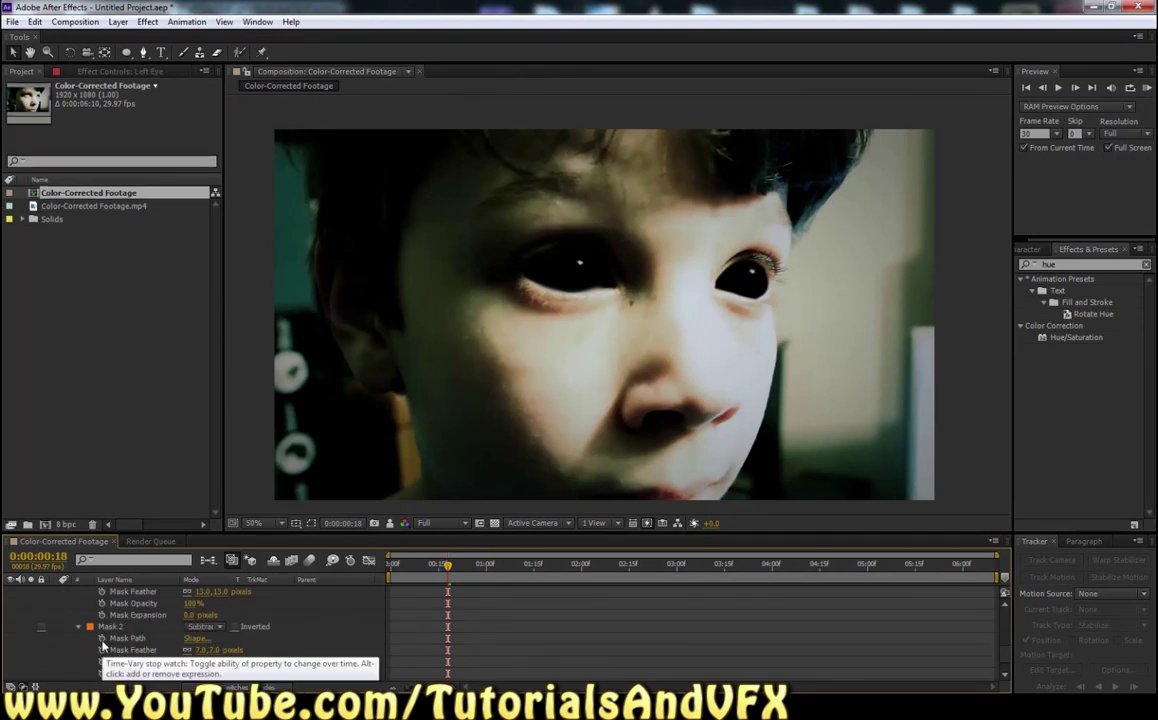
Step: Bring the right eye into close view and hide both the Right Eye and Left Eye layers to expose the original eyes
click(140, 592)
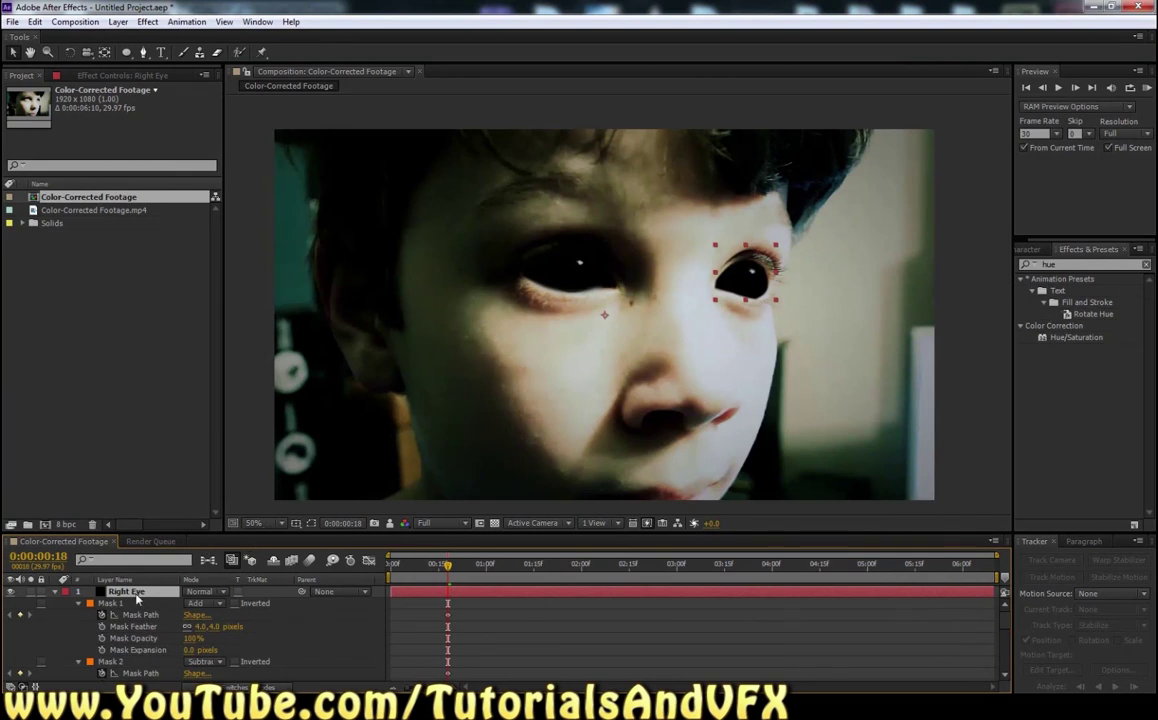
scroll(485, 231, up, 4)
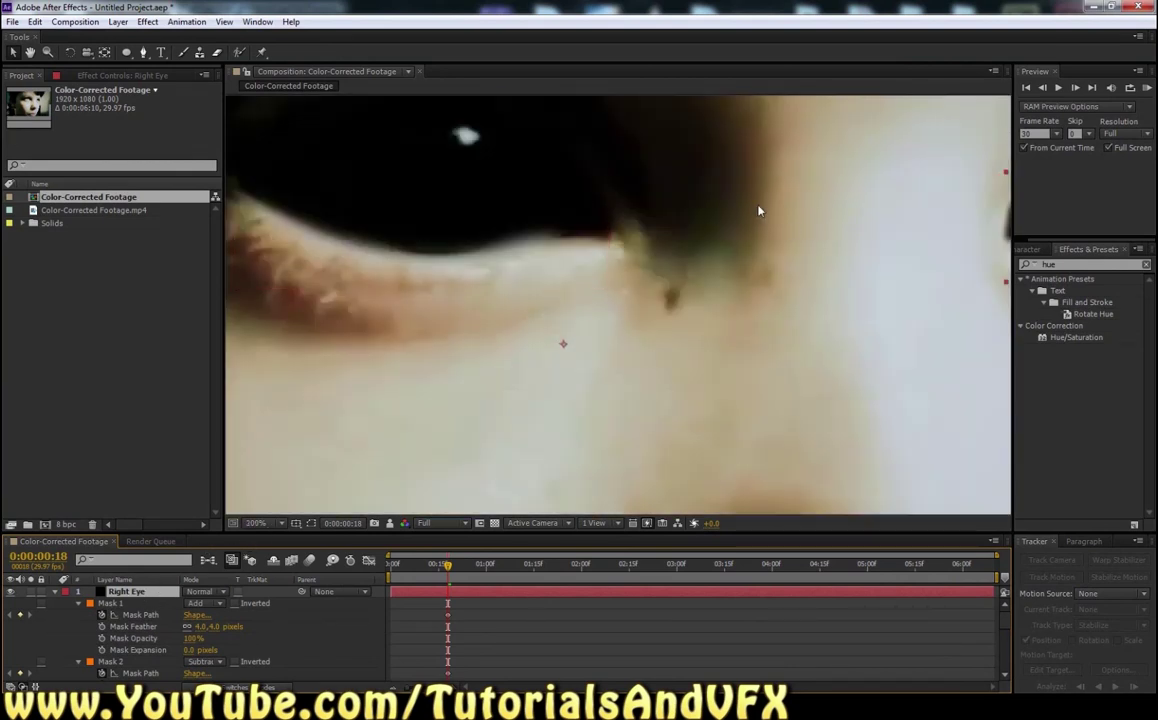
scroll(758, 210, down, 1)
click(30, 52)
drag(757, 300, 515, 318)
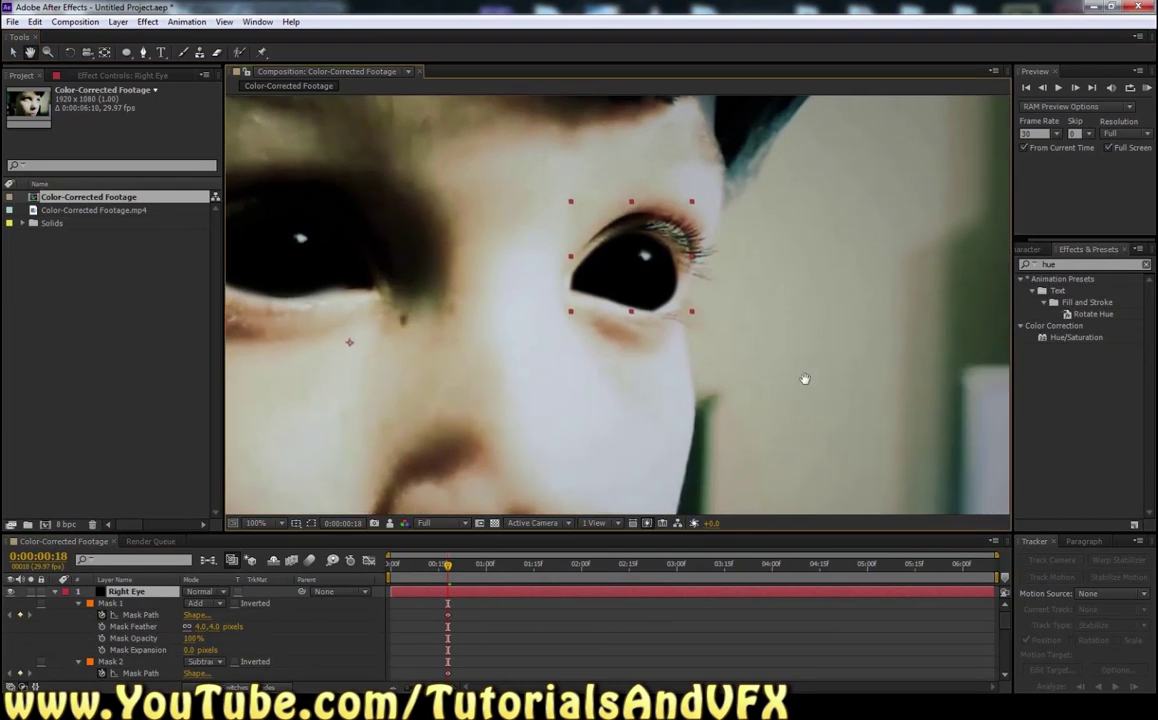
click(13, 52)
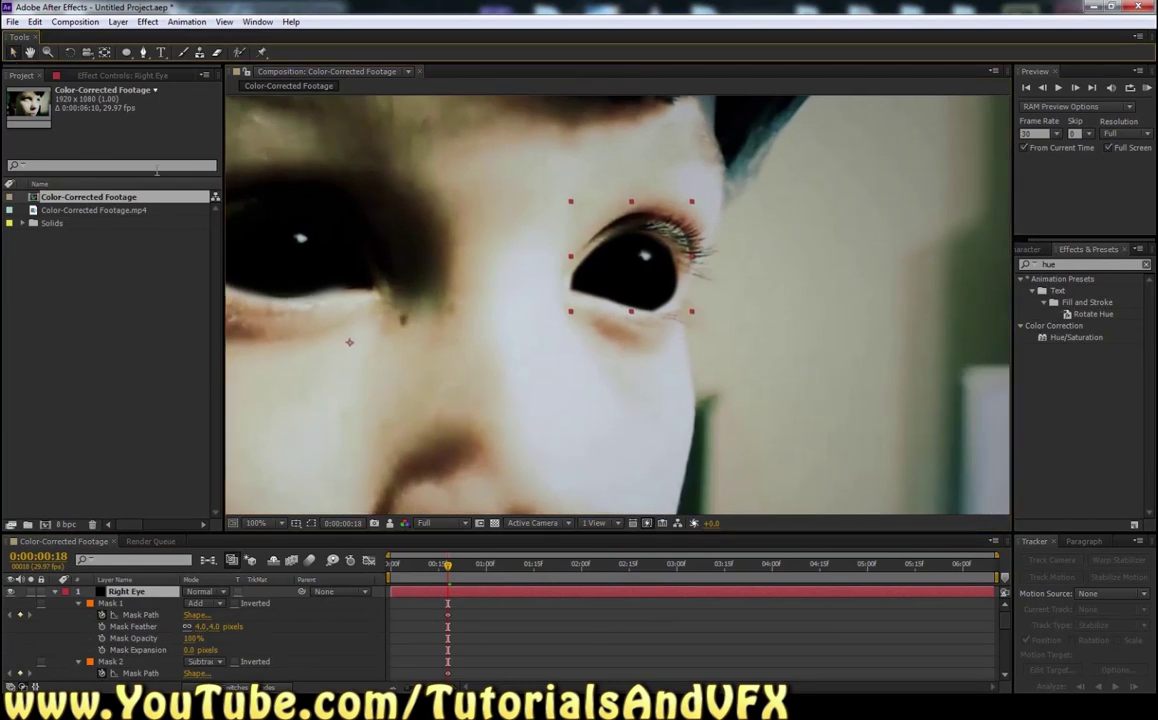
click(10, 592)
scroll(20, 620, down, 2)
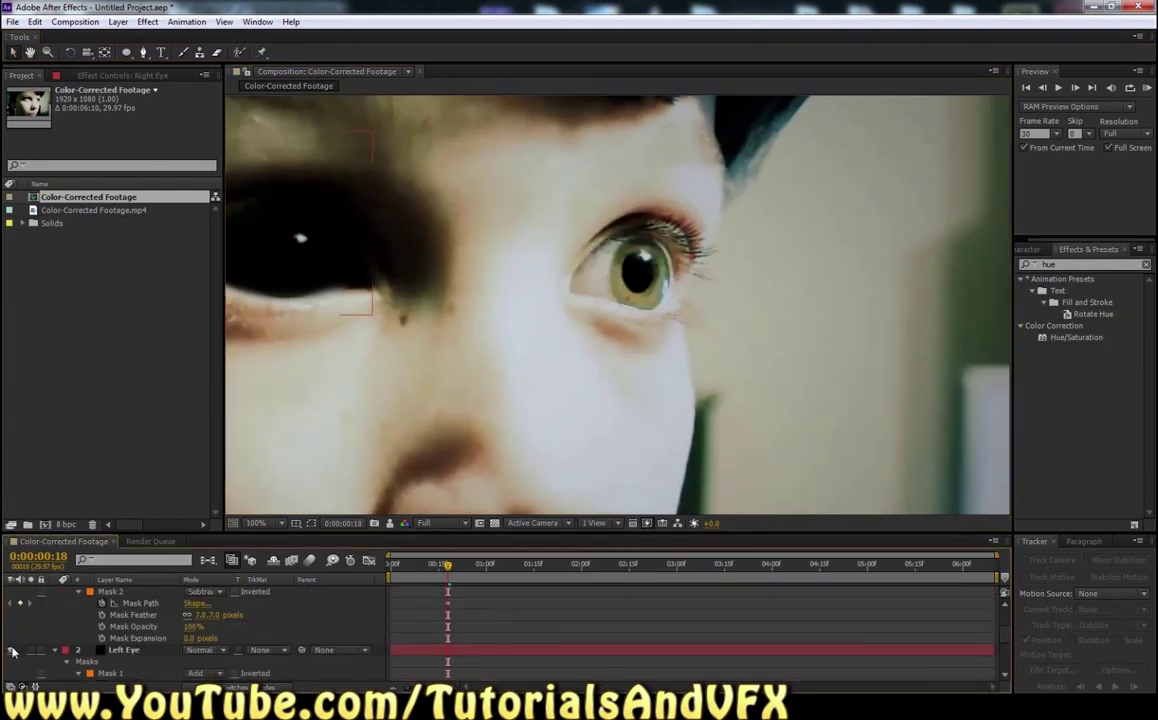
click(11, 650)
scroll(80, 640, up, 2)
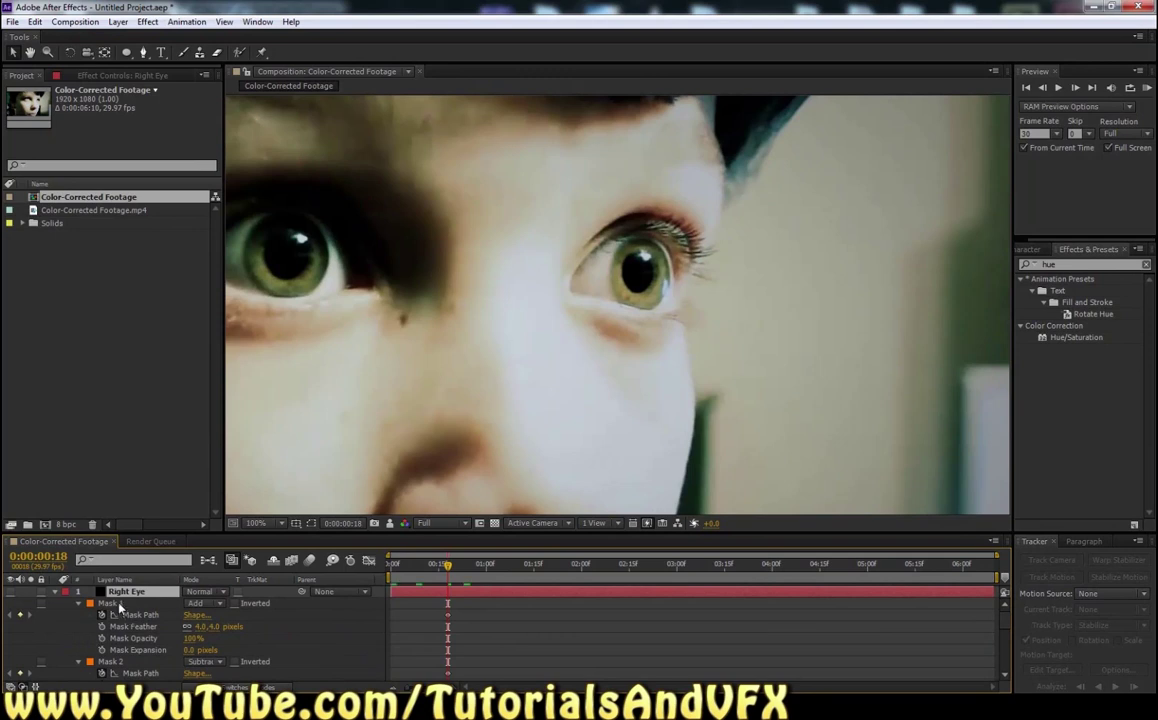
Step: Select Mask 1 of the Right Eye layer and display the mask outlines over the exposed right eye
click(119, 603)
click(313, 525)
scroll(630, 234, up, 1)
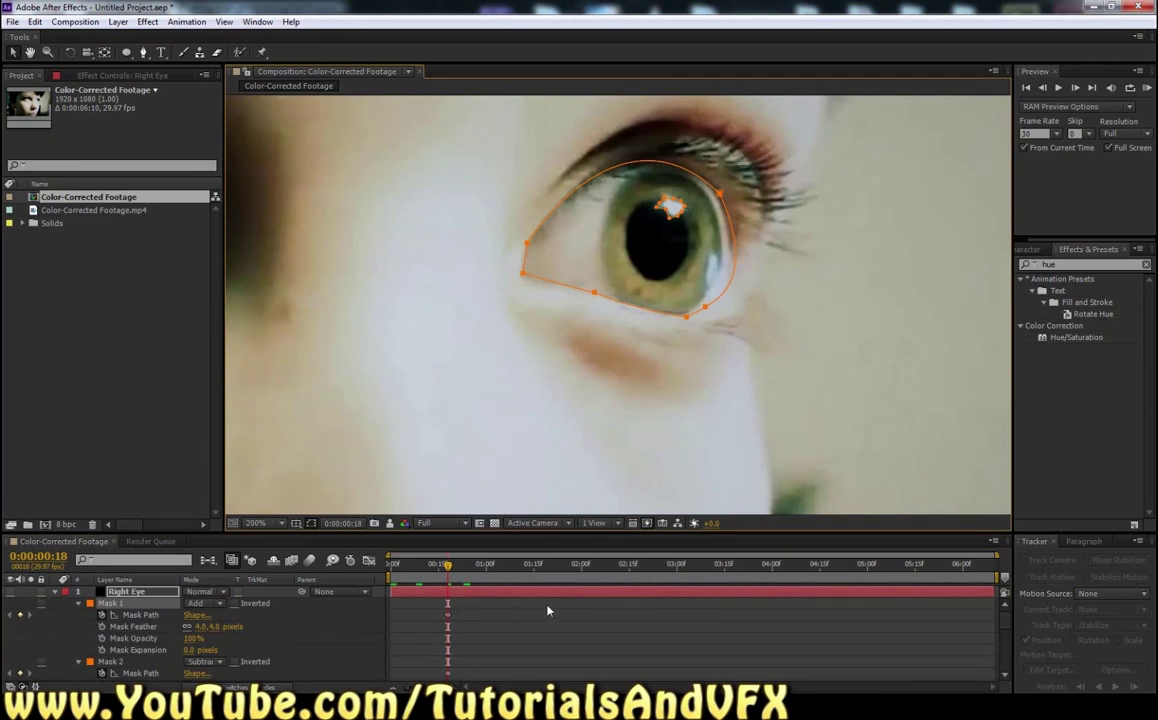
click(272, 642)
click(157, 604)
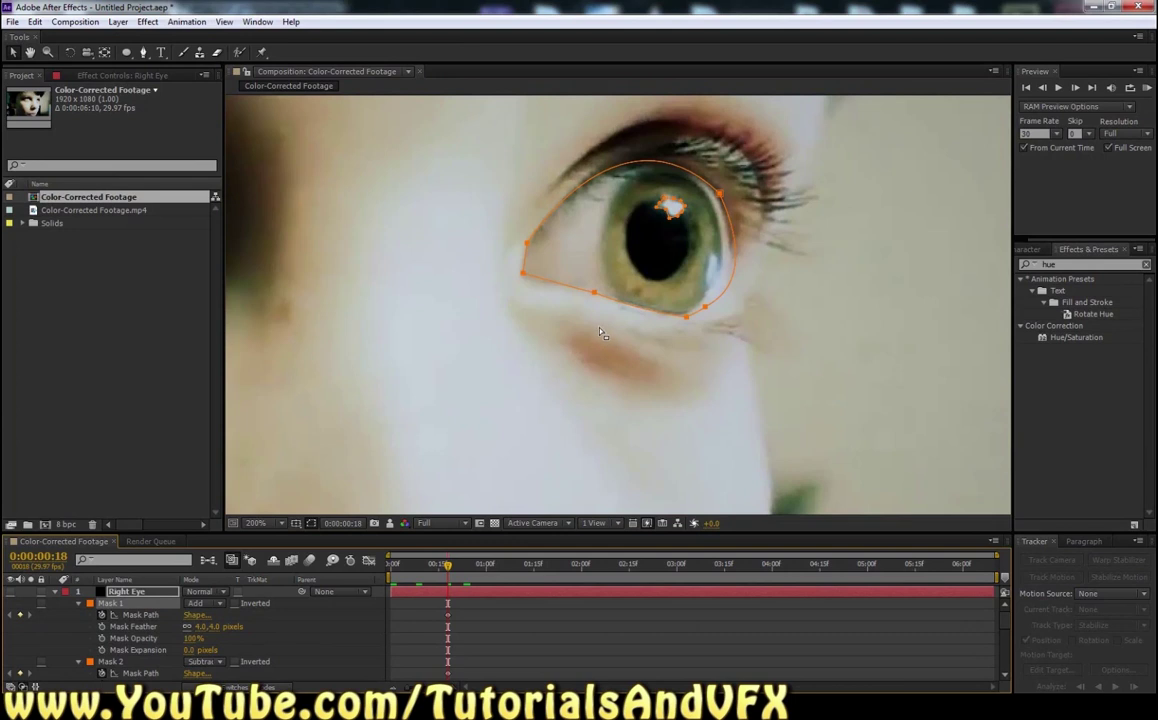
Step: Shift the Right Eye layer's Mask 1 to follow the eye at 0:00:00:22 and 0:00:00:26
key(Page_Down)
key(Page_Down)
key(Page_Down)
key(Page_Down)
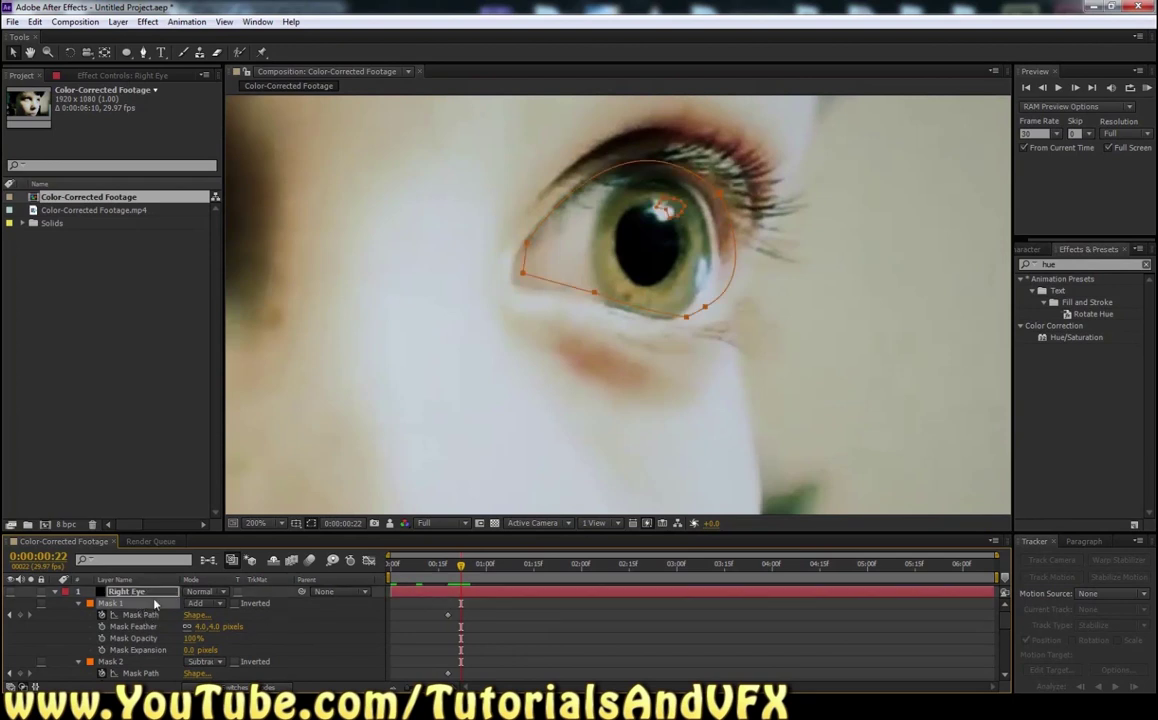
drag(522, 278, 515, 287)
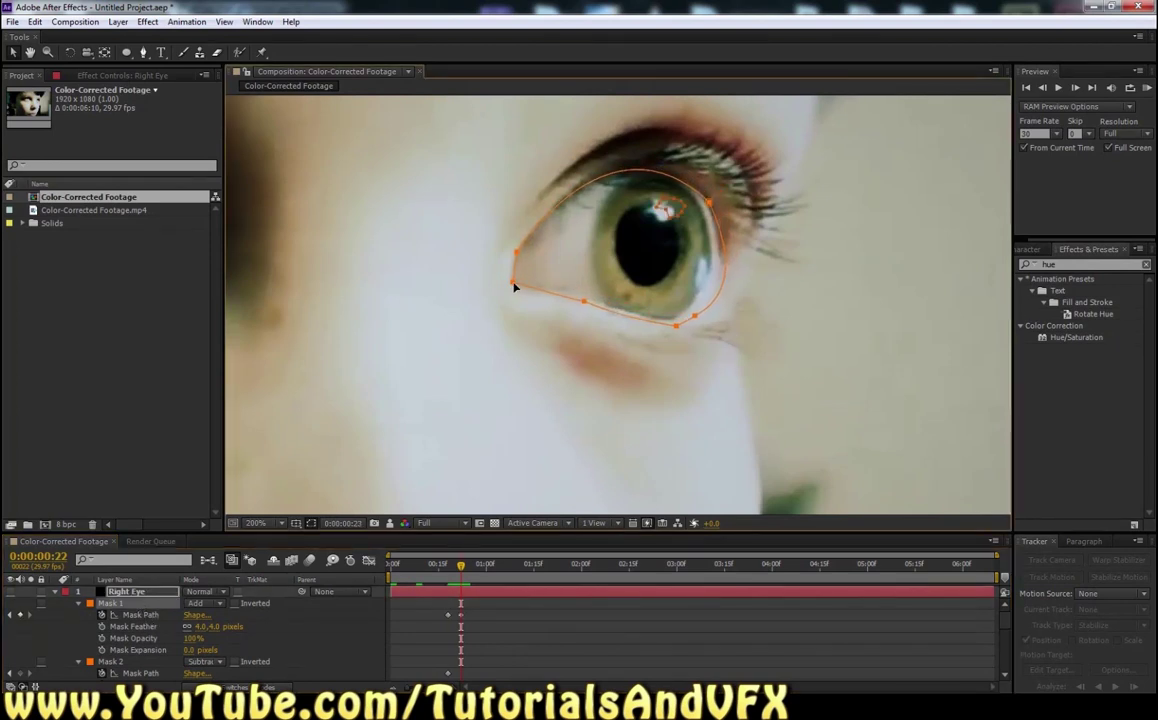
key(Page_Down)
key(Page_Down)
key(Page_Down)
key(Page_Down)
drag(515, 287, 485, 306)
Step: Keyframe Mask 1 of the Right Eye layer every few frames up to 0:00:01:17, moving the path along with the eye
key(Page_Down)
key(Page_Down)
key(Page_Down)
key(Page_Down)
key(Page_Down)
key(Page_Down)
key(Page_Down)
key(Page_Down)
key(Page_Down)
key(Page_Down)
key(Page_Down)
key(Page_Down)
drag(483, 305, 527, 307)
key(Page_Down)
key(Page_Down)
key(Page_Down)
key(Page_Down)
key(Page_Down)
key(Page_Down)
key(Page_Down)
key(Page_Down)
key(Page_Down)
Step: Refine the Mask 1 position at 0:00:01:16 and realign the mask with the eye at 0:00:01:19
key(Page_Up)
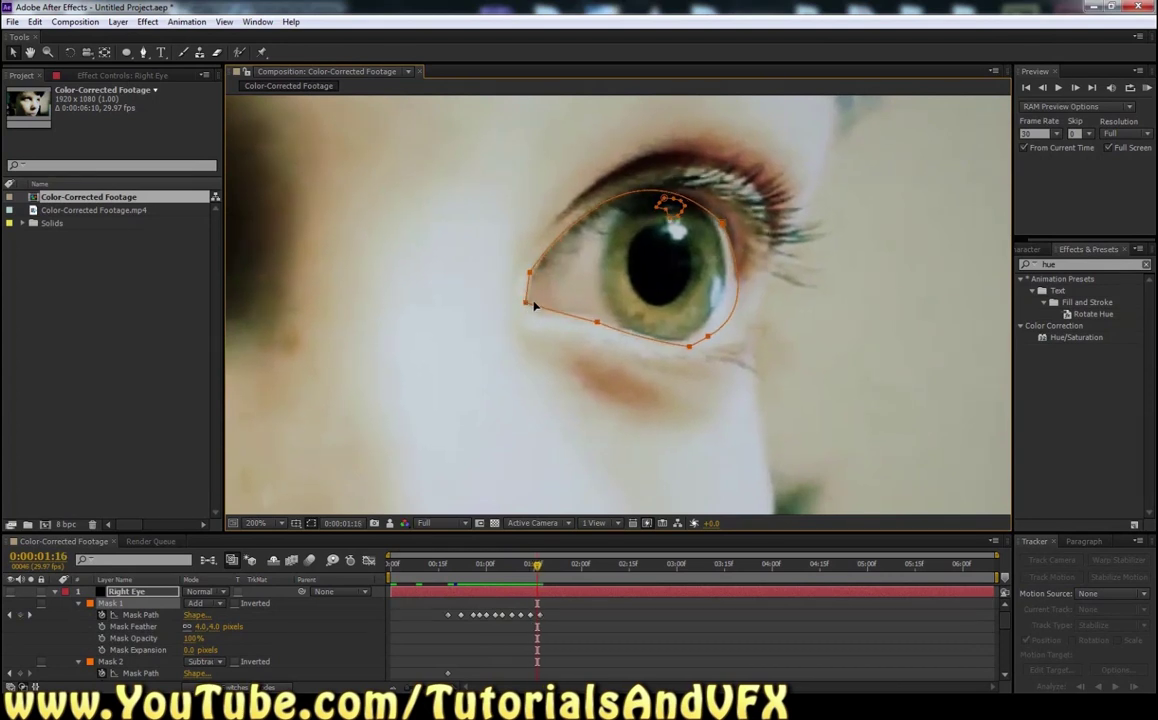
drag(527, 305, 531, 307)
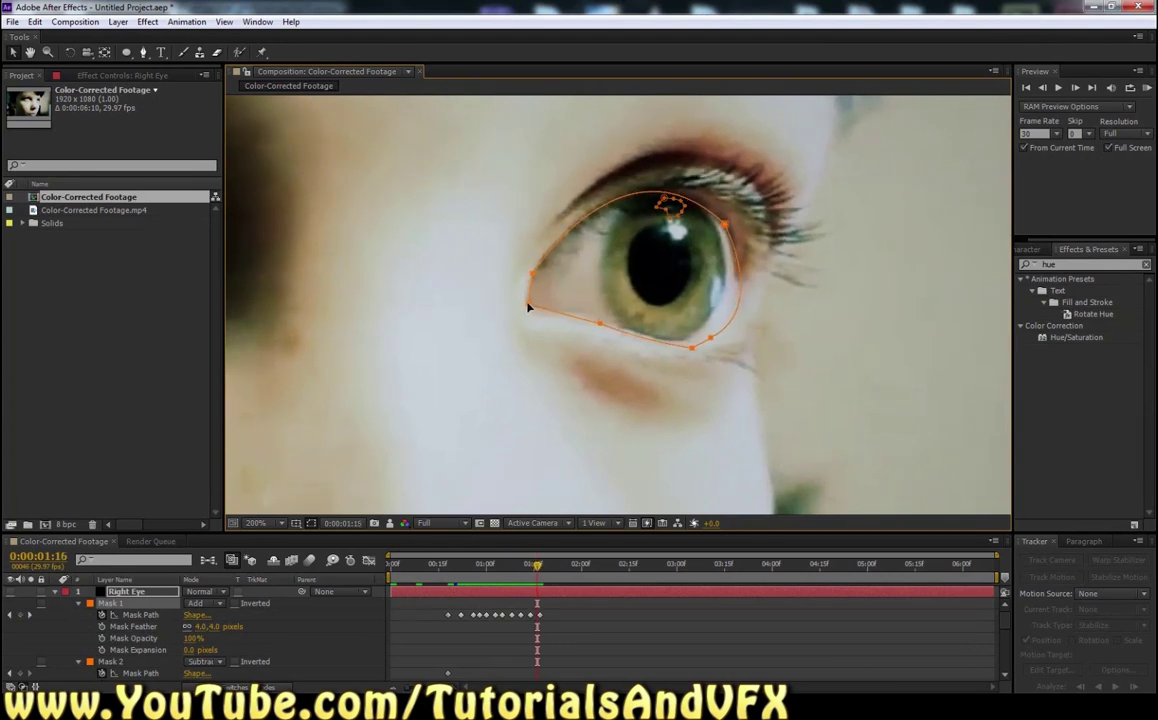
key(Page_Down)
key(Page_Down)
key(Page_Down)
drag(529, 307, 519, 300)
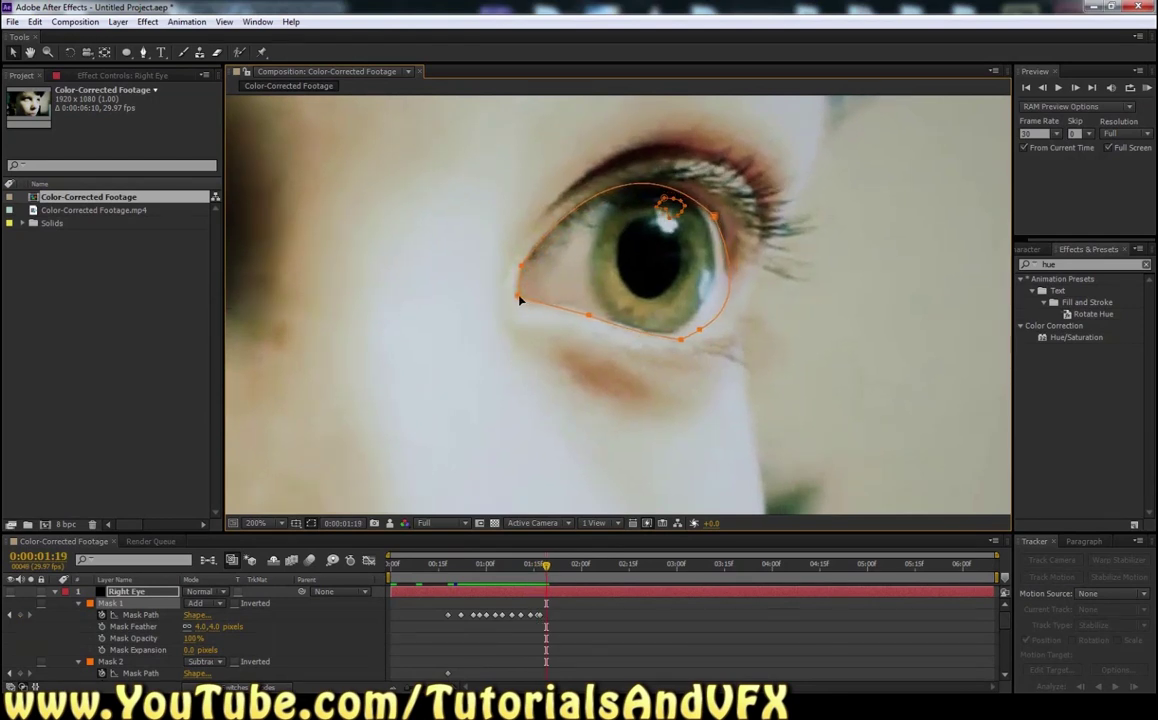
Step: Continue keyframing Mask 1 over the right eye at short intervals from 0:00:01:21 to 0:00:02:07
key(Page_Down)
key(Page_Down)
mouse_move(519, 300)
mouse_down()
mouse_move(458, 260)
mouse_move(467, 253)
mouse_move(519, 280)
mouse_up()
key(Page_Down)
key(Page_Down)
key(Page_Down)
key(Page_Down)
key(Page_Down)
key(Page_Down)
key(Page_Down)
key(Page_Down)
key(Page_Down)
key(Page_Down)
key(Page_Down)
key(Page_Down)
key(Page_Down)
key(Page_Down)
key(Page_Down)
key(Page_Down)
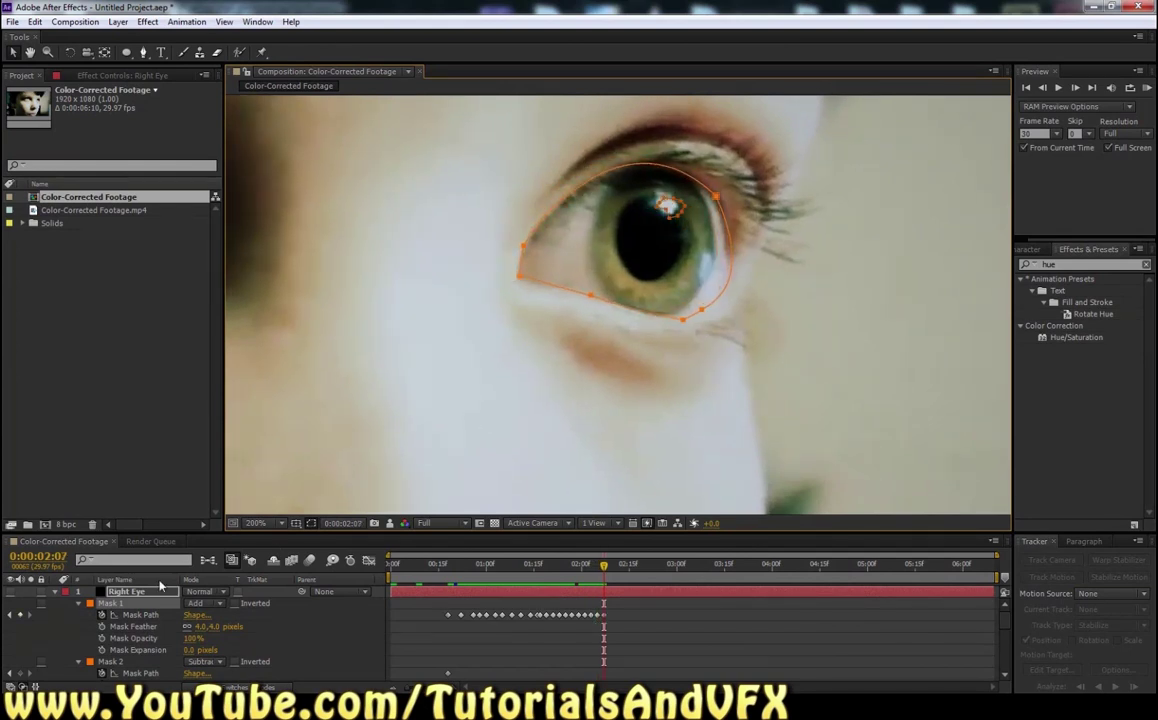
Step: Trim the end of the Right Eye layer to 0:00:02:07
click(157, 590)
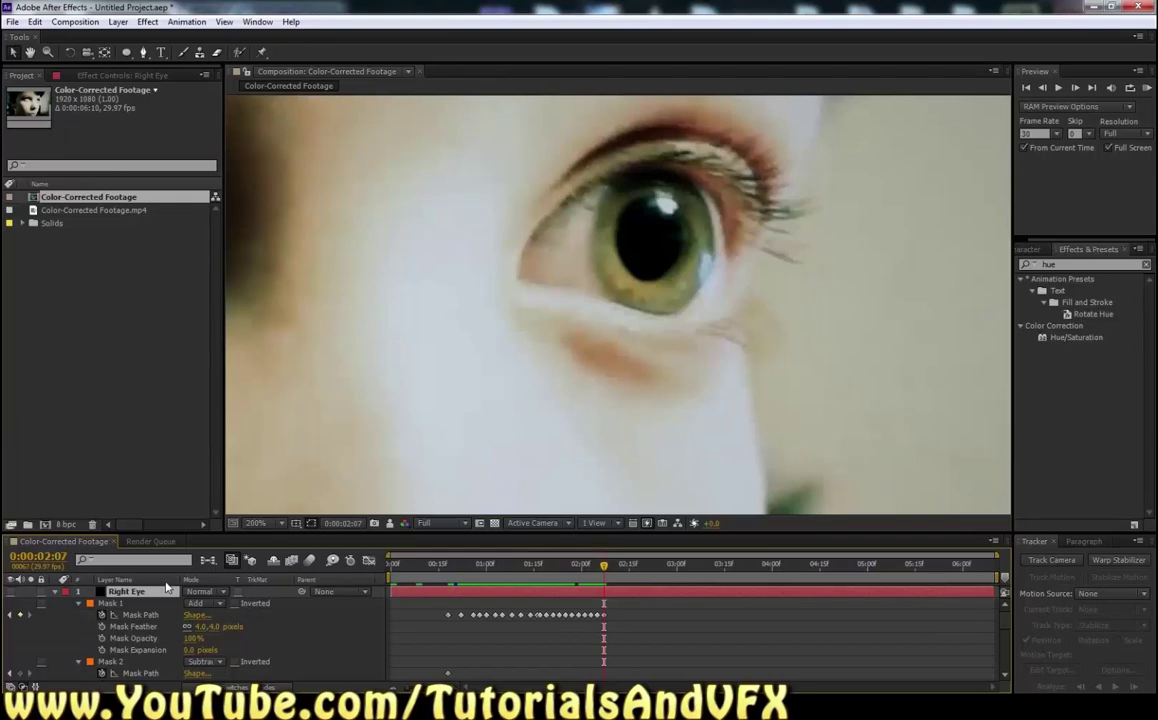
key(alt+bracketright)
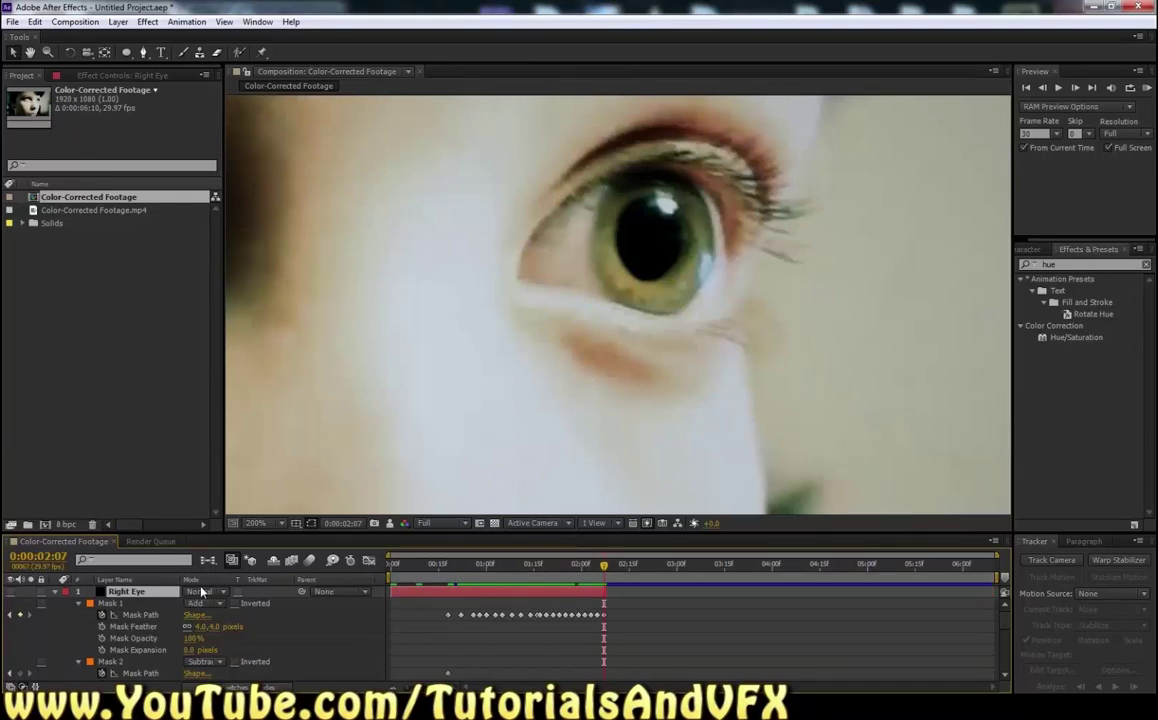
click(334, 635)
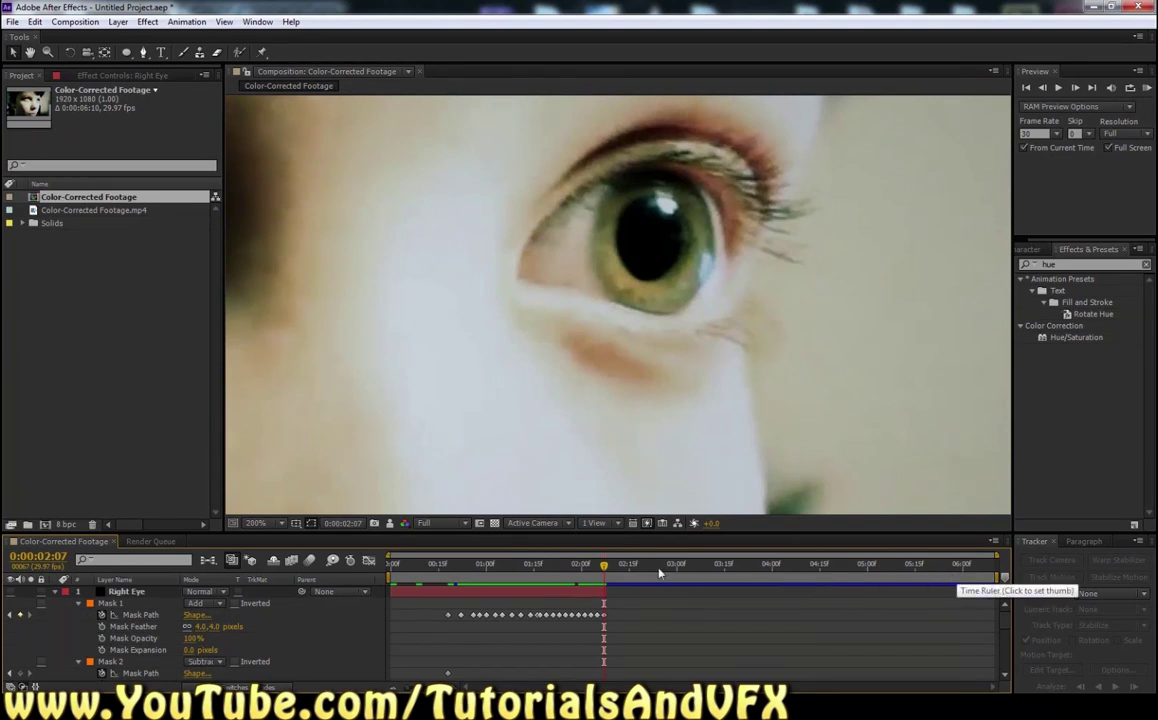
drag(580, 567, 606, 581)
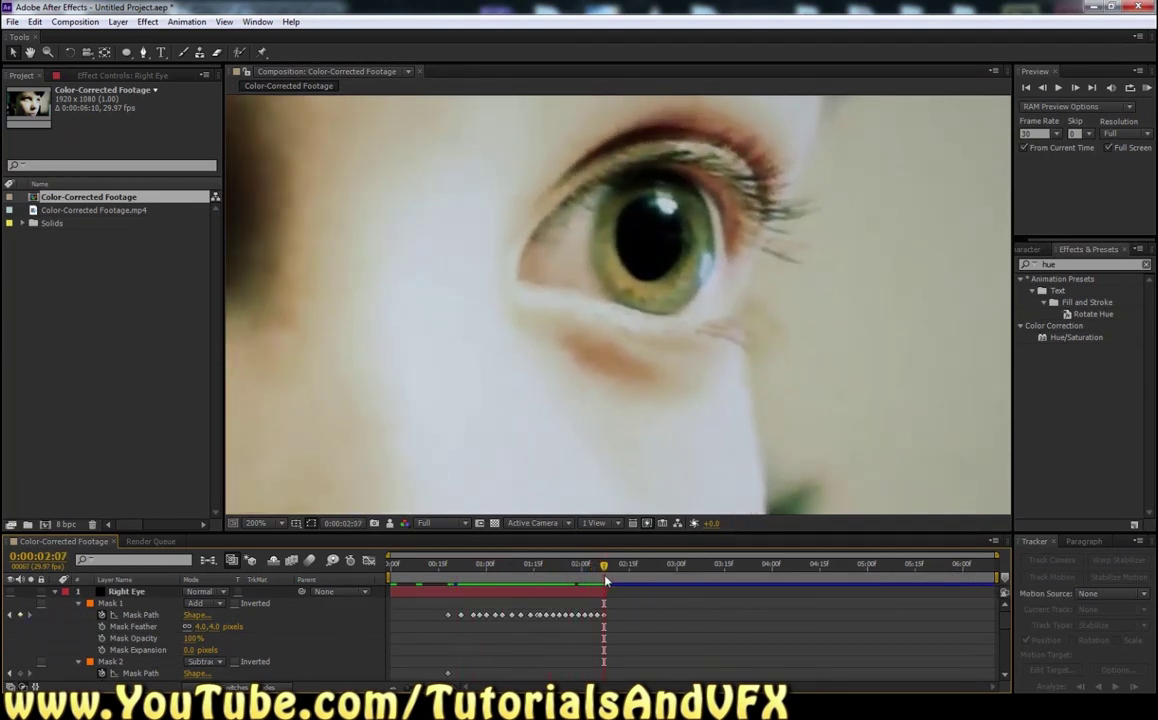
Step: Select Mask 2 of the Right Eye layer and keyframe it over the eye's highlight at 0:00:02:07
click(124, 604)
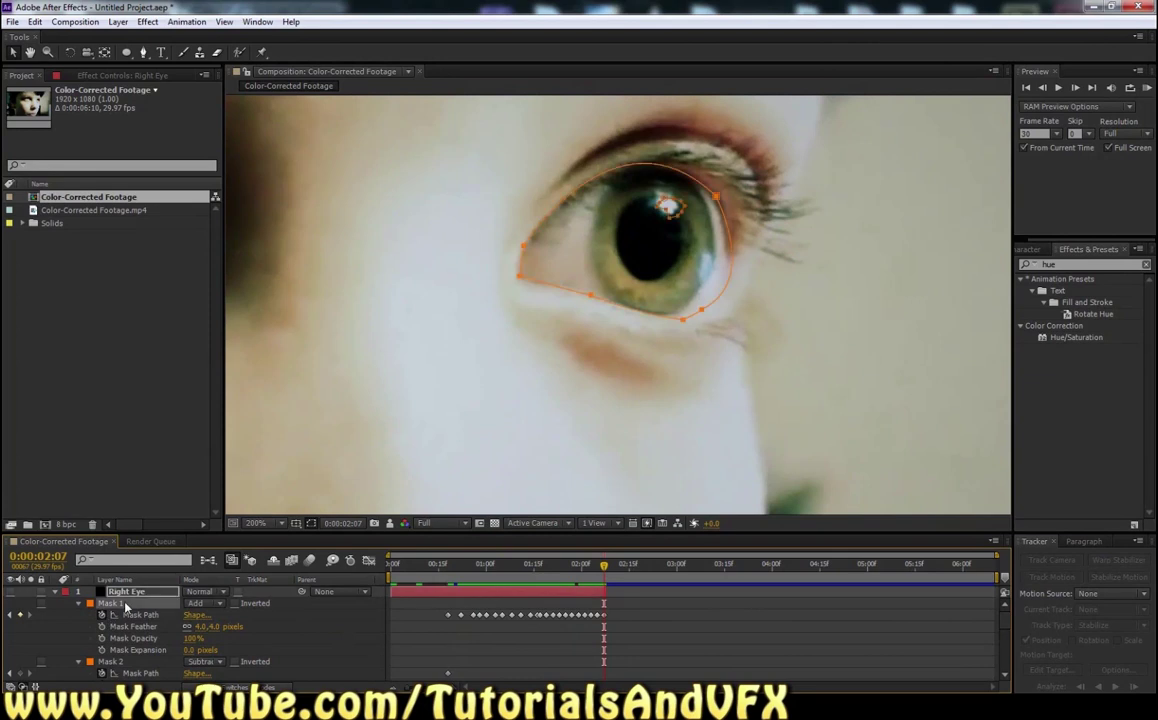
click(138, 663)
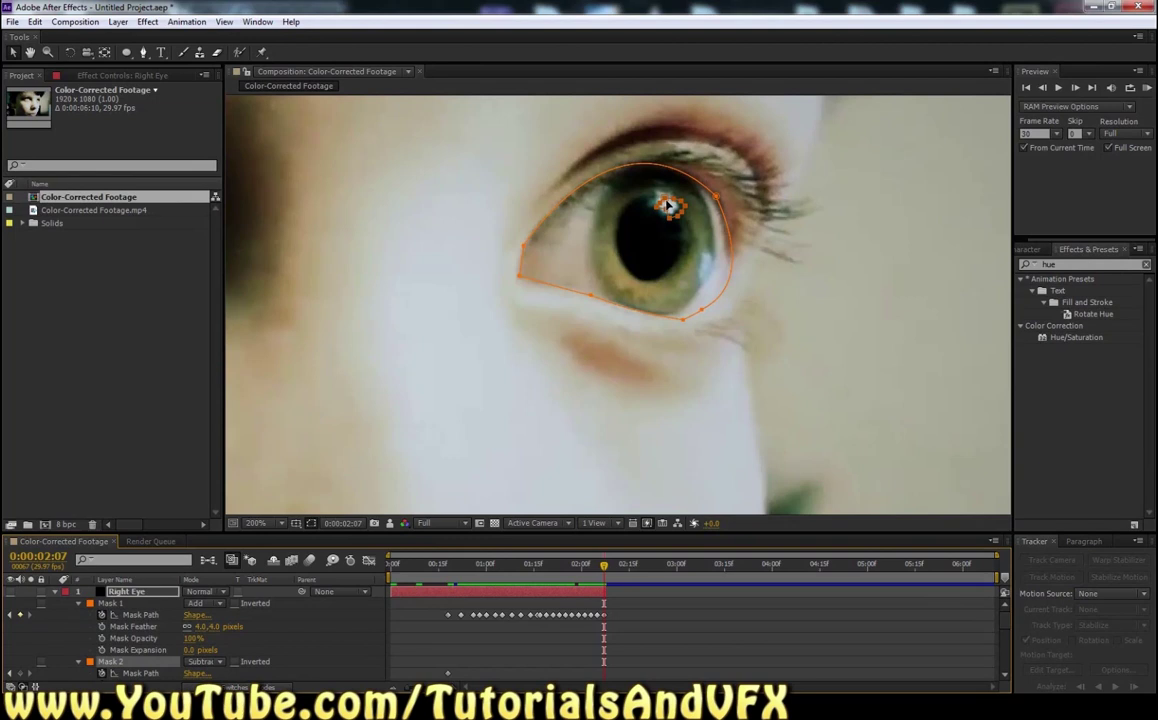
key(period)
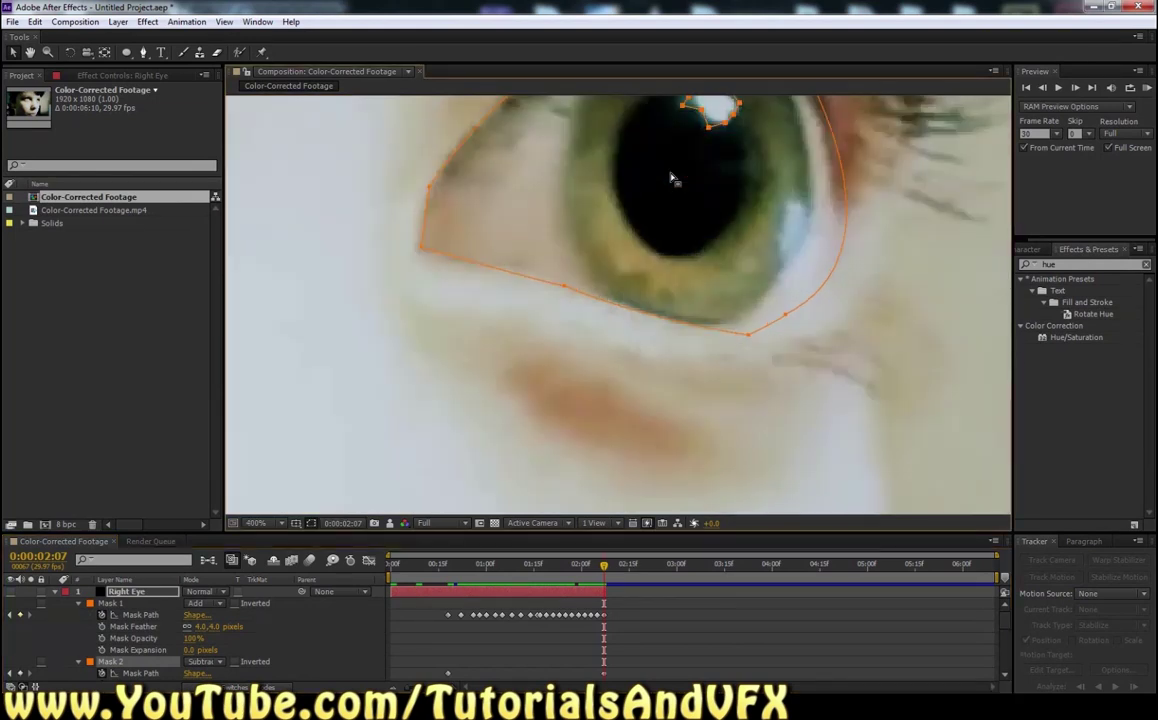
click(28, 52)
drag(567, 205, 491, 392)
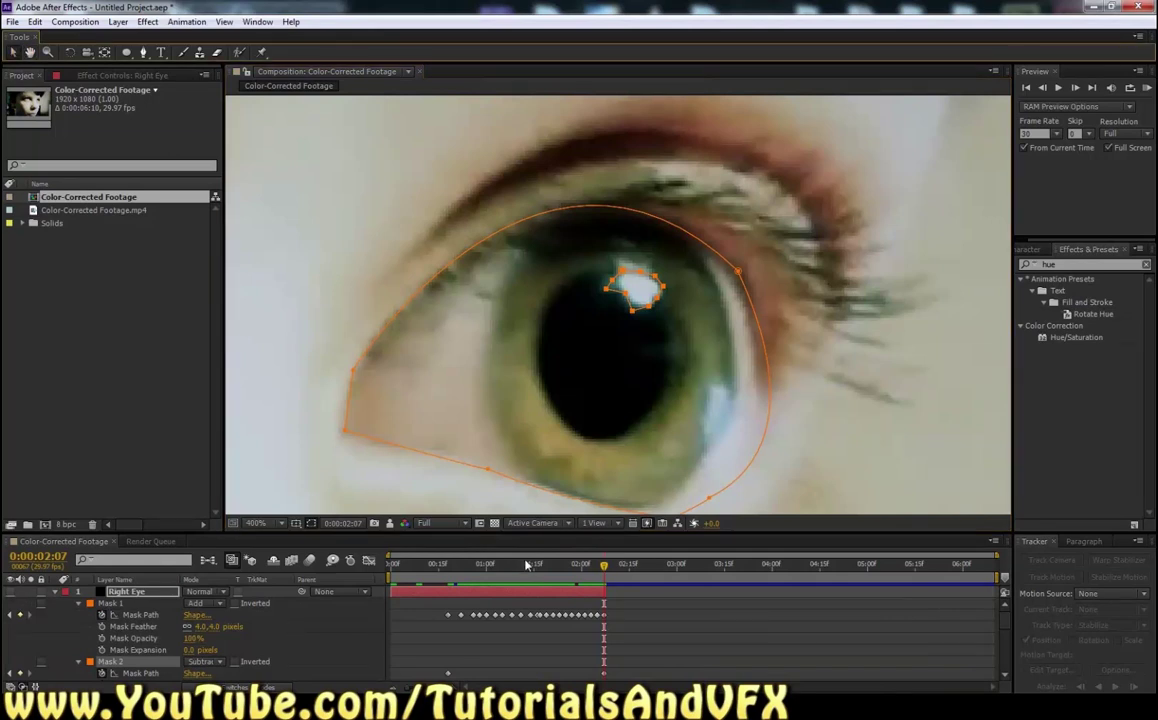
Step: Move Mask 2 onto the highlight at 0:00:02:05 and 0:00:02:03, working backward through the footage
key(Page_Up)
key(Page_Up)
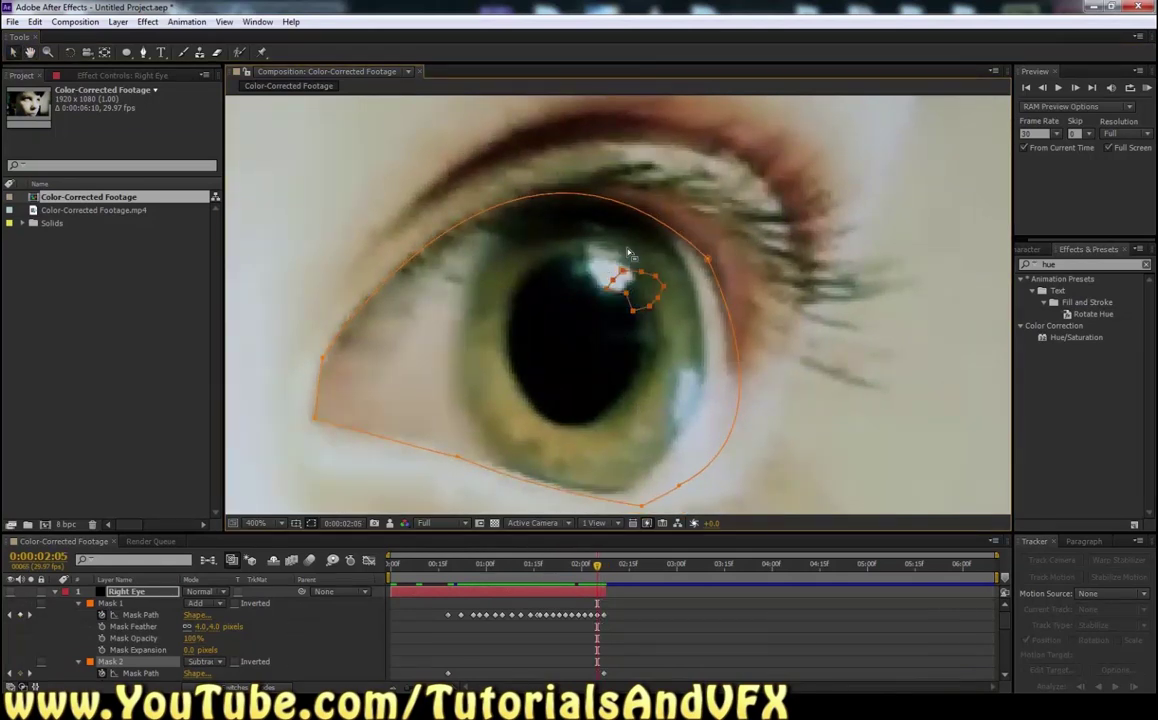
drag(623, 273, 594, 260)
key(Page_Up)
key(Page_Up)
drag(595, 261, 553, 244)
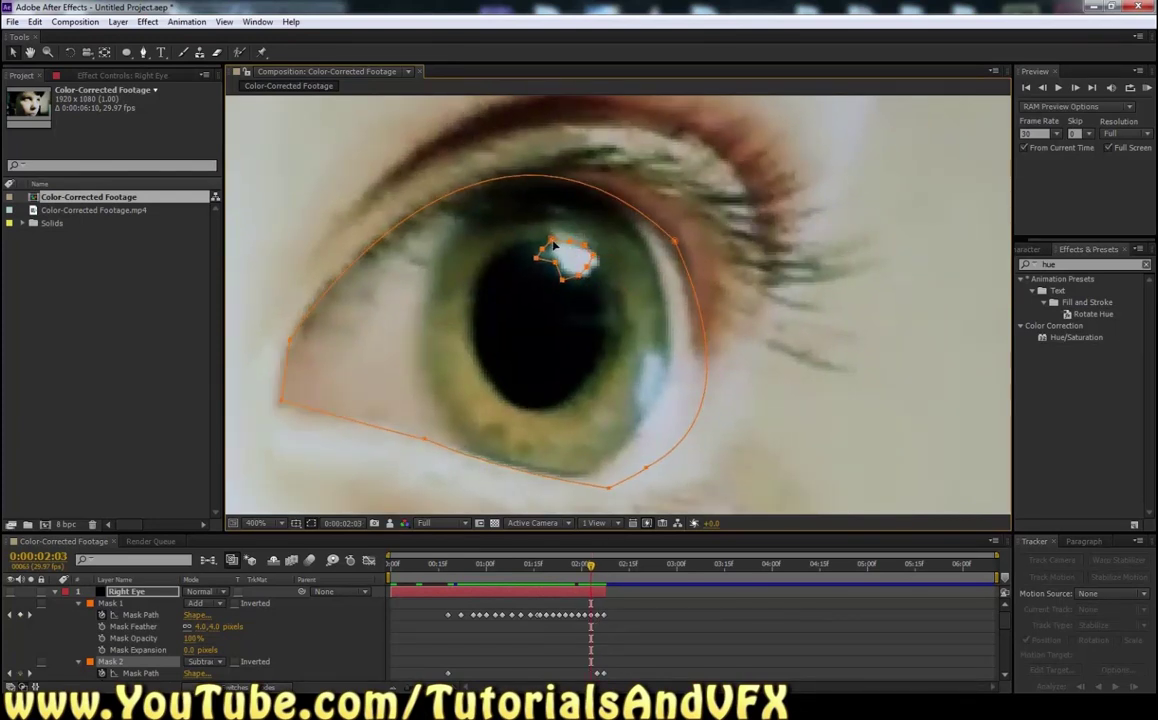
Step: Keyframe Mask 2 over the highlight about every two frames backward from 0:00:02:01 to 0:00:01:13
key(Page_Up)
key(Page_Up)
drag(549, 245, 631, 334)
key(Page_Up)
key(Page_Up)
key(Page_Up)
key(Page_Up)
key(Page_Up)
key(Page_Up)
key(Page_Up)
key(Page_Up)
key(Page_Up)
key(Page_Up)
key(Page_Up)
key(Page_Up)
key(Page_Up)
key(Page_Up)
key(Page_Up)
key(Page_Up)
key(Page_Up)
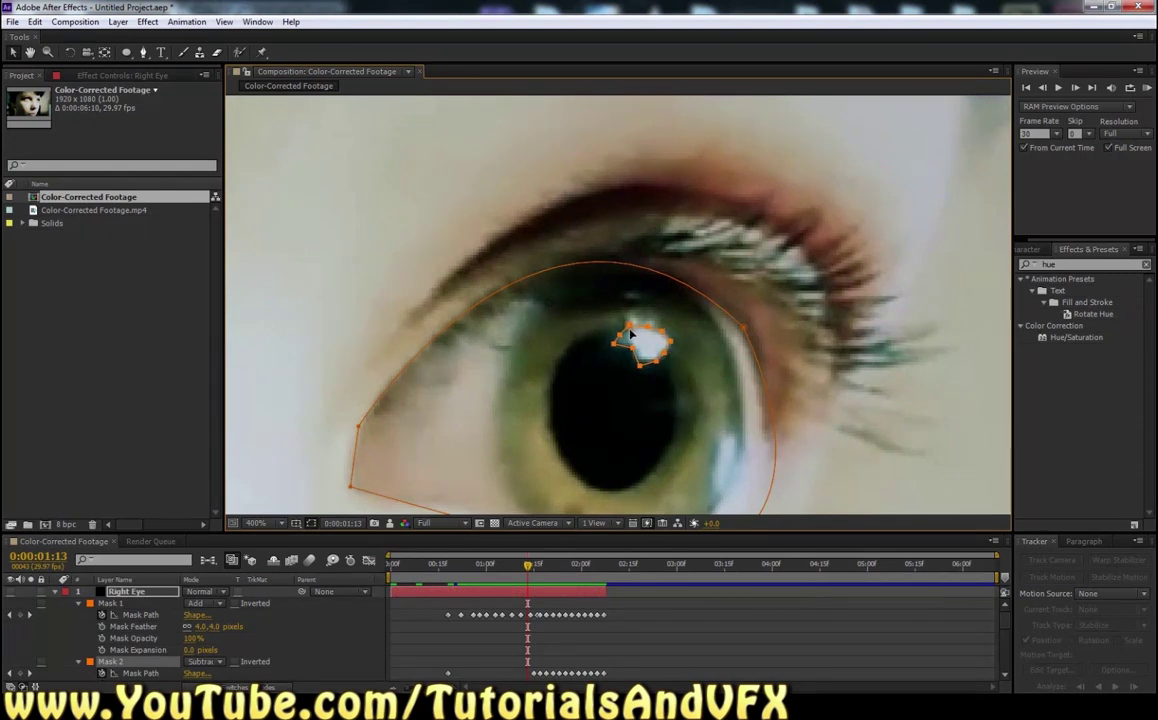
Step: Keep Mask 2 aligned with the highlight by keyframing it backward from 0:00:01:11 to 0:00:01:01
key(Page_Up)
key(Page_Up)
drag(631, 328, 550, 329)
key(Page_Up)
key(Page_Up)
key(Page_Up)
key(Page_Up)
key(Page_Up)
key(Page_Up)
key(Page_Up)
key(Page_Up)
key(Page_Up)
key(Page_Up)
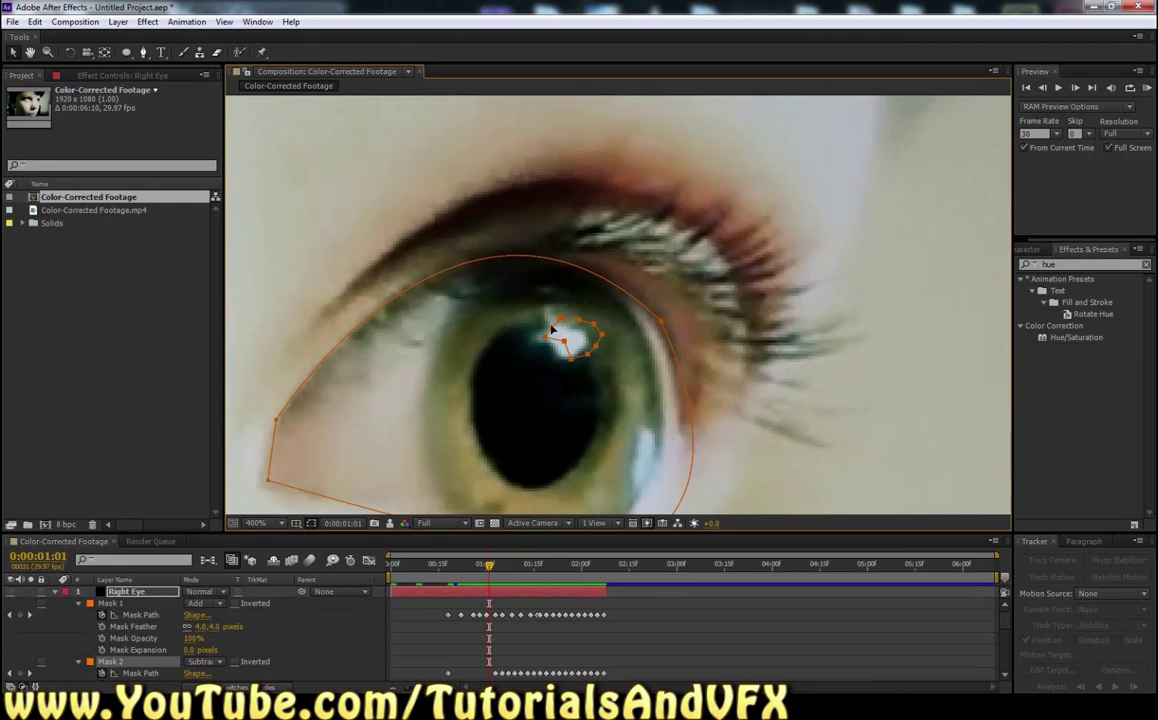
Step: Finish tracking the highlight with Mask 2 by keyframing it backward from 0:00:00:29 to 0:00:00:20
key(Page_Up)
key(Page_Up)
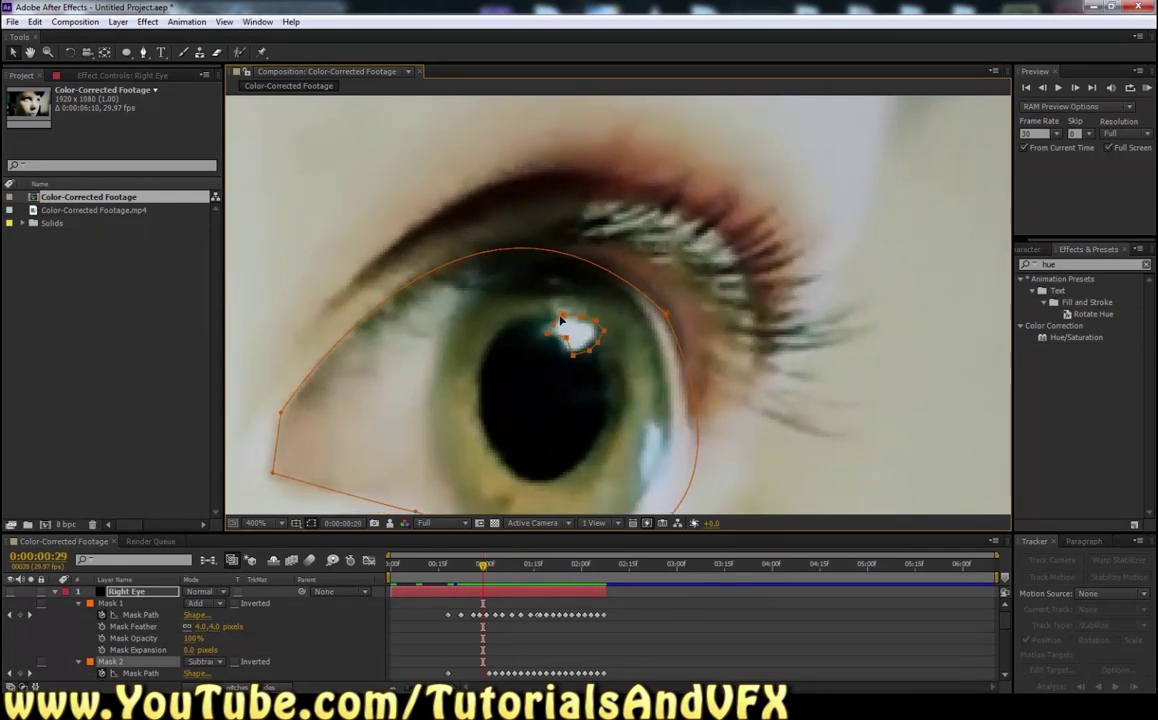
key(Page_Up)
key(Page_Up)
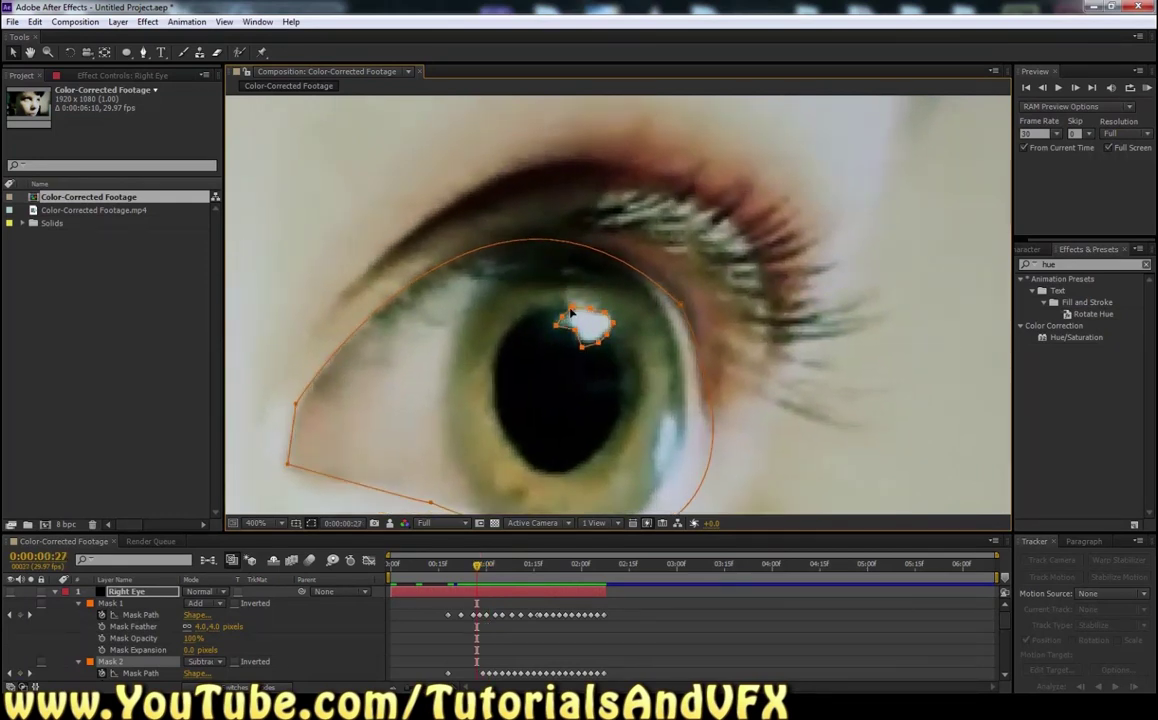
key(Page_Up)
key(Page_Up)
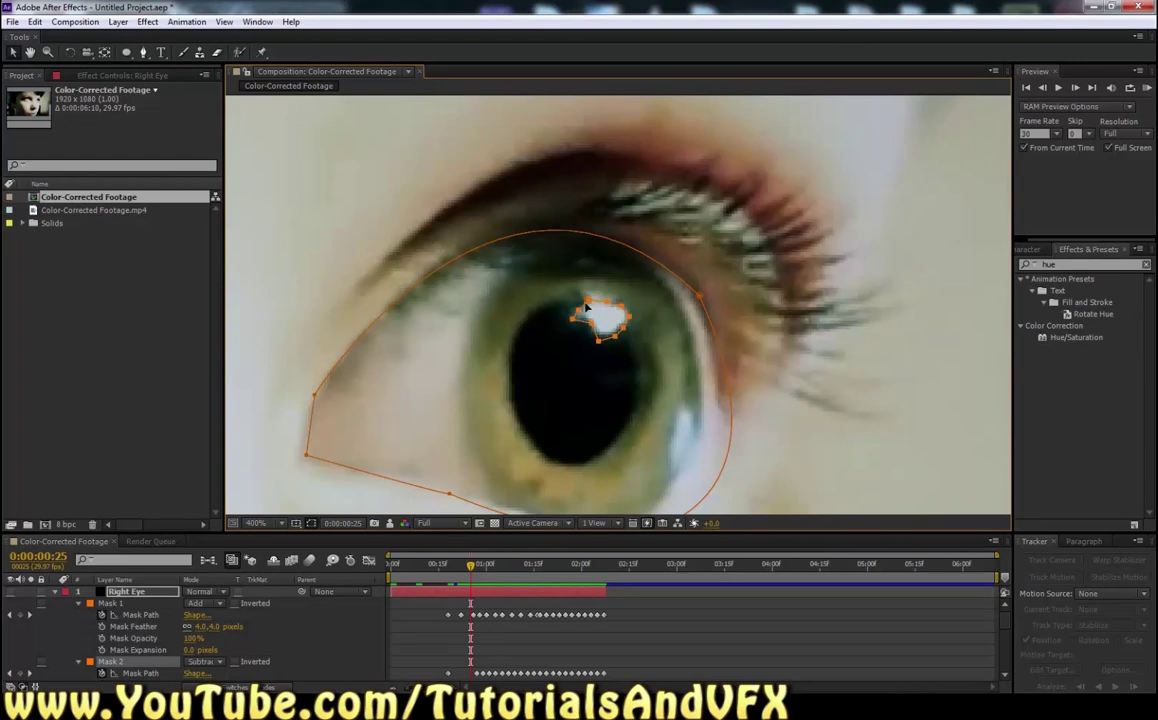
key(Page_Up)
key(Page_Up)
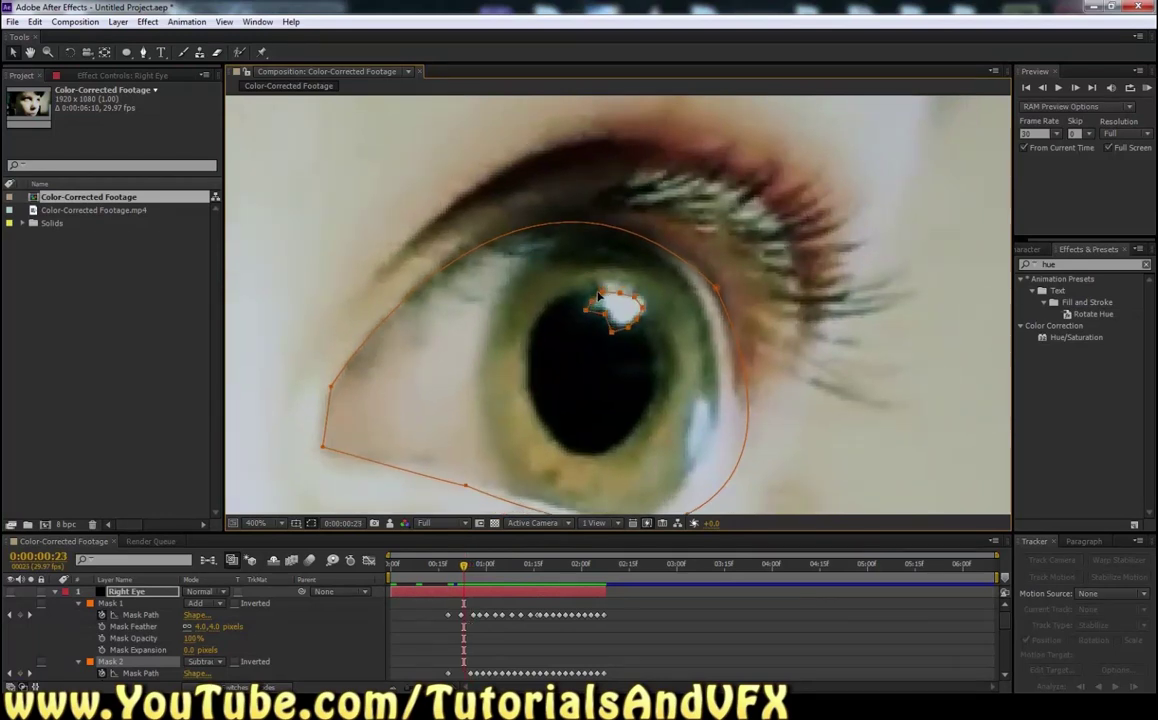
key(Page_Up)
key(Page_Up)
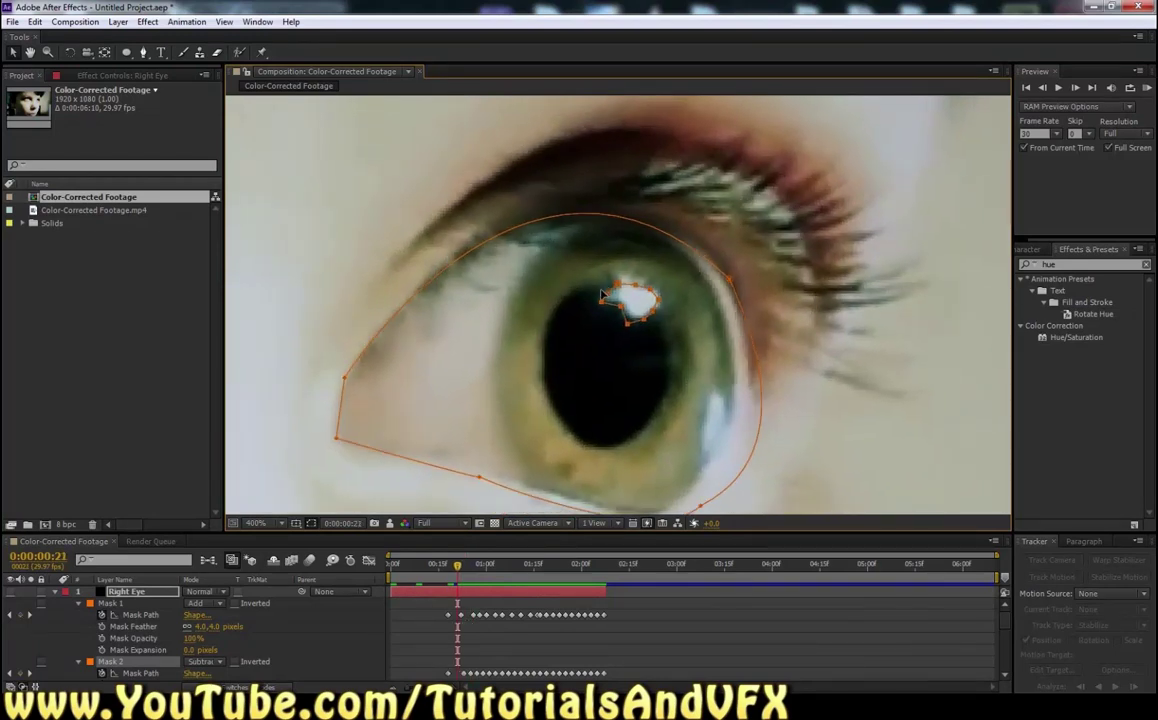
key(Page_Up)
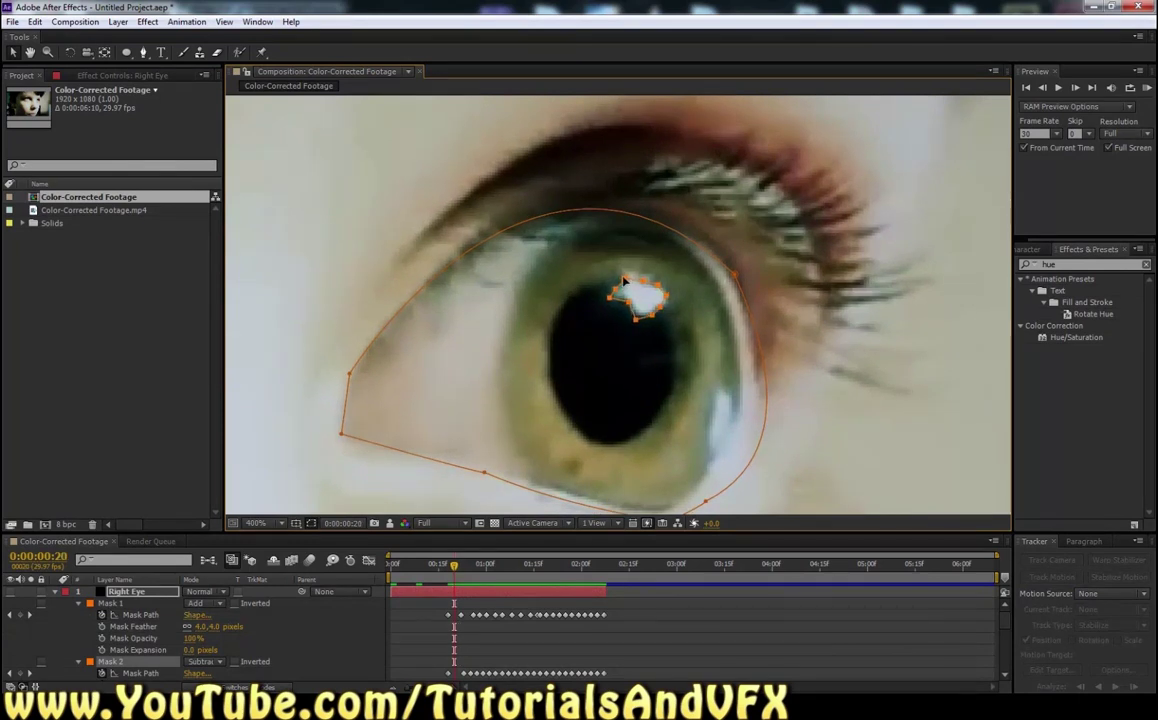
Step: Return to 0:00:00:18, make the Right Eye layer visible and hide the mask outlines
key(Page_Up)
key(Page_Up)
key(Page_Up)
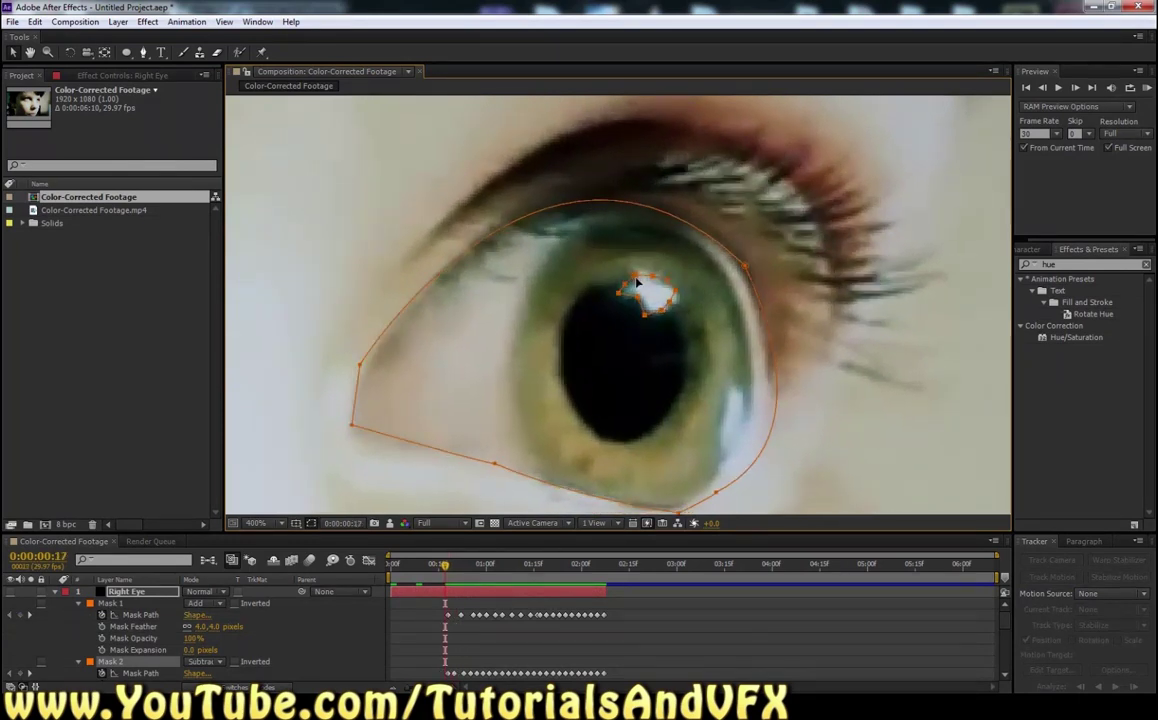
mouse_move(445, 568)
mouse_down()
mouse_move(382, 578)
mouse_move(463, 568)
mouse_move(447, 568)
mouse_up()
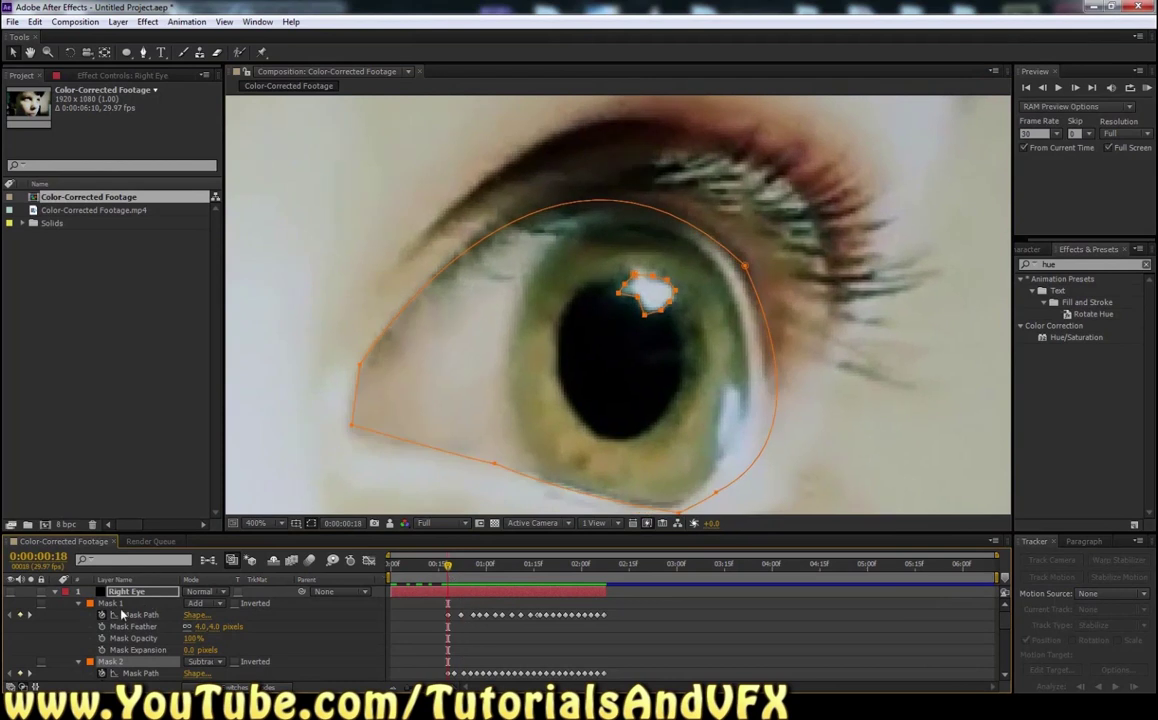
click(122, 595)
click(12, 592)
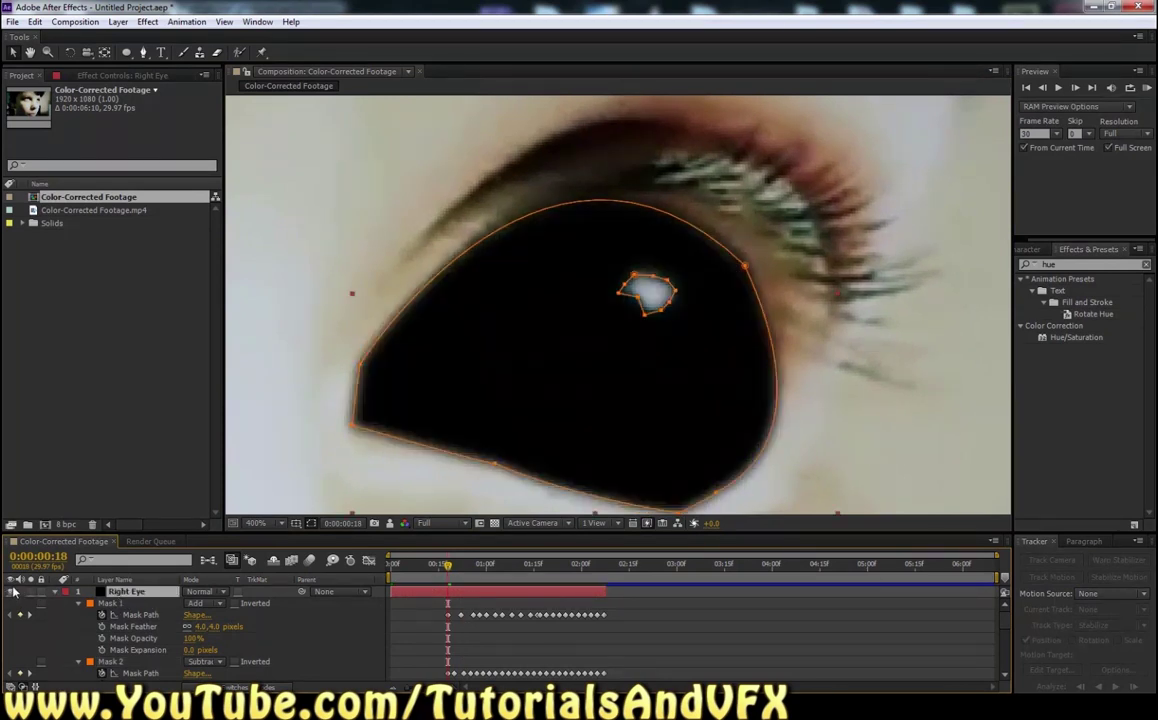
click(389, 524)
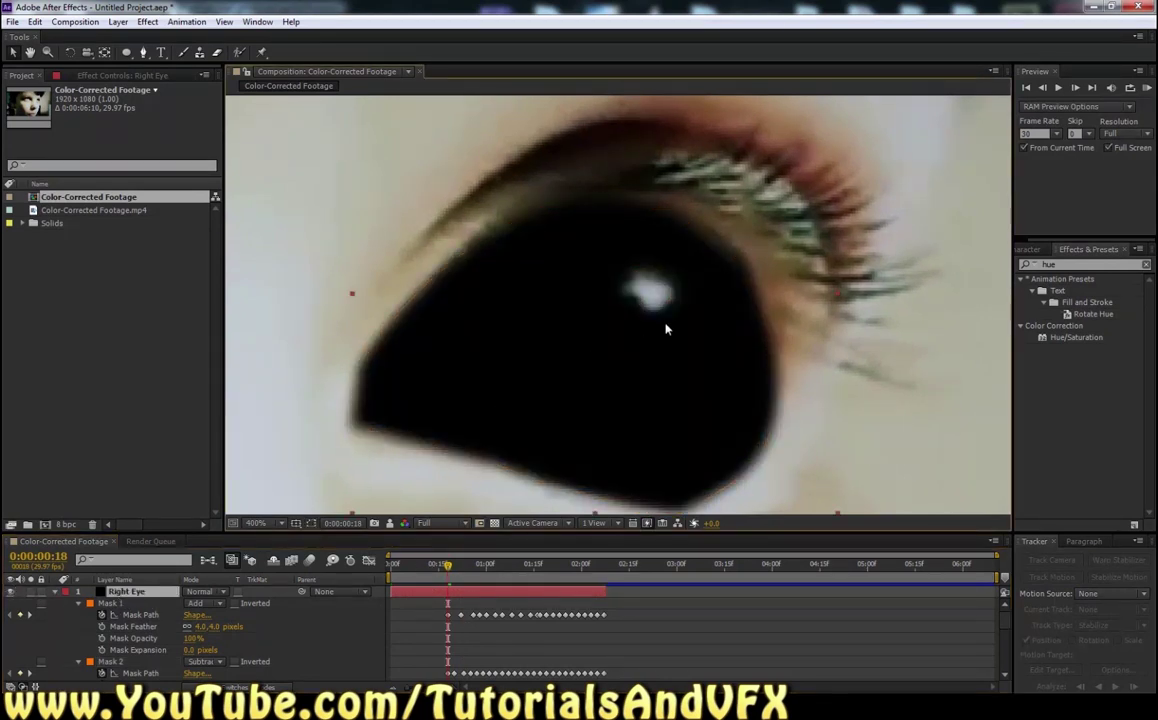
Step: Preview the black right eye and its highlight in motion, in close-up and at 100% magnification, from about 0:00:00:18
key(KP_0)
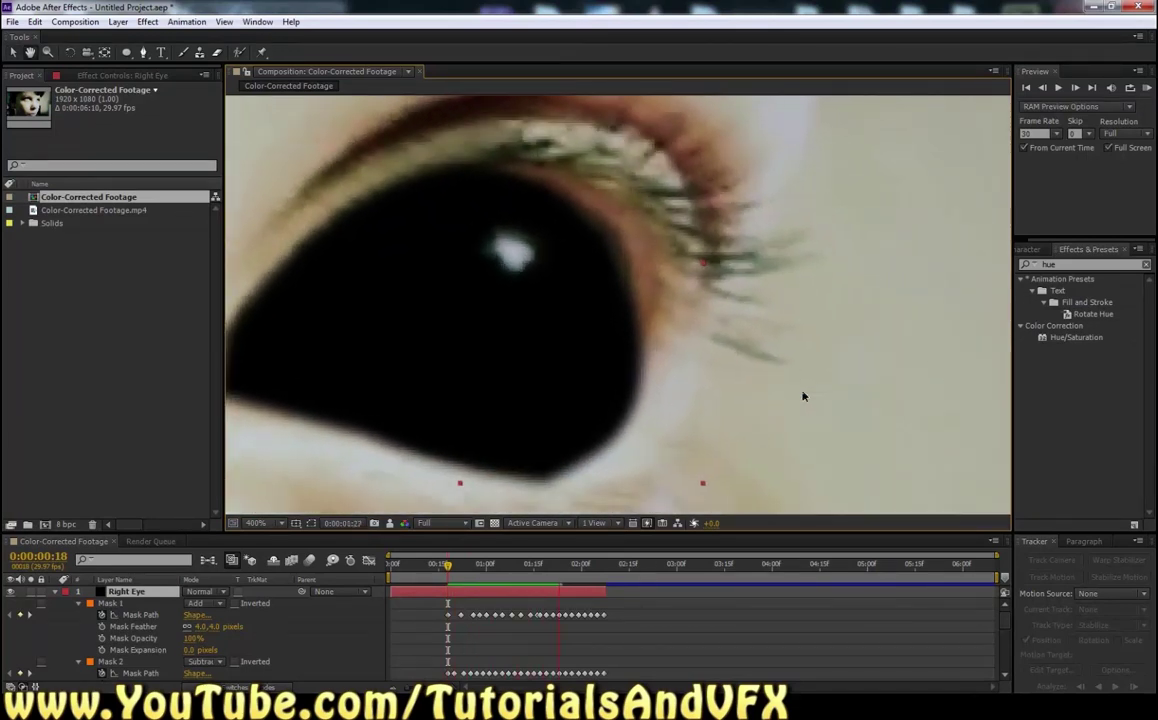
drag(588, 568, 452, 572)
scroll(608, 370, down, 2)
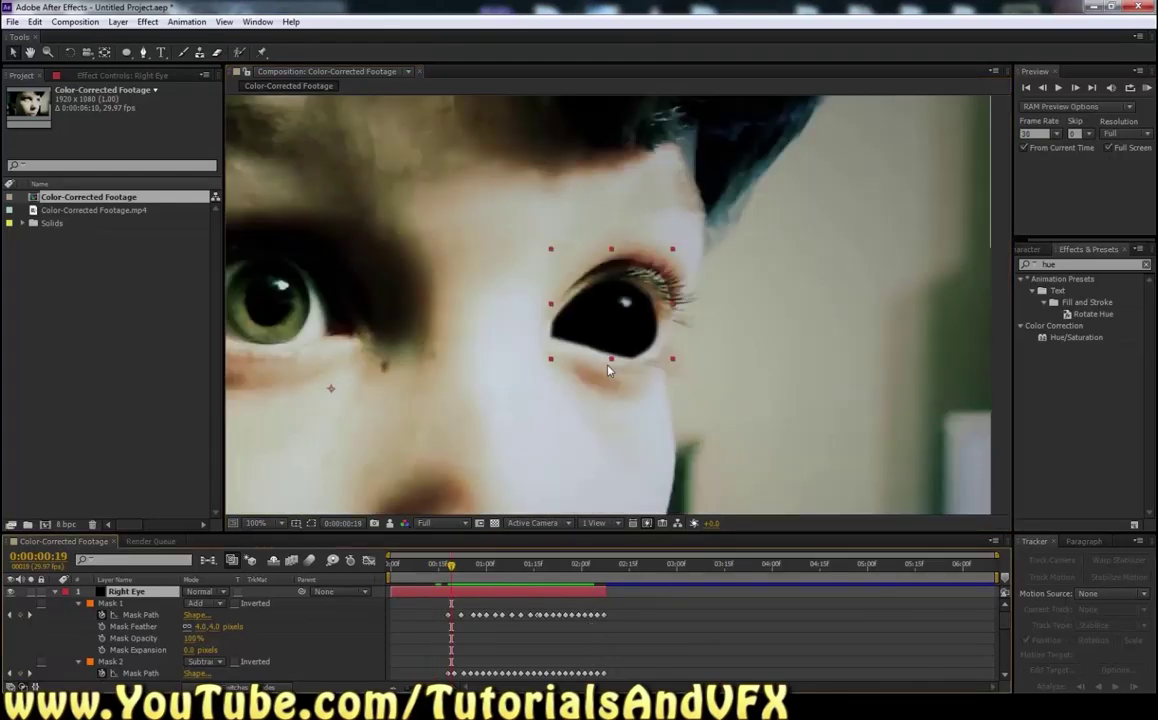
key(space)
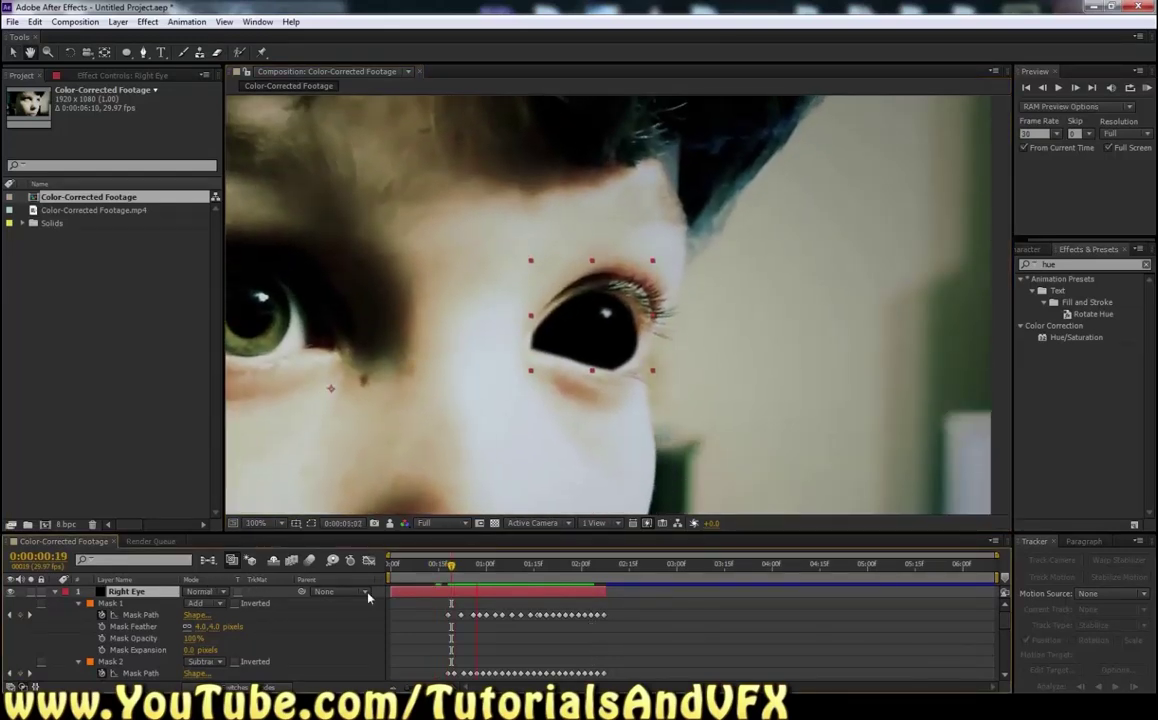
key(space)
drag(578, 567, 447, 569)
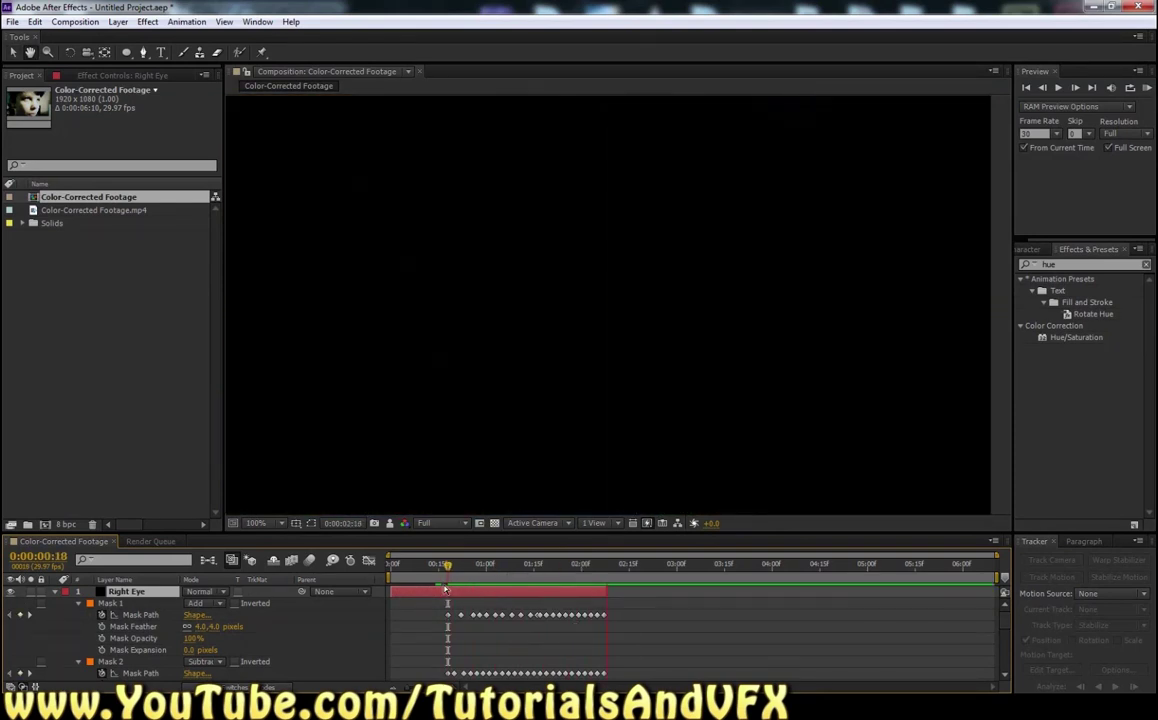
key(space)
drag(634, 566, 450, 583)
Step: Collapse the Right Eye layer, select Mask 1's path on the Left Eye layer, and show the mask outlines
click(54, 592)
click(142, 604)
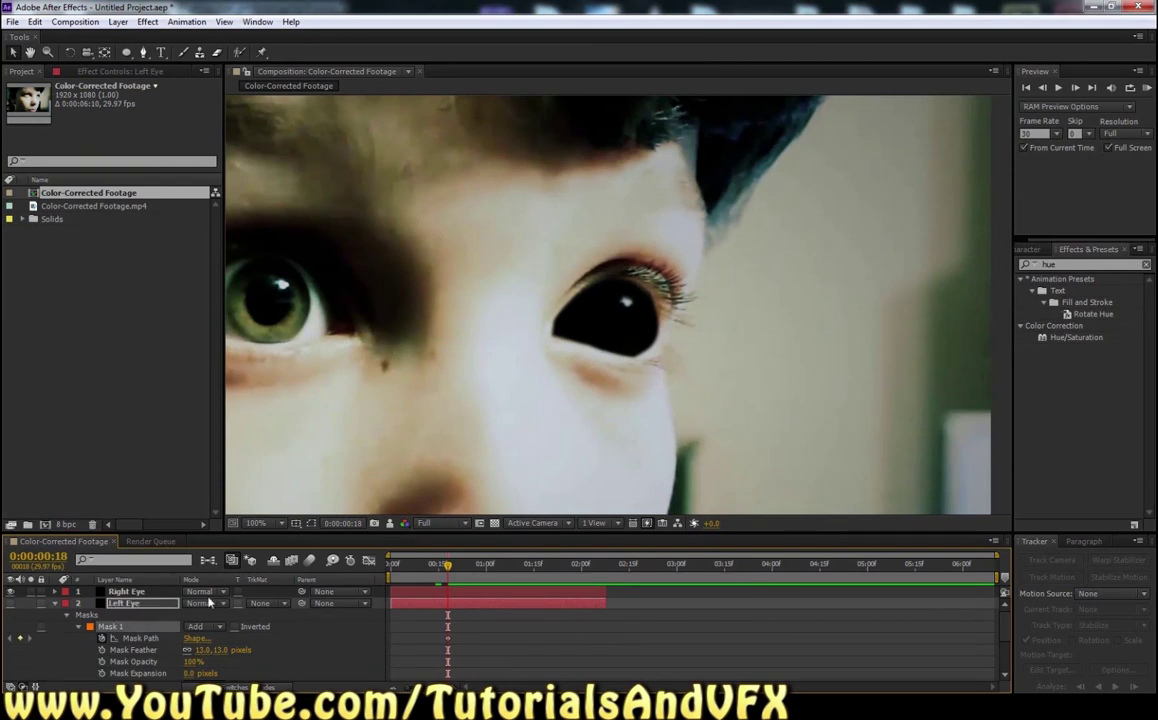
click(29, 53)
drag(309, 290, 699, 250)
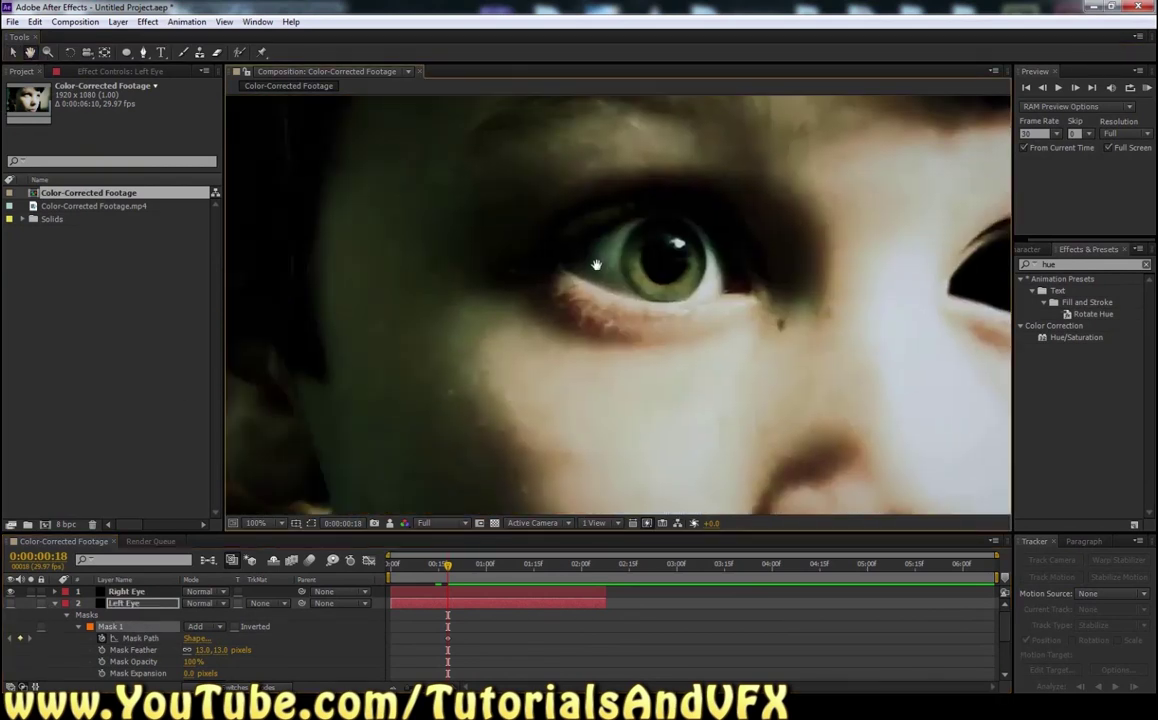
drag(574, 245, 541, 270)
click(12, 54)
click(166, 648)
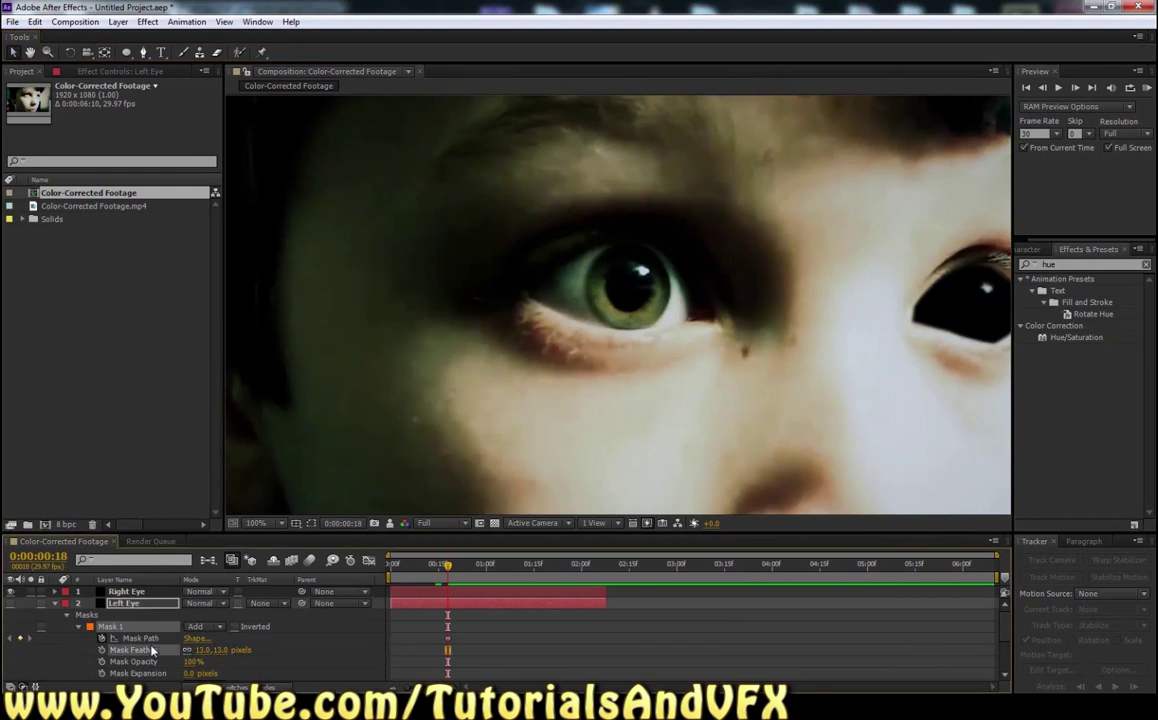
scroll(157, 656, down, 1)
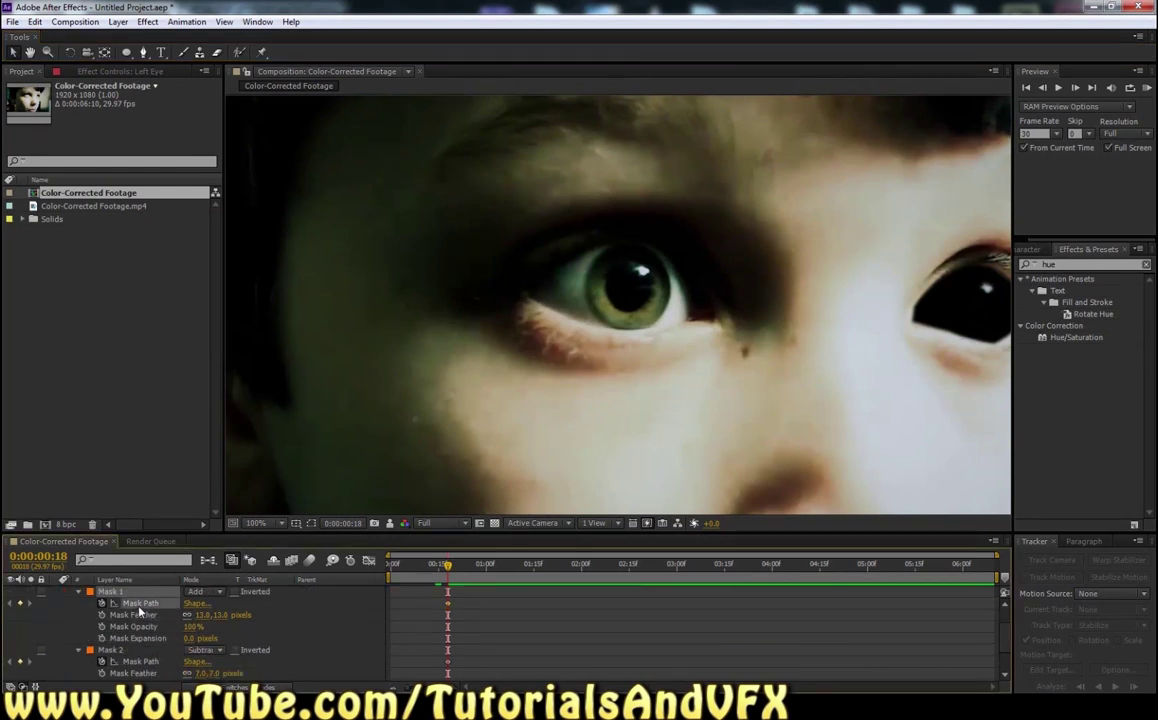
scroll(144, 611, up, 1)
click(312, 523)
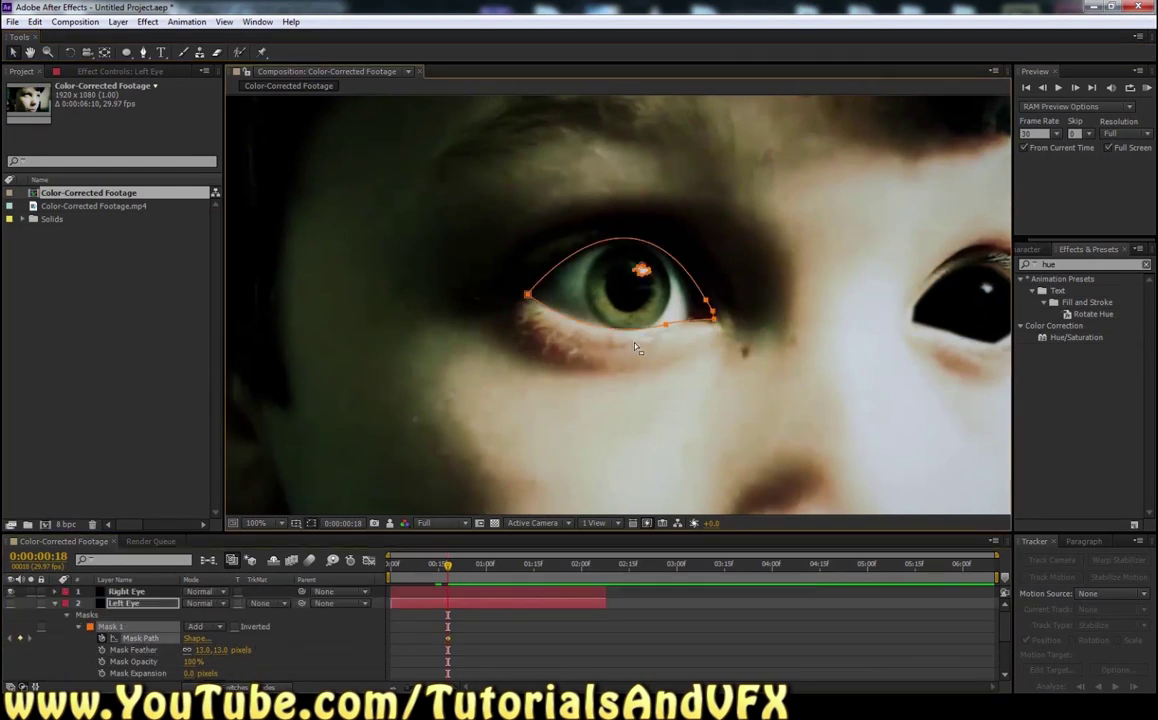
Step: Track the left eye with Mask 1 by moving it every two frames from 0:00:00:21 to 0:00:00:27
scroll(624, 224, up, 1)
scroll(510, 270, down, 1)
key(Page_Down)
key(Page_Down)
key(Page_Down)
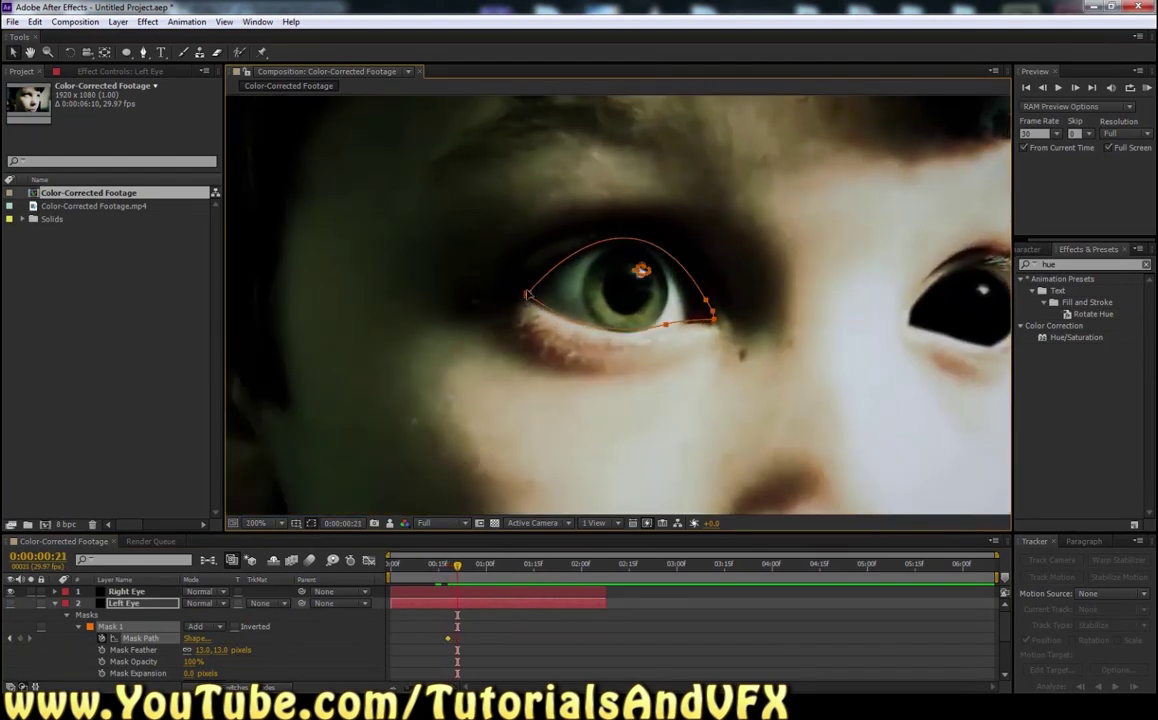
key(Page_Down)
key(Page_Down)
drag(523, 300, 511, 313)
key(Page_Down)
key(Page_Down)
key(Page_Down)
key(Page_Down)
key(Page_Down)
key(Page_Down)
key(Page_Down)
key(Page_Down)
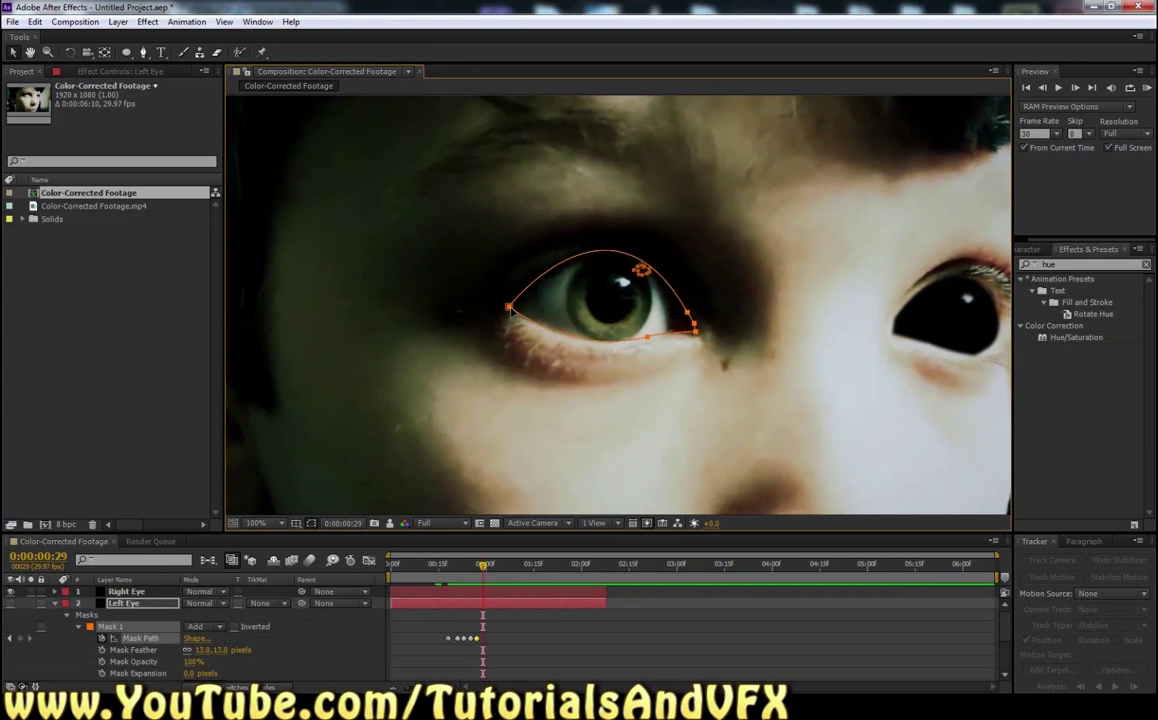
Step: Continue keyframing Mask 1 to follow the left eye every two frames from 0:00:00:29 to 0:00:01:11
key(Page_Down)
key(Page_Down)
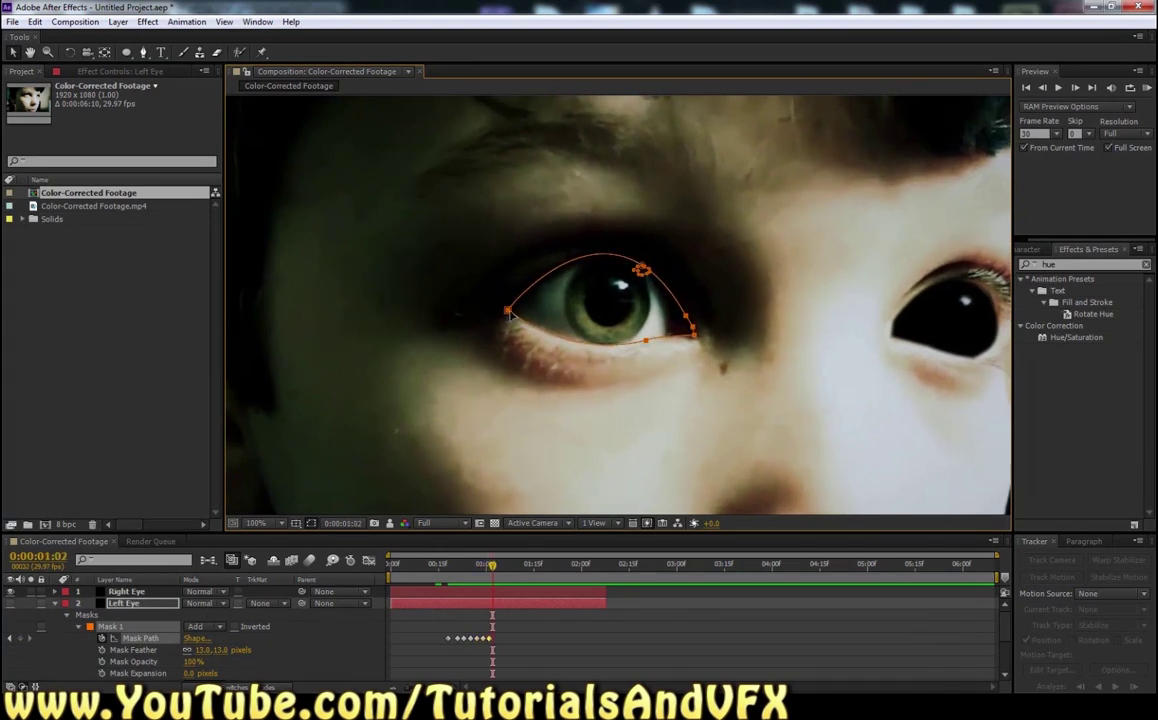
drag(510, 313, 509, 316)
key(Page_Down)
key(Page_Down)
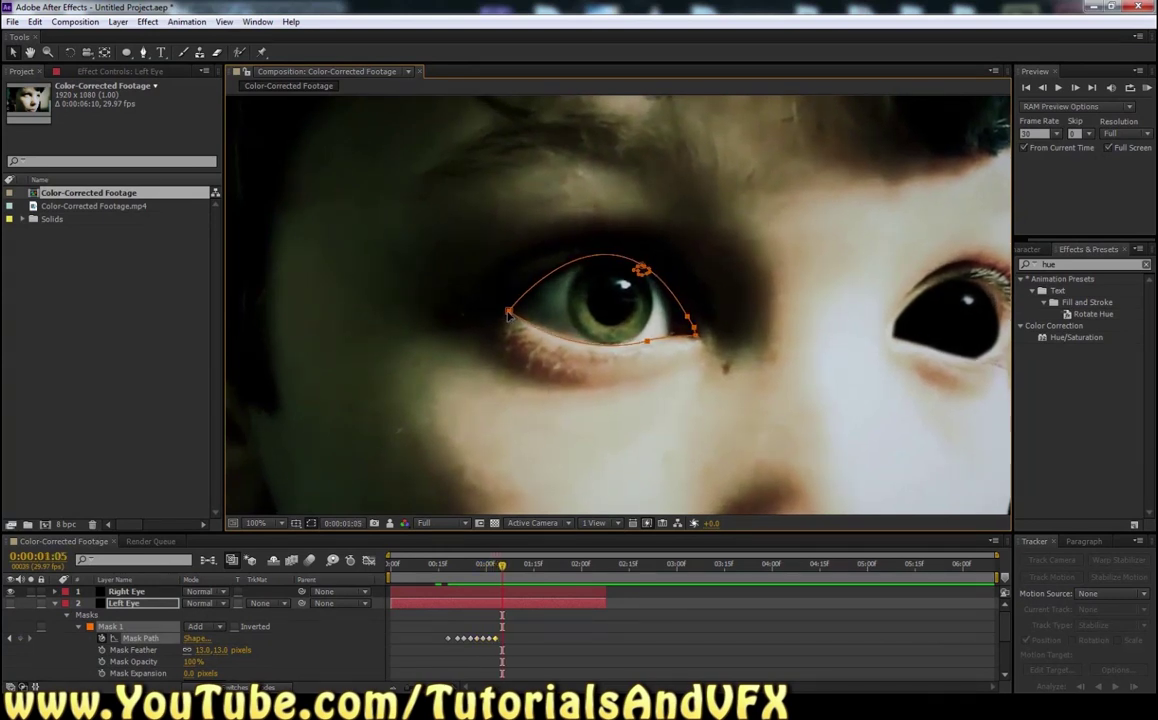
key(Page_Down)
key(Page_Down)
drag(510, 314, 519, 312)
key(Page_Down)
key(Page_Down)
key(Page_Down)
key(Page_Down)
key(Page_Down)
key(Page_Down)
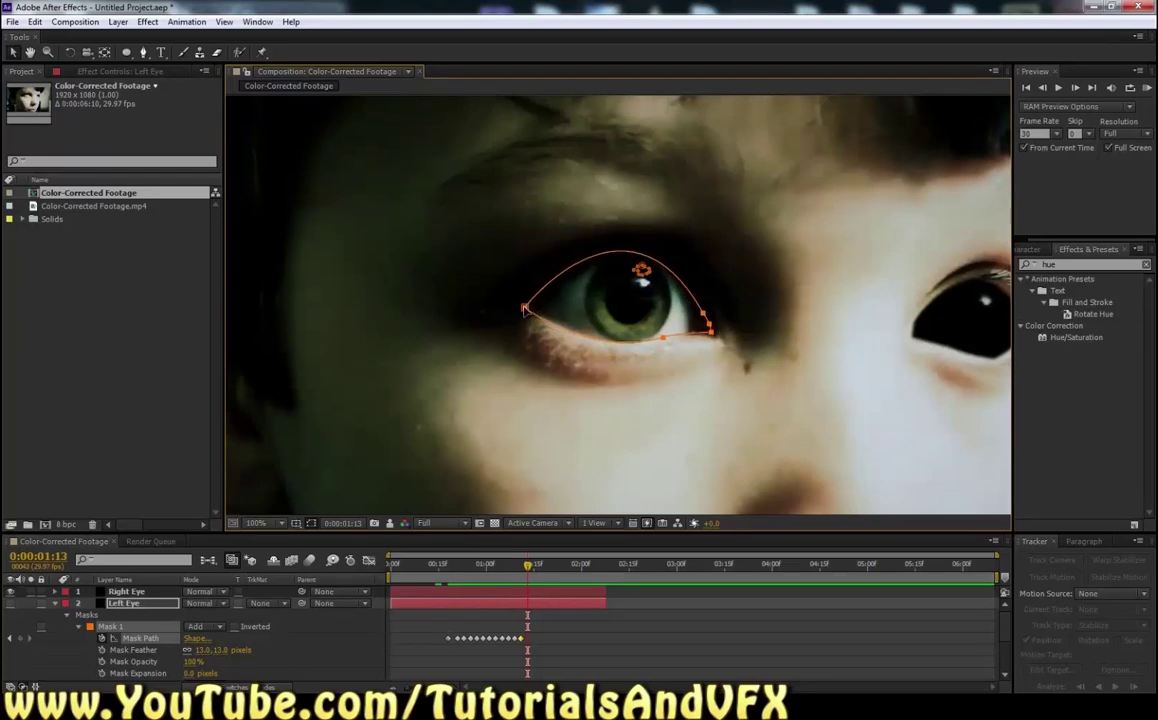
Step: Finish tracking the left eye with Mask 1 every two frames from 0:00:01:13 to 0:00:02:07
key(Page_Down)
key(Page_Down)
drag(524, 310, 531, 307)
key(Page_Down)
key(Page_Down)
key(Page_Down)
key(Page_Down)
key(Page_Down)
key(Page_Down)
mouse_move(526, 306)
mouse_down()
mouse_move(489, 292)
mouse_move(524, 301)
mouse_up()
key(Page_Down)
key(Page_Down)
key(Page_Down)
key(Page_Down)
key(Page_Down)
key(Page_Down)
key(Page_Down)
key(Page_Down)
key(Page_Down)
key(Page_Down)
key(Page_Down)
key(Page_Down)
key(Page_Down)
key(Page_Down)
key(Page_Down)
key(Page_Down)
key(Page_Down)
key(Page_Down)
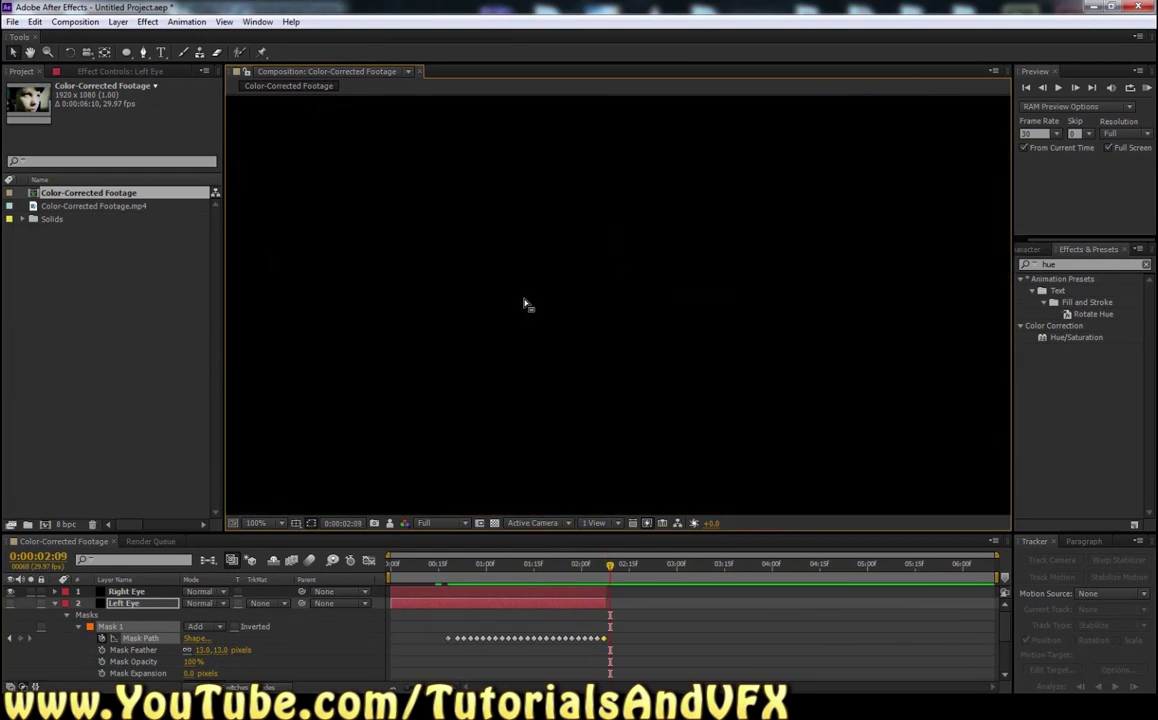
Step: Return to 0:00:00:20 and correct Mask 1's position to fit the left eye
key(Page_Up)
key(Page_Up)
drag(590, 577, 447, 587)
key(Page_Down)
key(Page_Down)
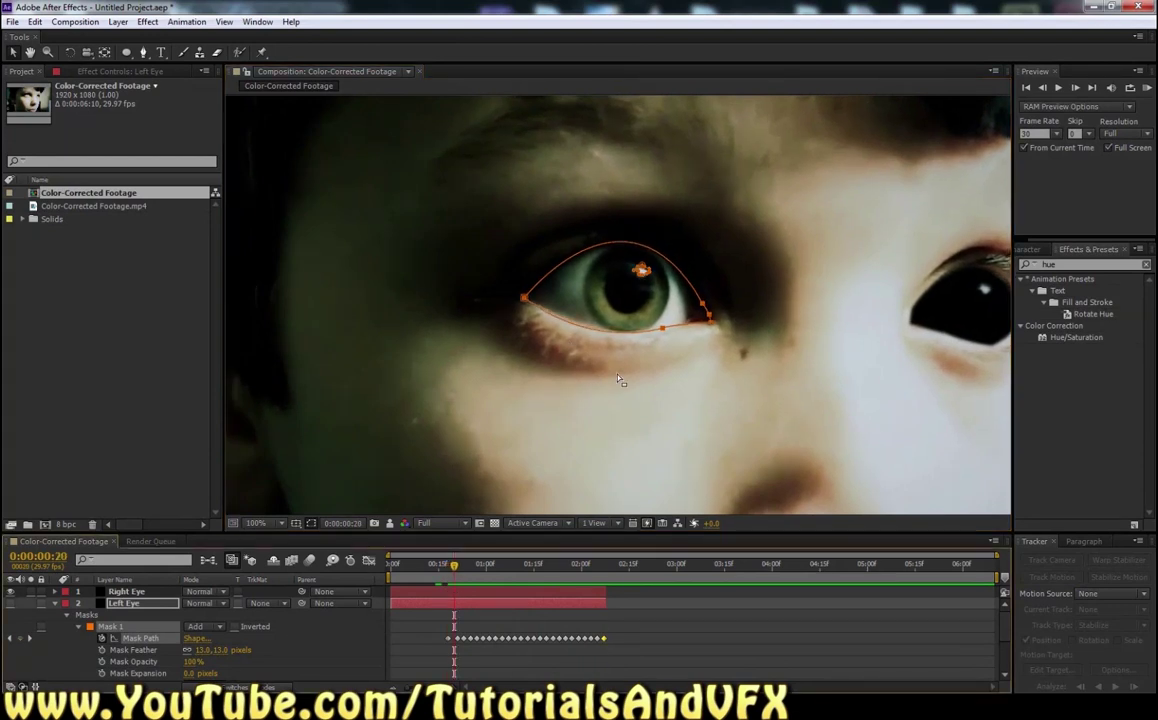
drag(523, 298, 527, 297)
Step: Select Mask 2 of the Left Eye layer and align it with the eye's highlight at 0:00:00:20
scroll(110, 635, down, 3)
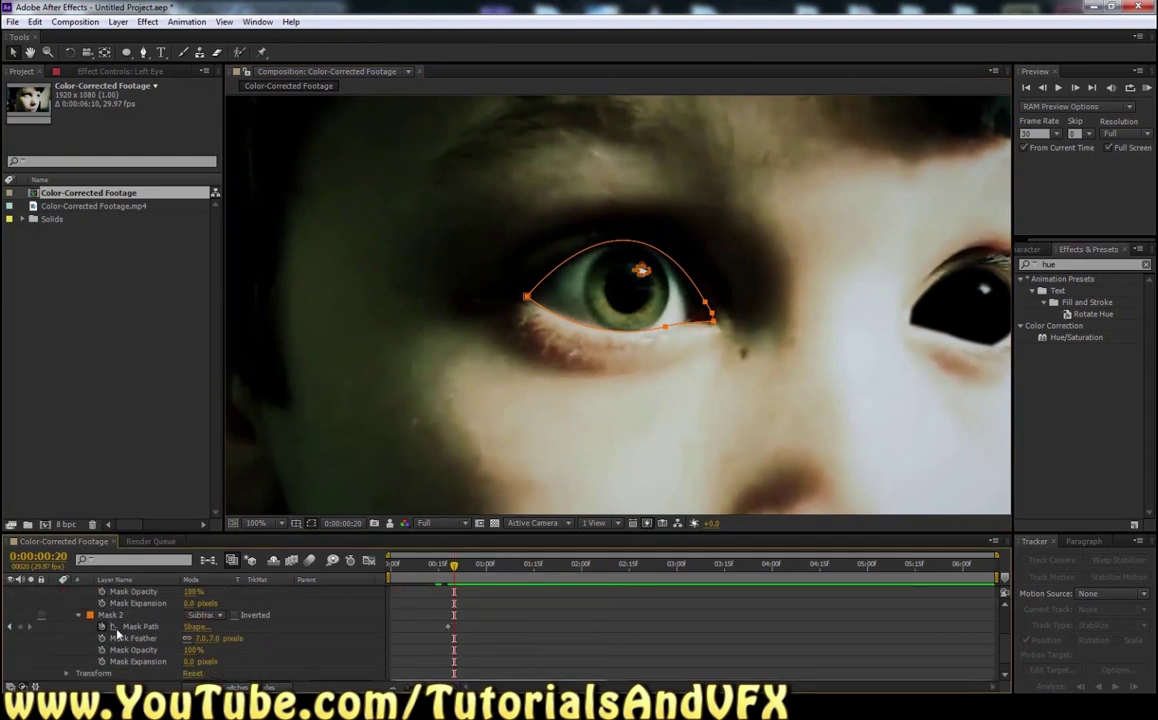
click(119, 616)
key(period)
key(period)
key(period)
key(period)
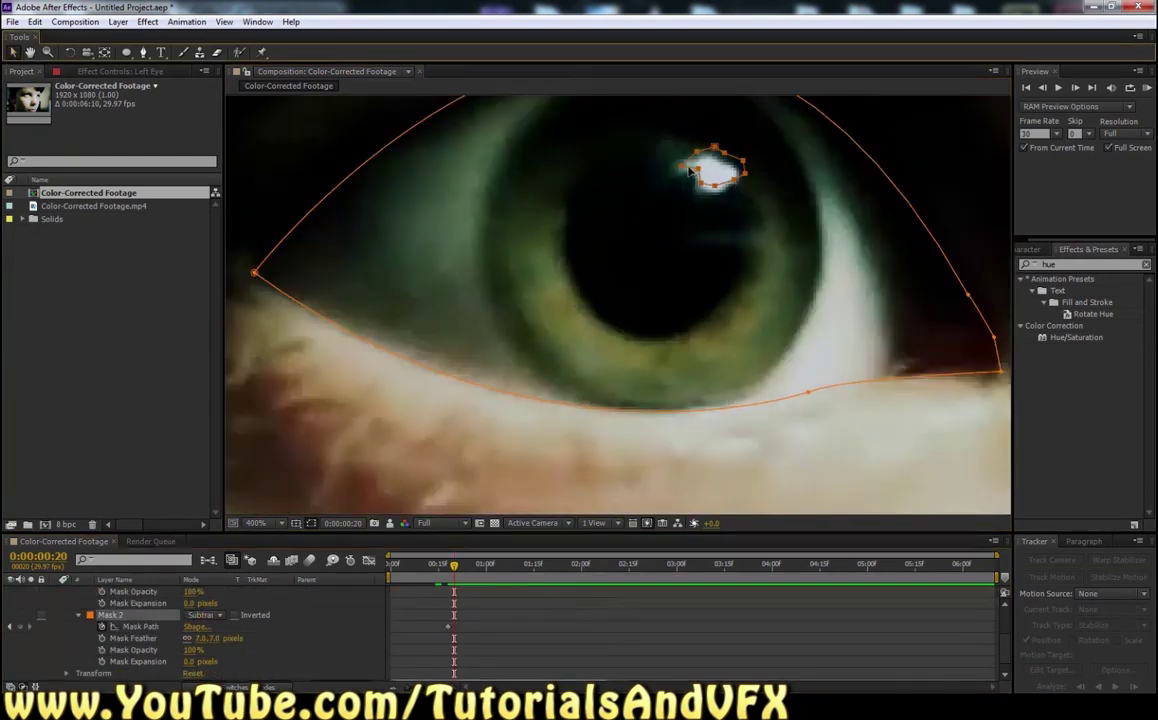
drag(696, 172, 547, 145)
Step: Keyframe Mask 2 forward to follow the left eye's highlight up to 0:00:01:26
key(Page_Down)
key(Page_Down)
key(Page_Down)
key(Page_Down)
key(Page_Down)
key(Page_Down)
key(Page_Down)
key(Page_Down)
key(Page_Down)
key(Page_Down)
key(Page_Down)
key(Page_Down)
key(Page_Down)
key(Page_Down)
key(Page_Down)
key(Page_Down)
key(Page_Down)
key(Page_Down)
key(Page_Down)
key(Page_Down)
key(Page_Down)
key(Page_Down)
key(Page_Down)
key(Page_Down)
key(Page_Down)
key(Page_Down)
key(Page_Down)
key(Page_Down)
key(Page_Down)
key(Page_Down)
key(Page_Down)
key(Page_Down)
key(Page_Down)
key(Page_Down)
key(Page_Down)
key(Page_Down)
key(Page_Down)
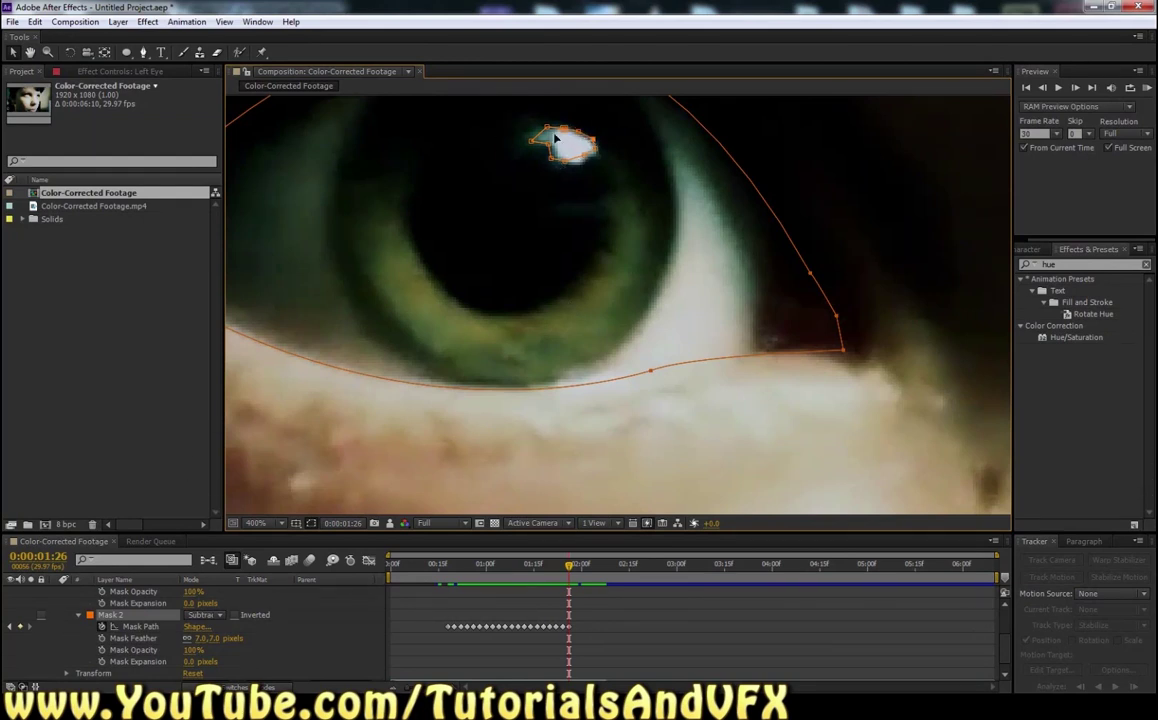
Step: Finish tracking the left eye's highlight with Mask 2 from 0:00:01:28 to 0:00:02:07
click(292, 632)
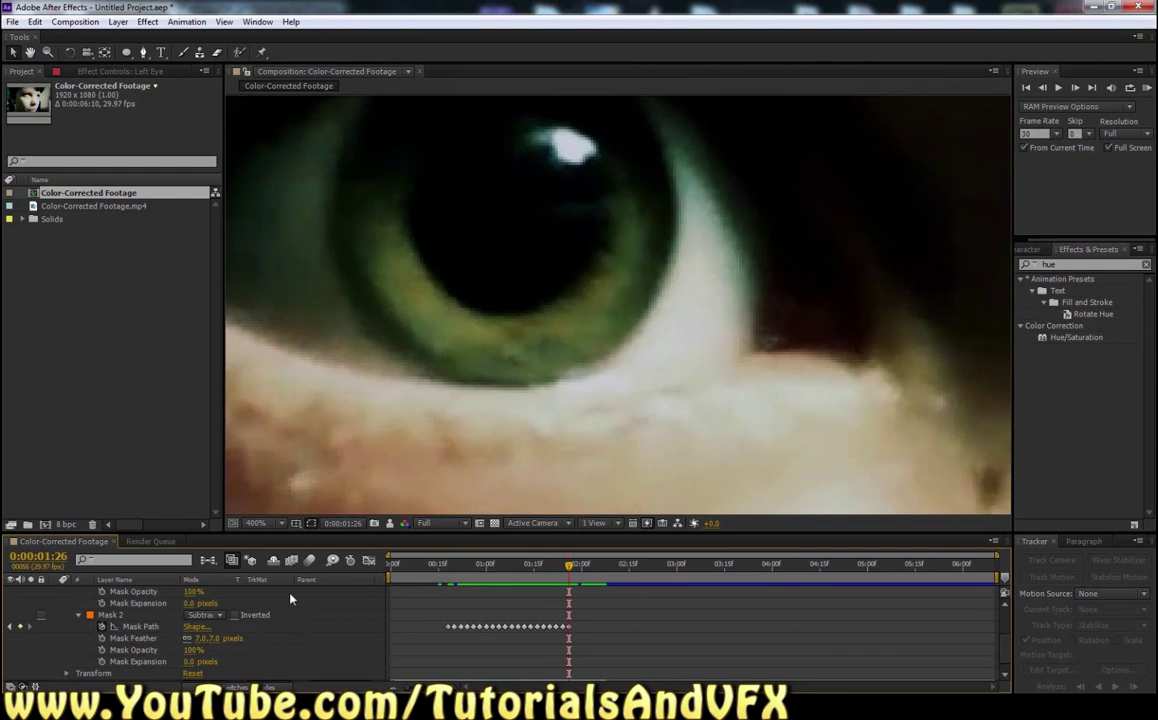
click(156, 622)
key(Page_Down)
key(Page_Down)
drag(563, 129, 690, 144)
key(Page_Down)
key(Page_Down)
key(Page_Down)
key(Page_Down)
key(Page_Down)
key(Page_Down)
key(Page_Down)
key(Page_Down)
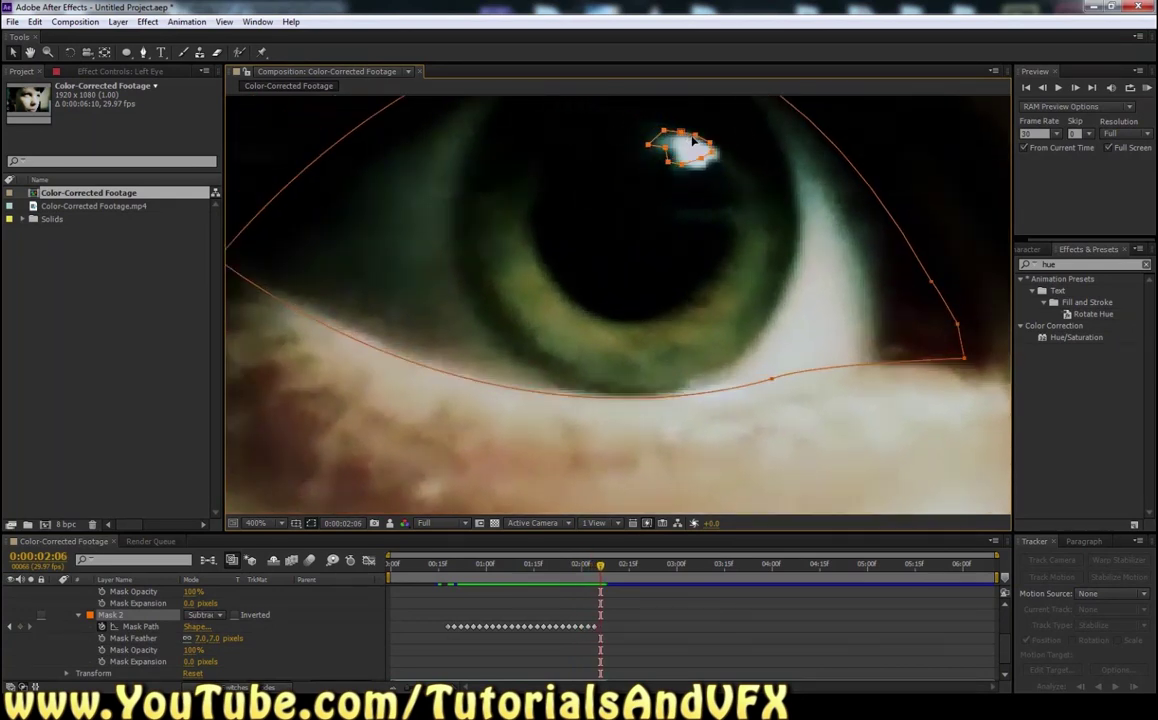
key(Page_Down)
key(Page_Down)
key(Page_Up)
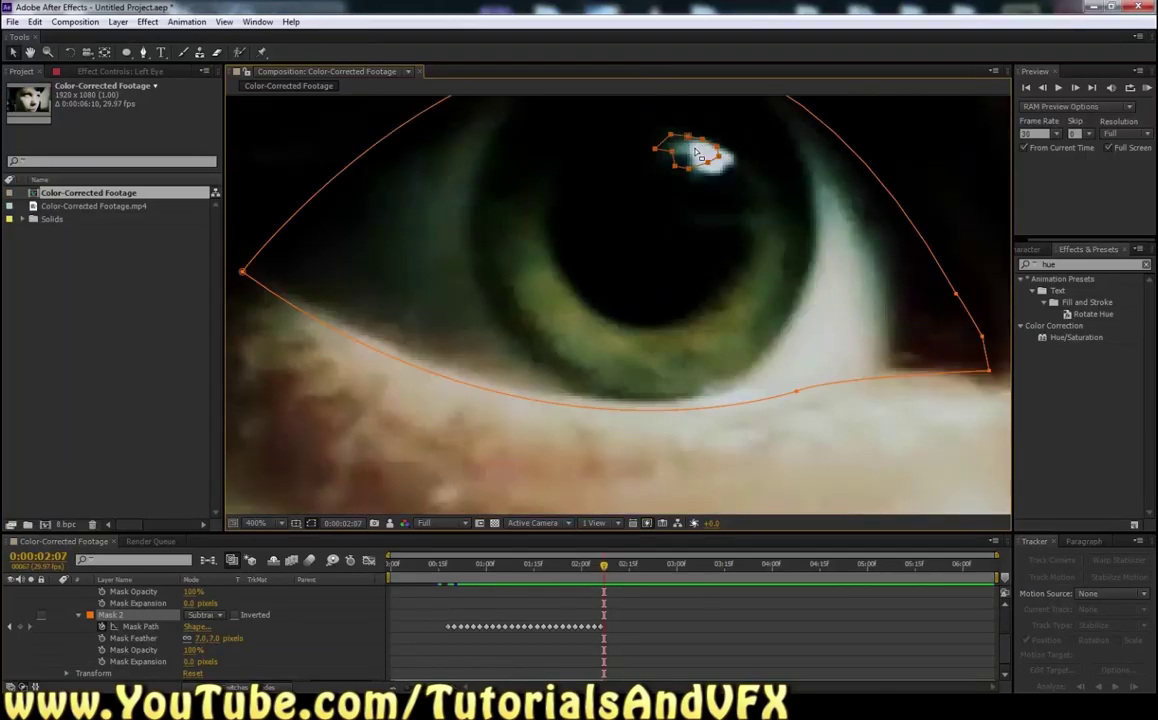
drag(685, 141, 701, 147)
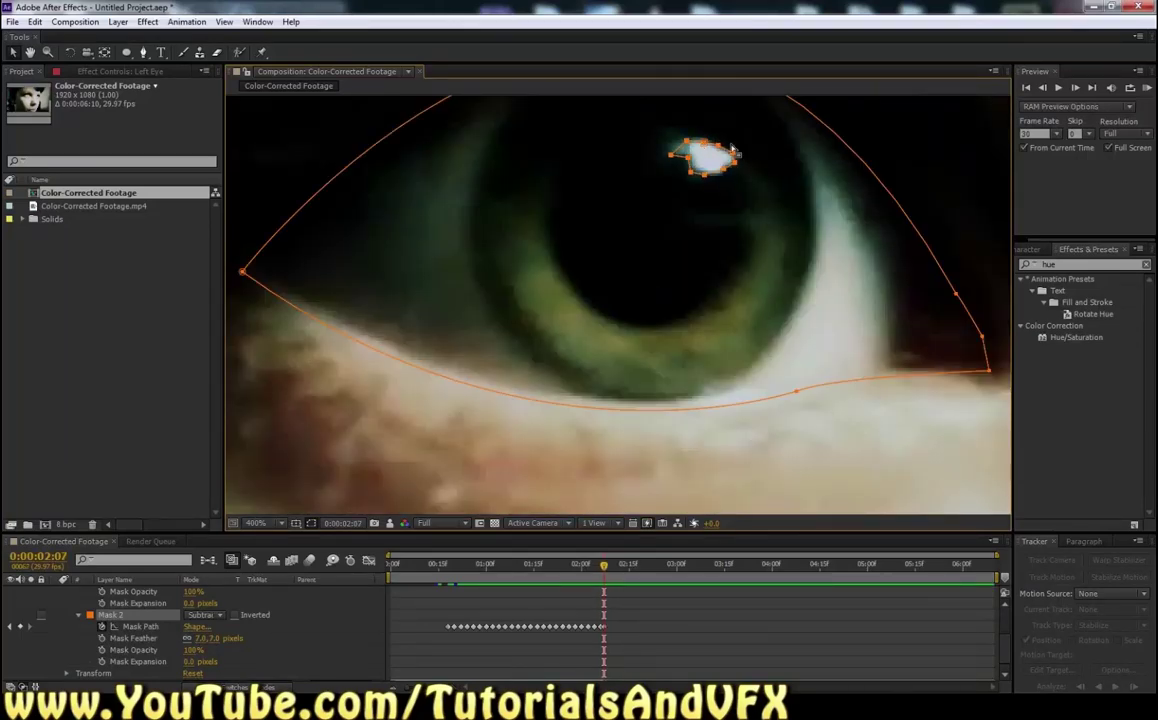
Step: Hide the mask outlines and make the Left Eye layer visible
scroll(740, 151, down, 2)
key(comma)
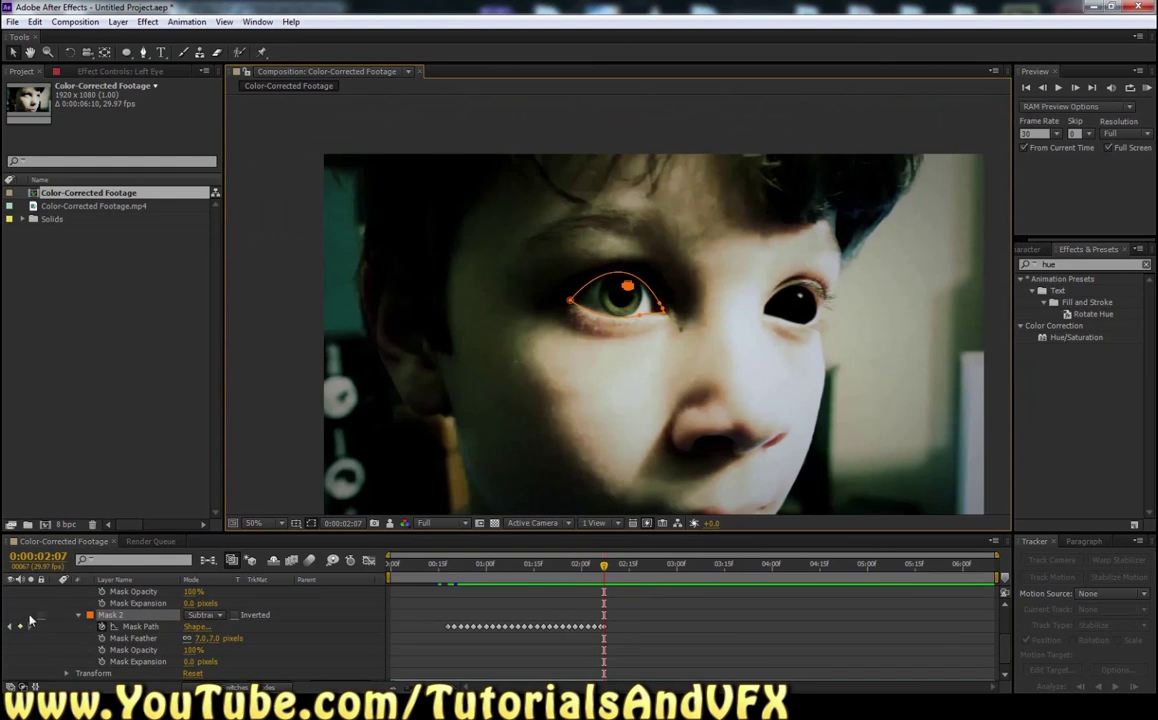
scroll(81, 615, up, 2)
click(310, 523)
scroll(148, 633, up, 1)
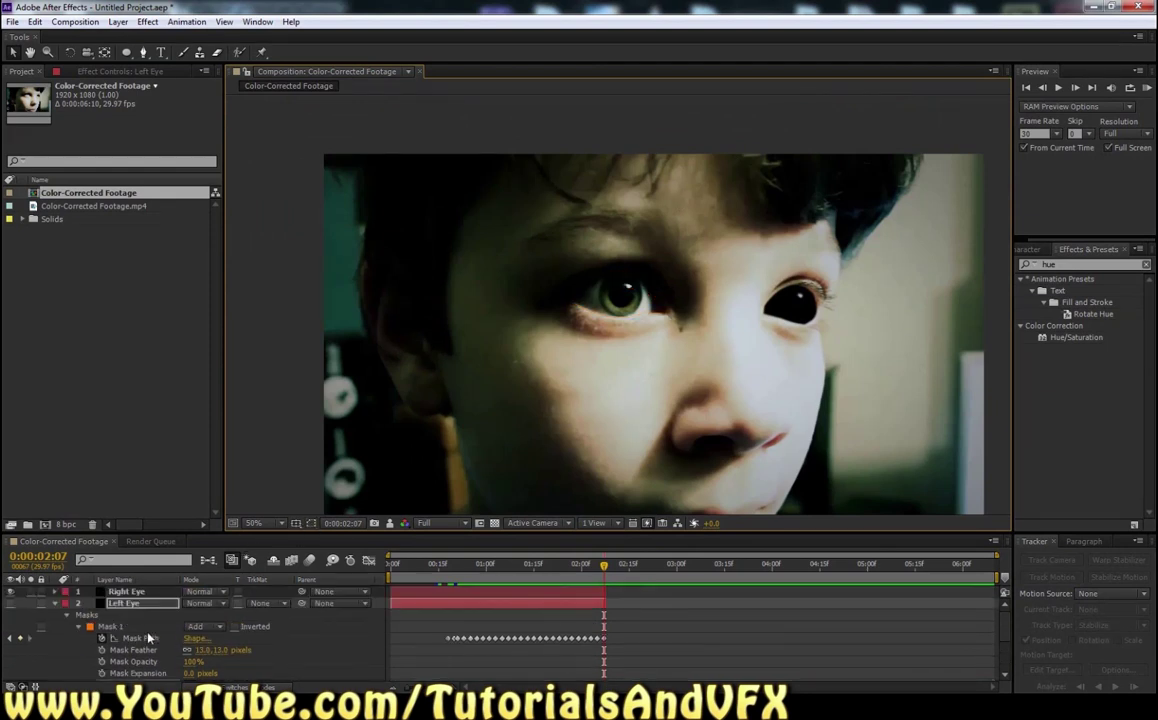
click(10, 603)
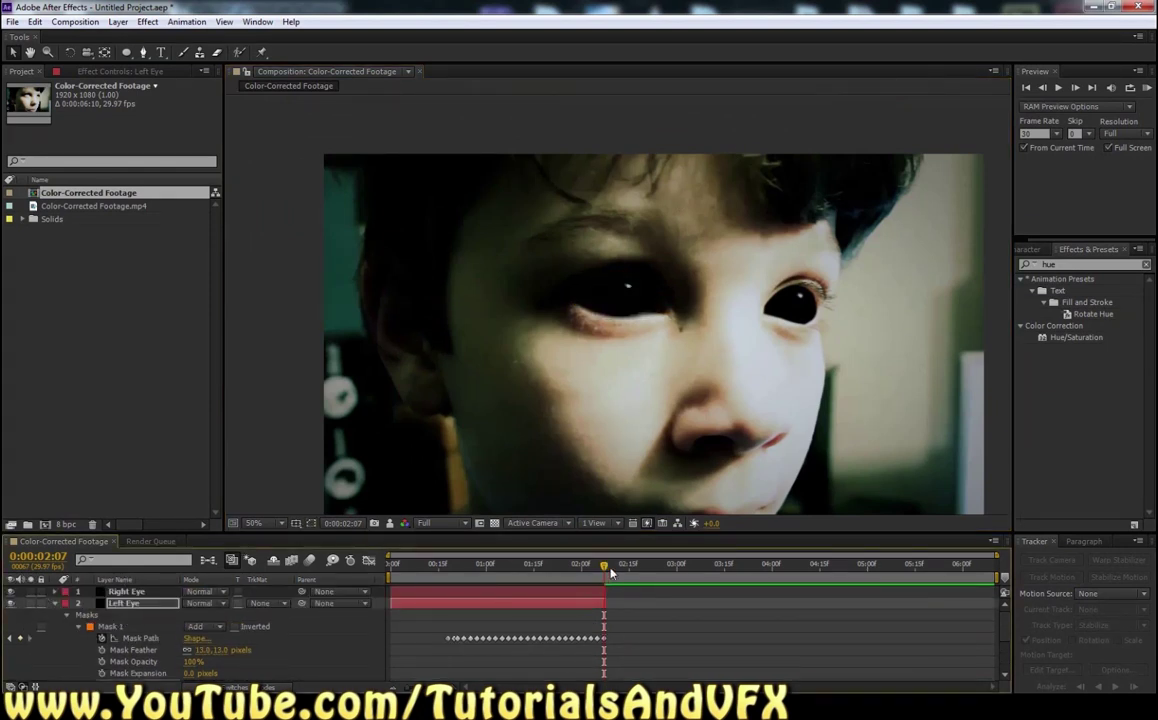
Step: Trim the start of the Right Eye and Left Eye layers to 0:00:00:18
drag(608, 568, 448, 577)
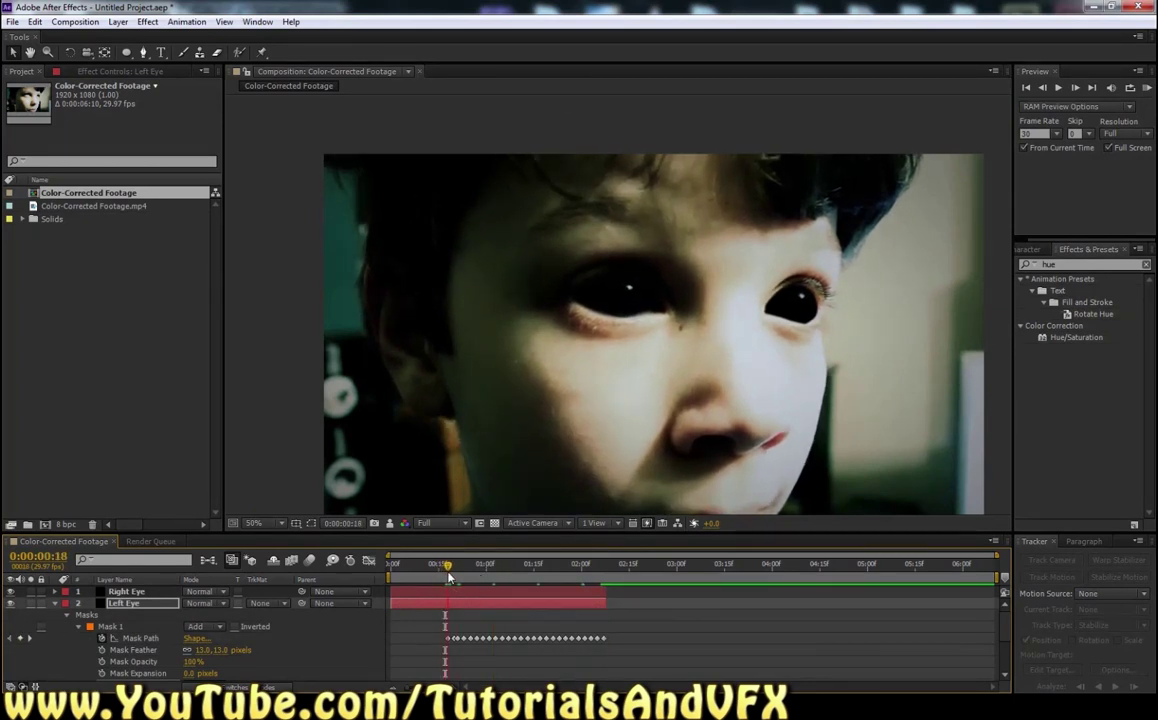
shift+click(461, 593)
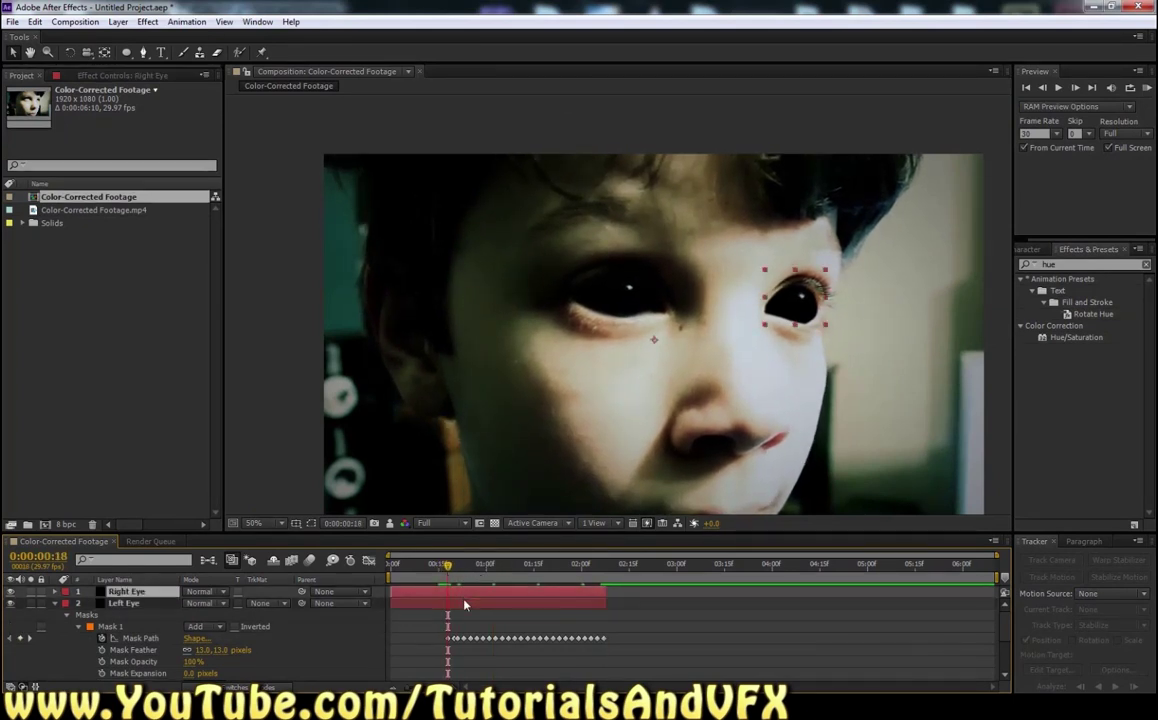
key(alt+bracketleft)
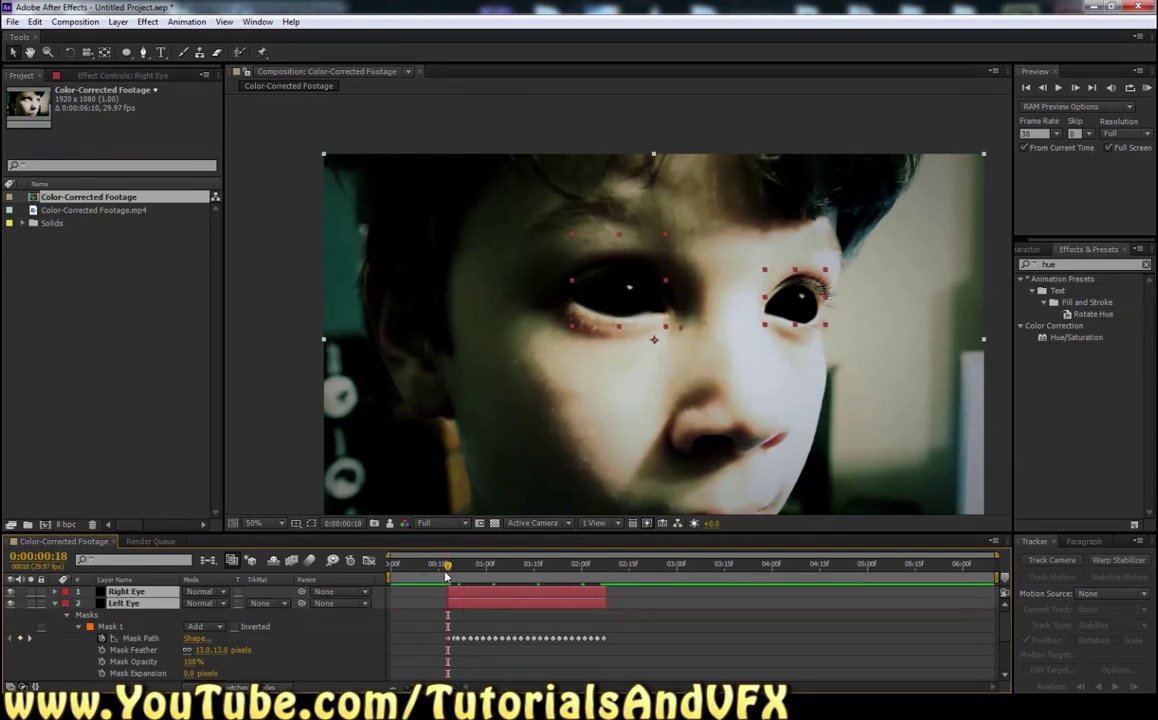
Step: Preview both black eyes in motion several times from 0:00:00:18, then scrub to 0:00:00:21
click(1147, 92)
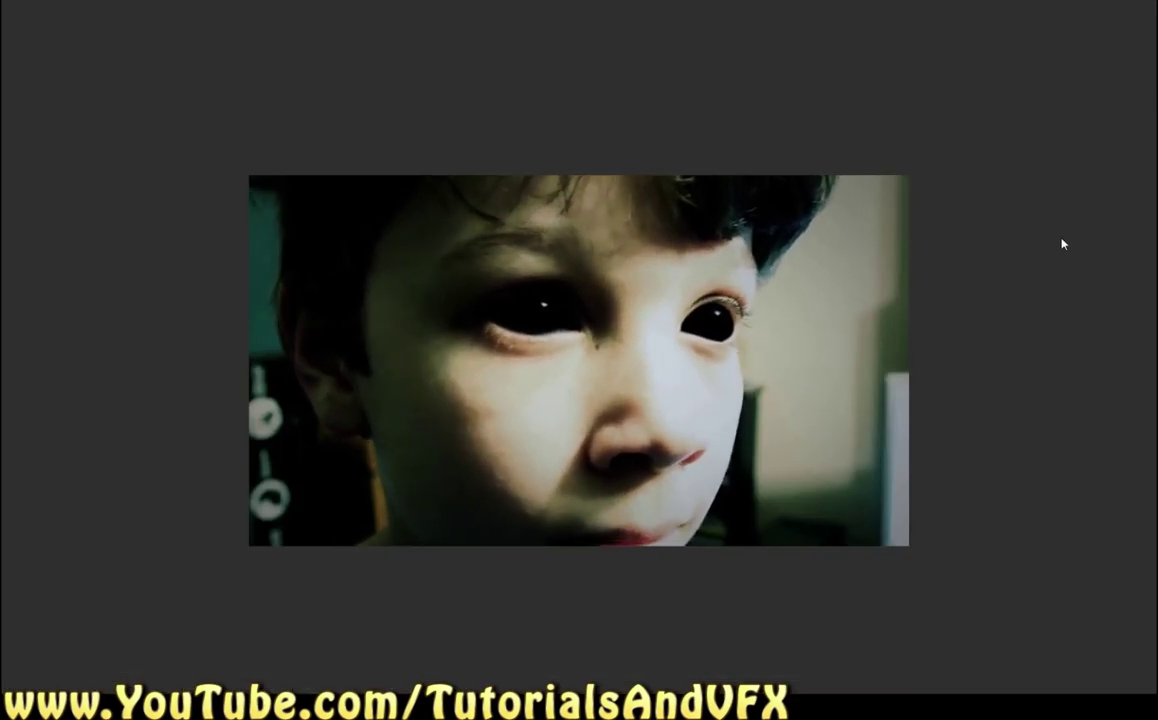
click(1047, 263)
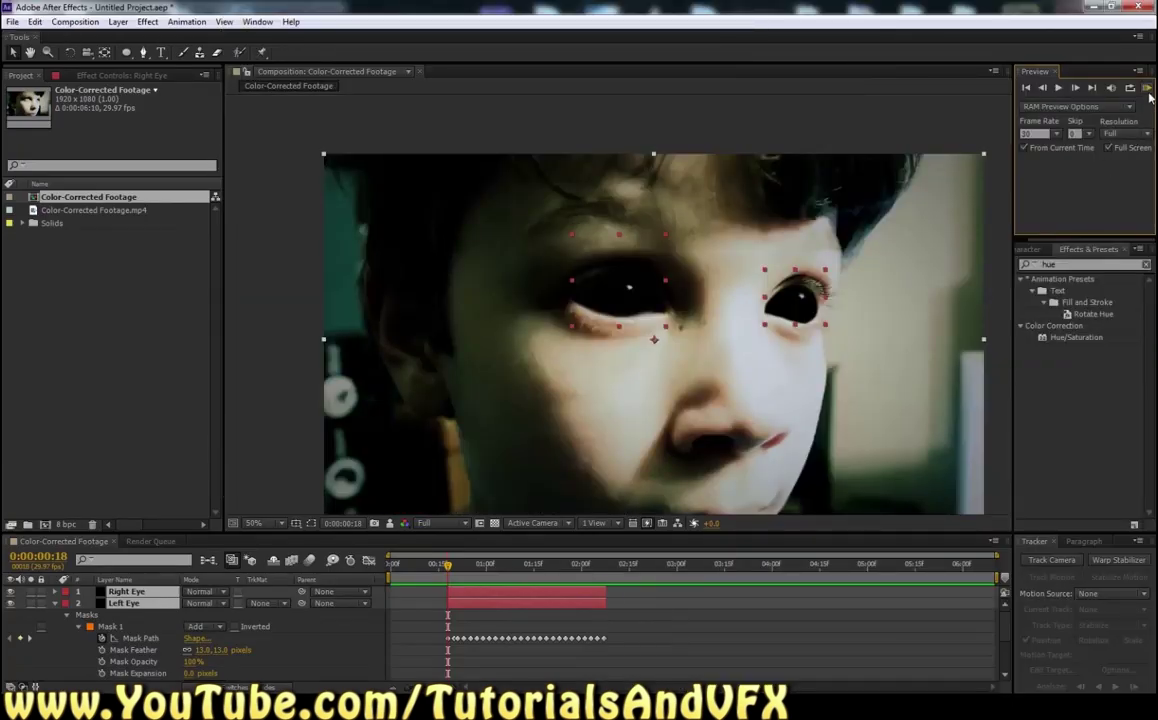
click(1148, 92)
click(845, 300)
click(1148, 91)
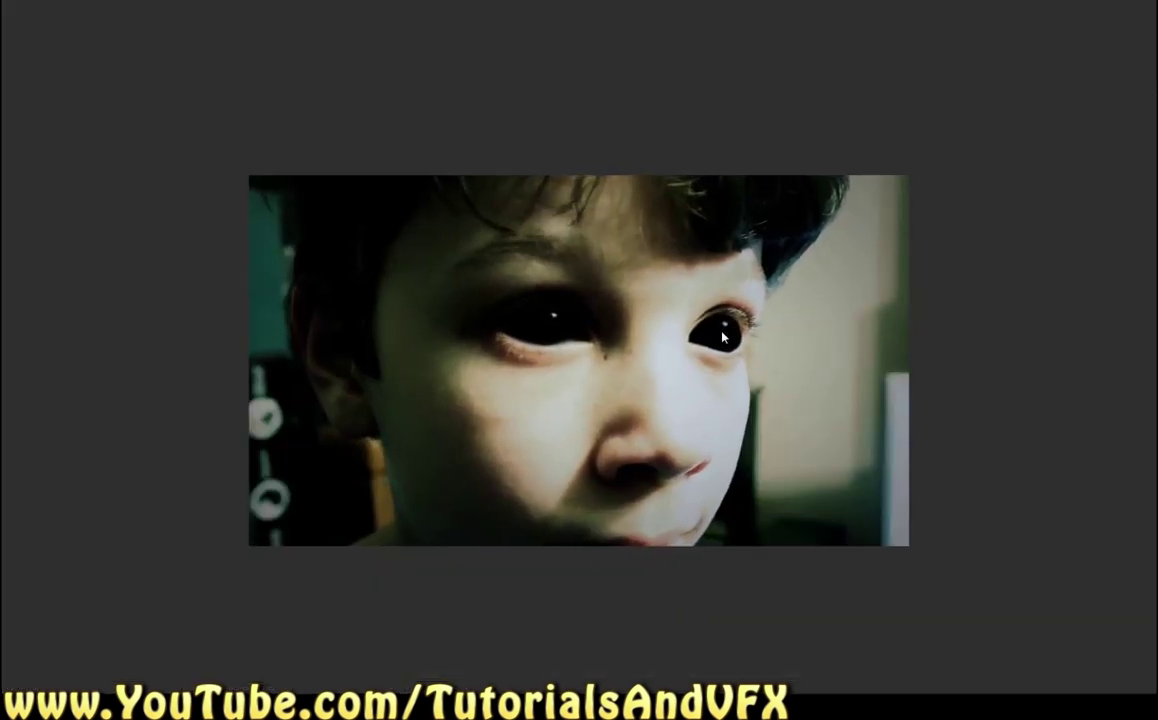
click(963, 174)
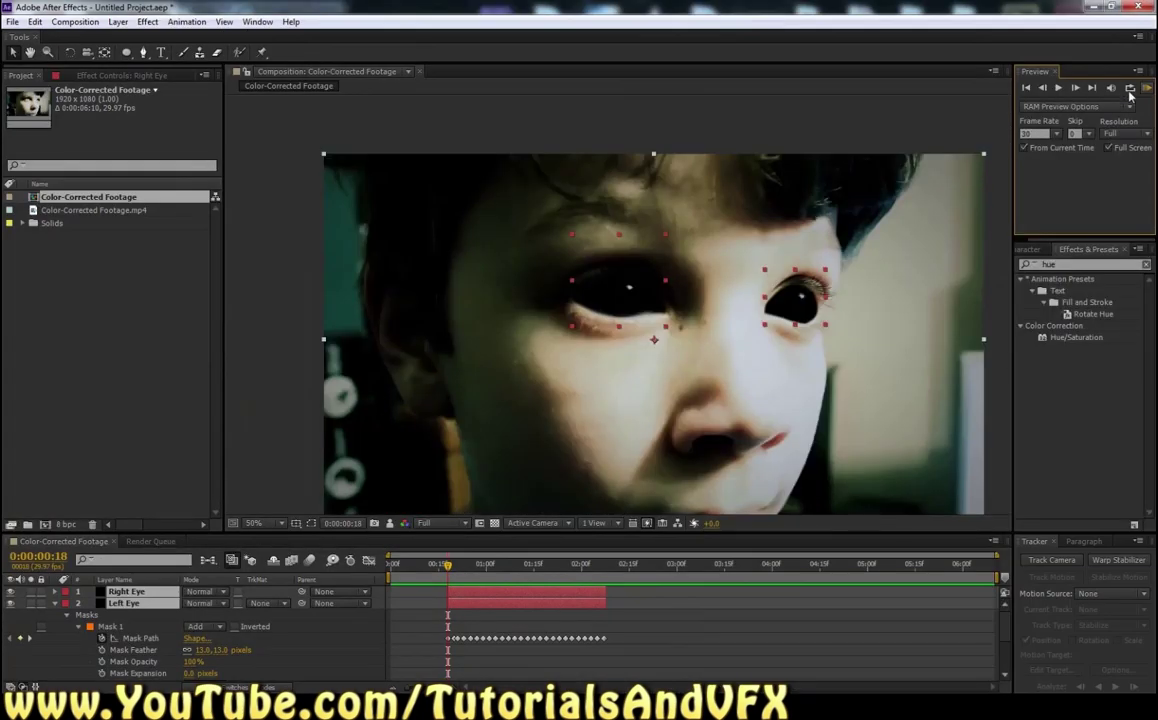
click(1148, 91)
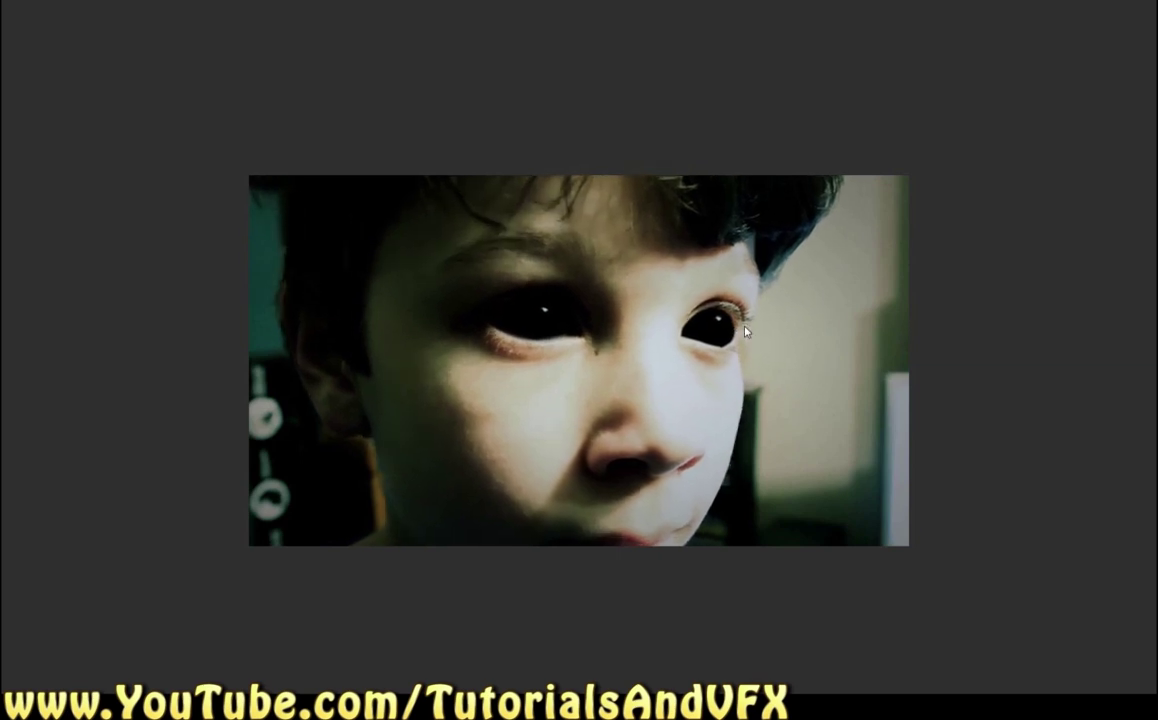
click(882, 319)
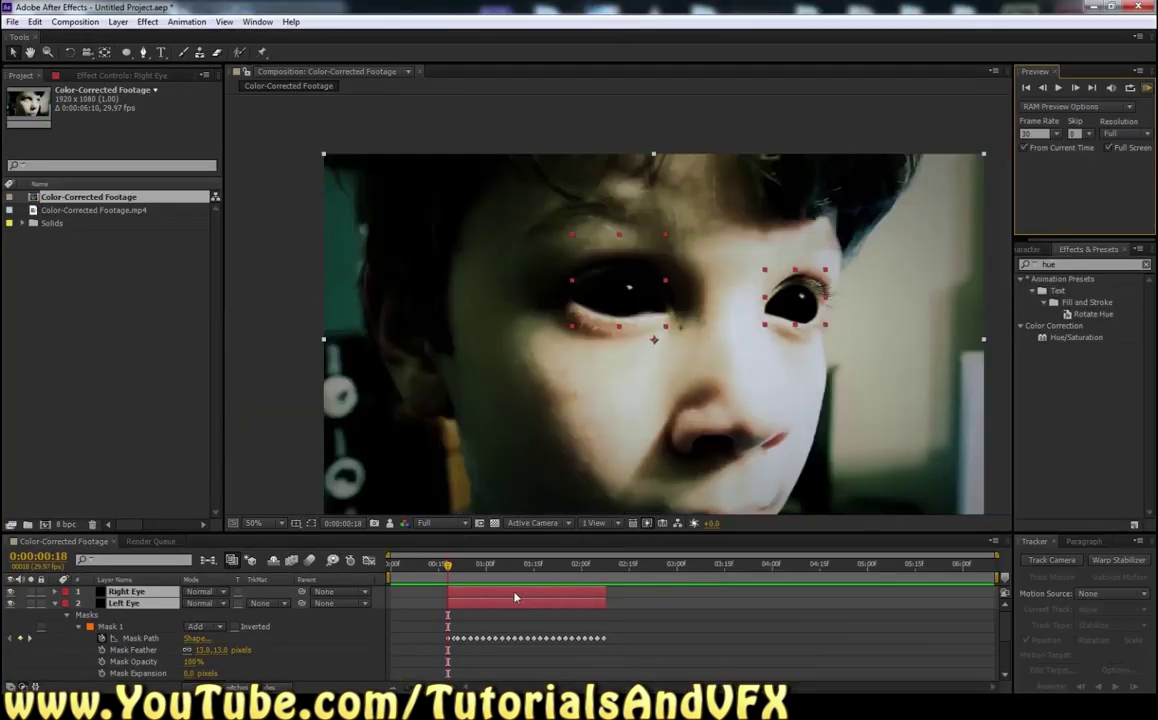
drag(449, 567, 460, 594)
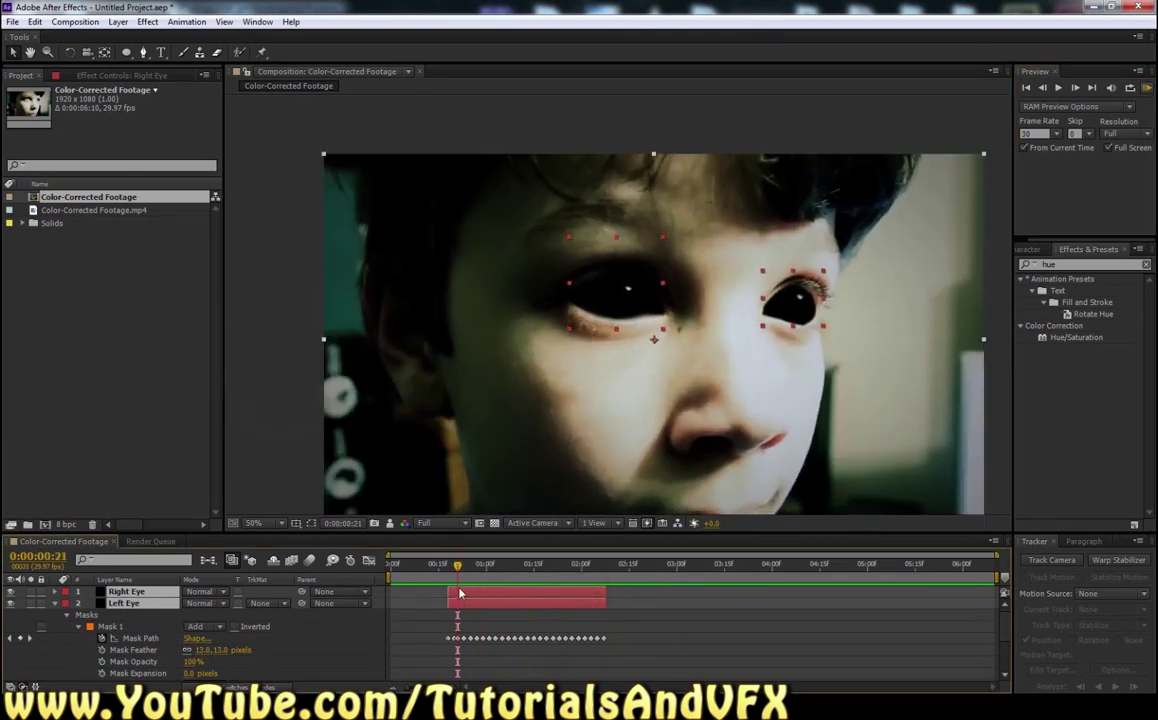